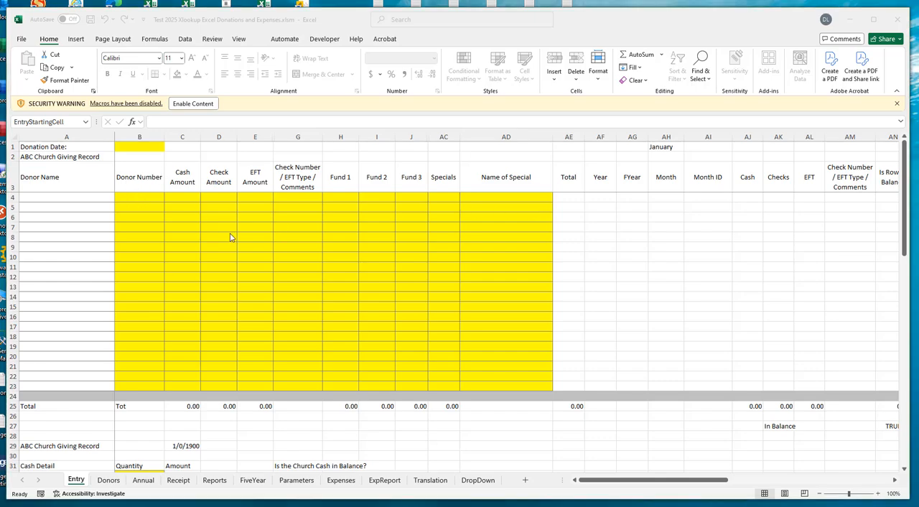
# - Enter the donor number for Sample Donor 1 in row 4 with a check amount of 20
pyautogui.click(148, 228)
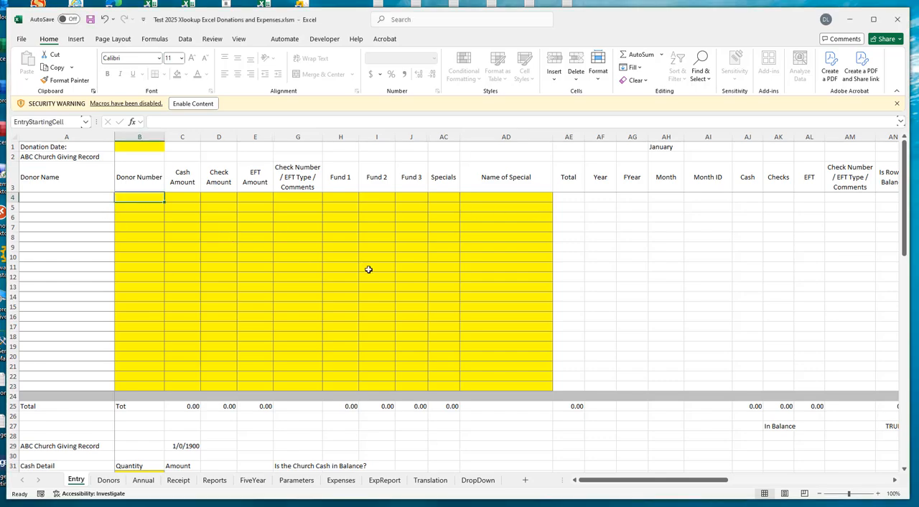
pyautogui.write('1')
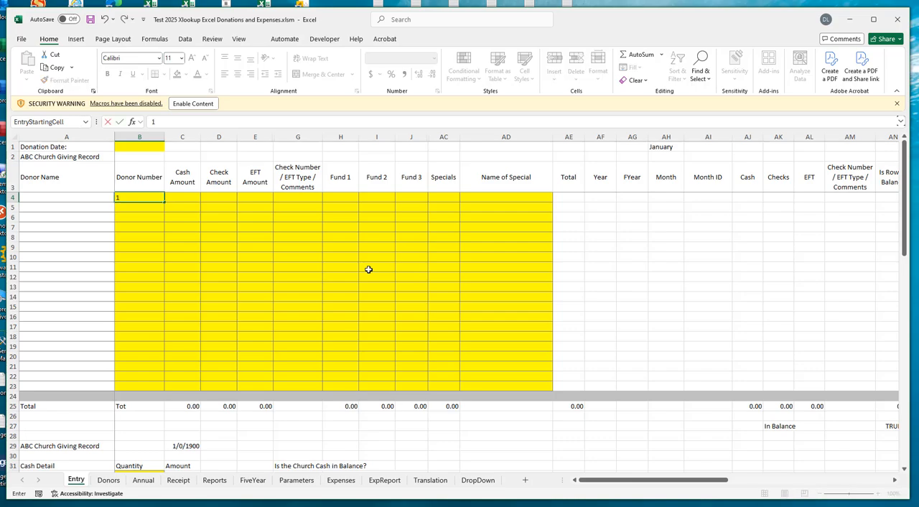
pyautogui.press('Tab')
pyautogui.press('Tab')
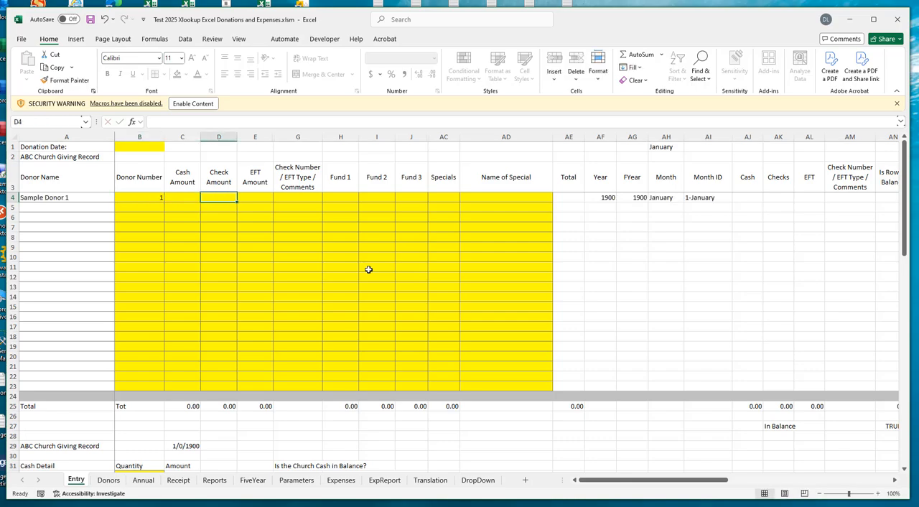
pyautogui.write('20')
pyautogui.press('Tab')
pyautogui.press('Tab')
pyautogui.press('Tab')
pyautogui.press('Tab')
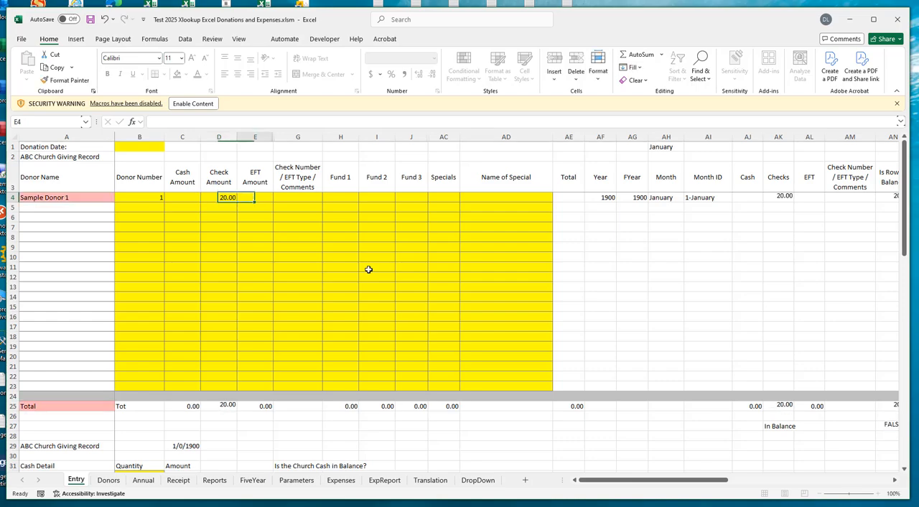
# - Allocate 20 to Specials for the donor in row 4
pyautogui.press('Tab')
pyautogui.press('Tab')
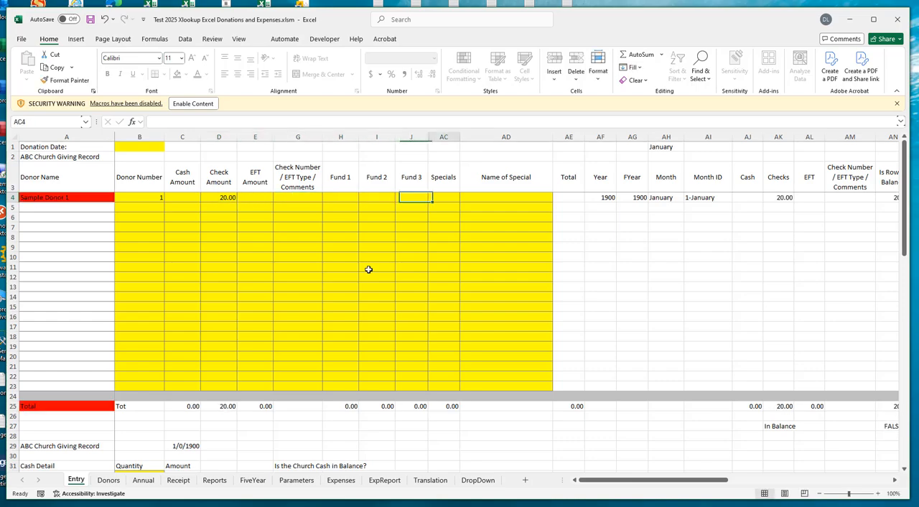
pyautogui.write('20')
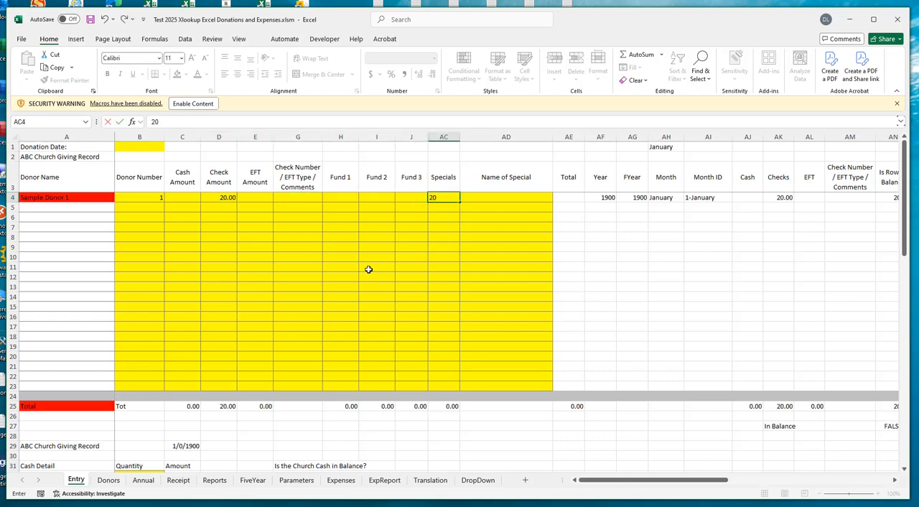
pyautogui.press('Tab')
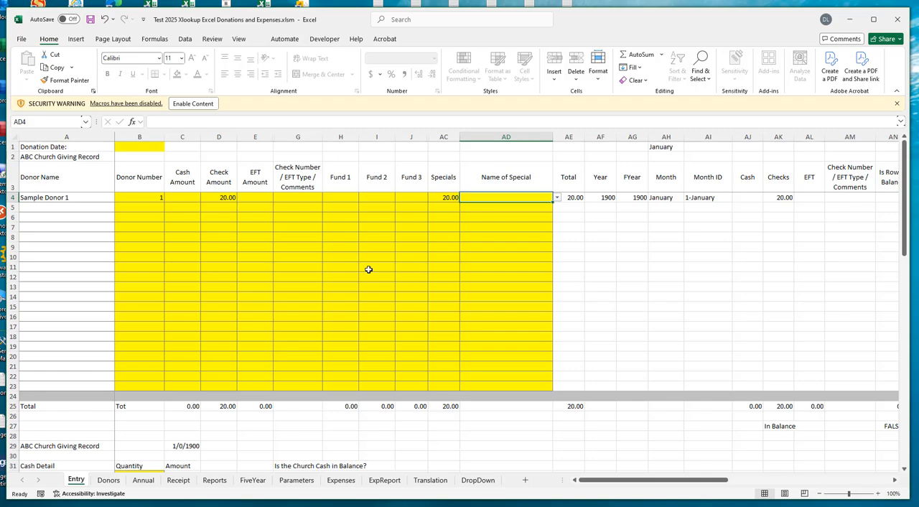
pyautogui.write('Oper')
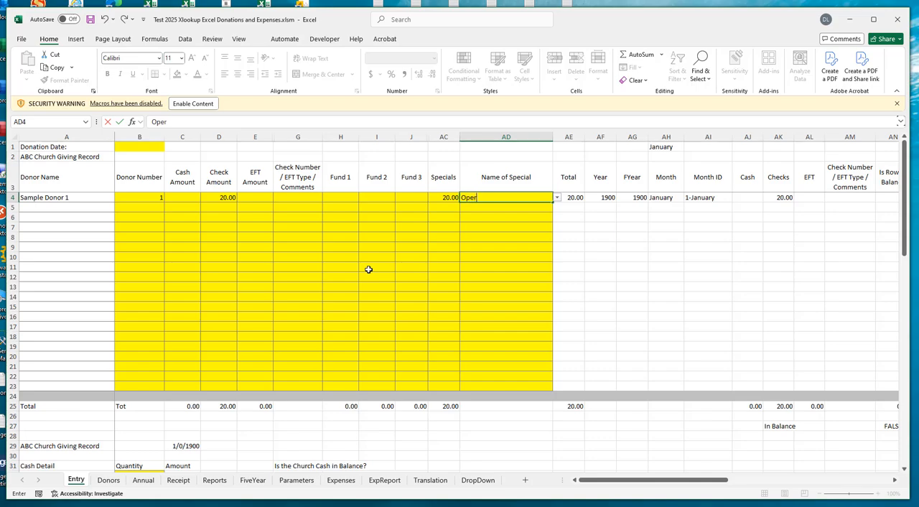
pyautogui.write('ation Chr')
pyautogui.press('BackSpace')
pyautogui.press('BackSpace')
pyautogui.press('BackSpace')
pyautogui.press('BackSpace')
pyautogui.press('BackSpace')
pyautogui.press('BackSpace')
pyautogui.press('BackSpace')
pyautogui.press('BackSpace')
pyautogui.press('BackSpace')
pyautogui.press('BackSpace')
pyautogui.press('BackSpace')
pyautogui.press('BackSpace')
pyautogui.write('CC')
pyautogui.press('BackSpace')
pyautogui.press('BackSpace')
pyautogui.press('BackSpace')
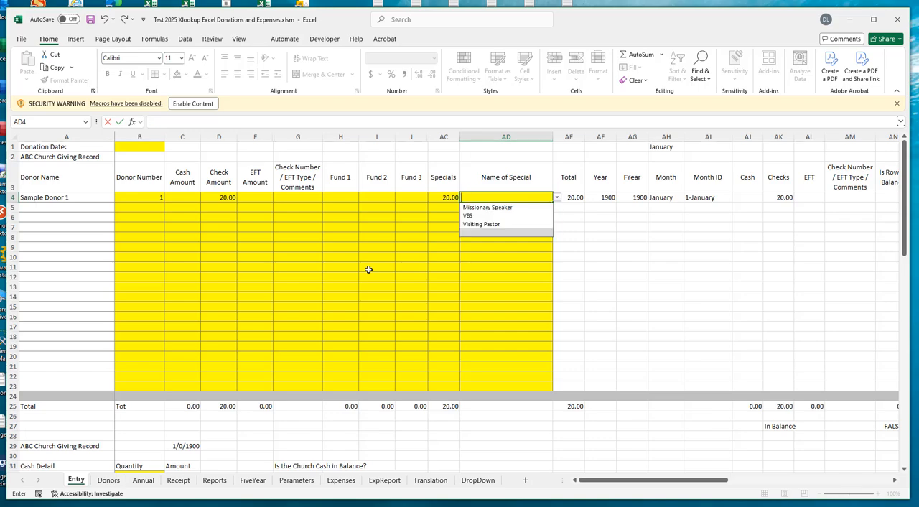
pyautogui.click(557, 200)
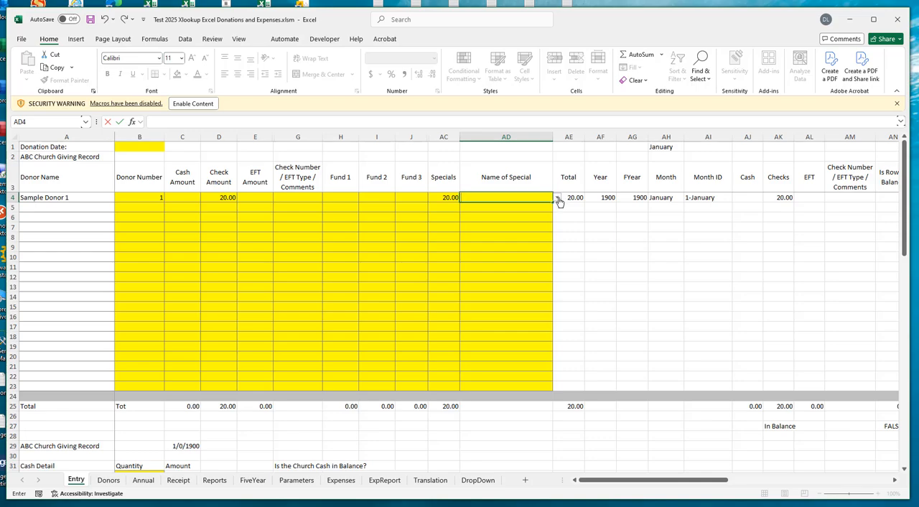
pyautogui.press('Escape')
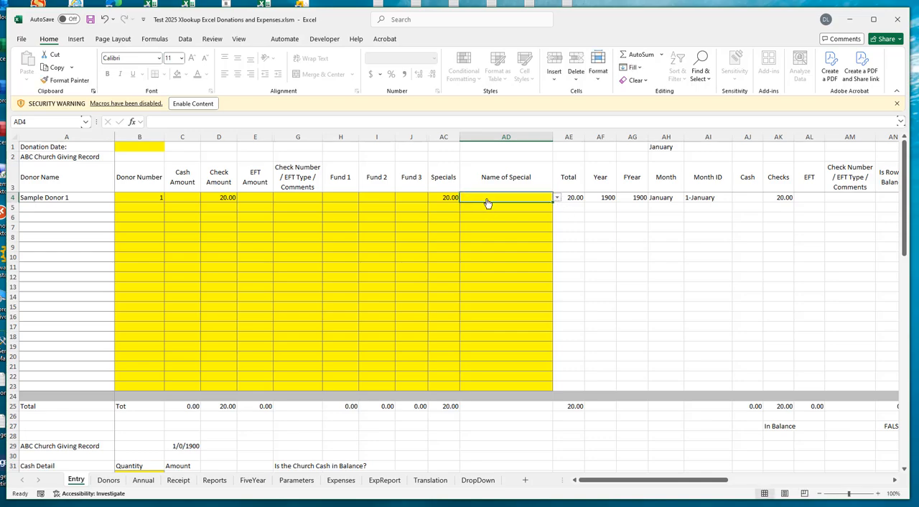
# - Choose VBS from the predefined list as the name of the special in row 4
pyautogui.click(558, 198)
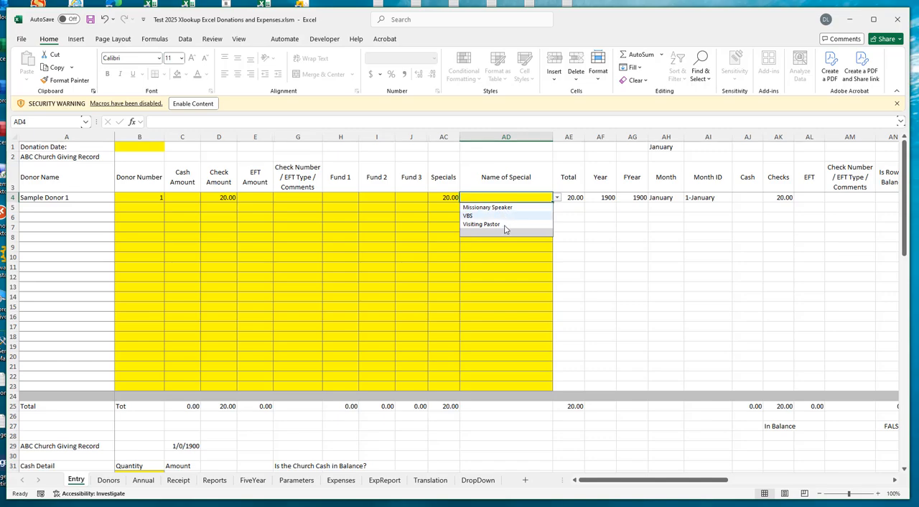
pyautogui.click(481, 216)
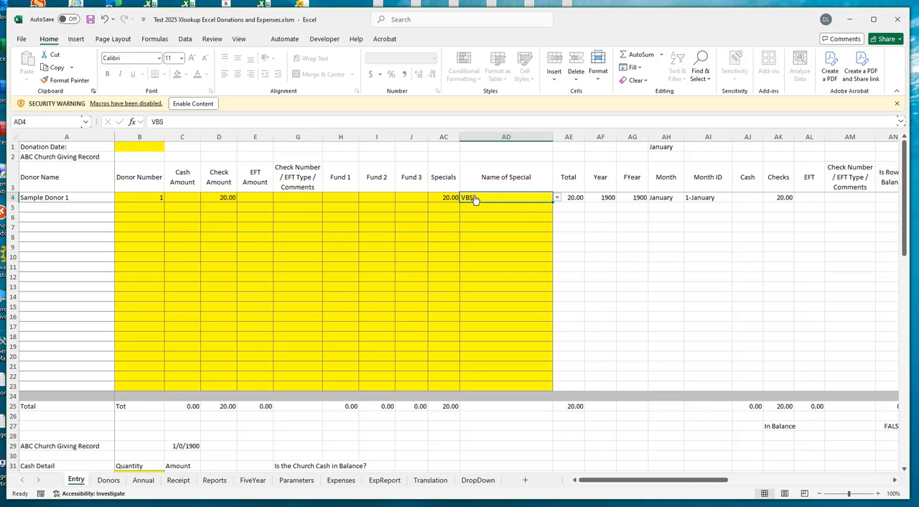
pyautogui.click(557, 199)
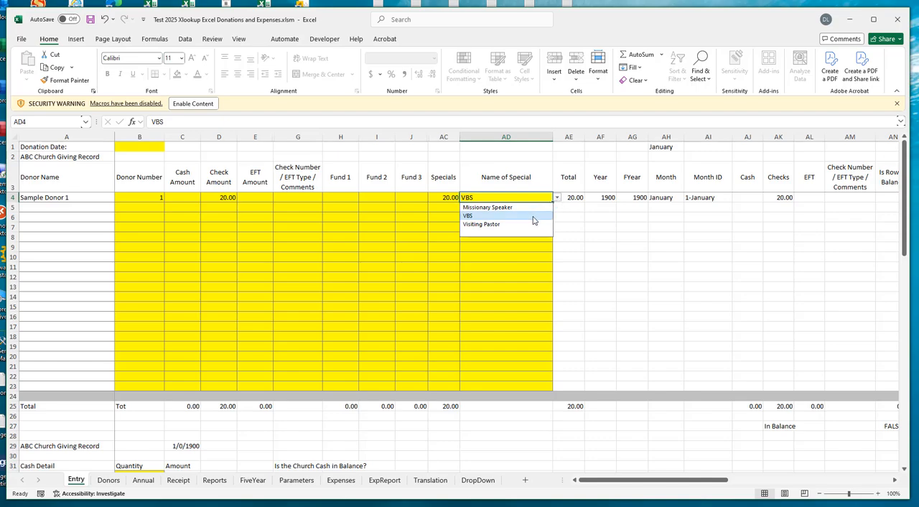
pyautogui.click(160, 206)
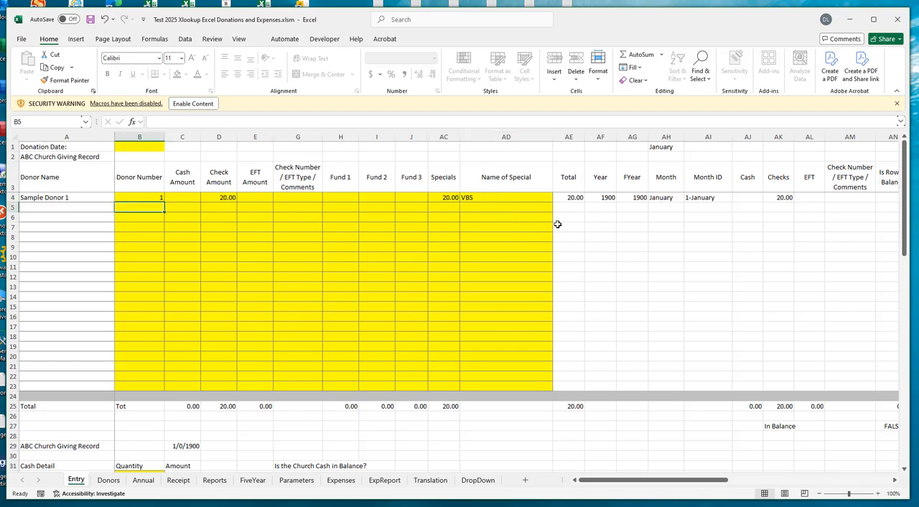
# - Replace the name of the special in row 4 with the custom entry OCC and check the predefined choices for that cell
pyautogui.click(491, 197)
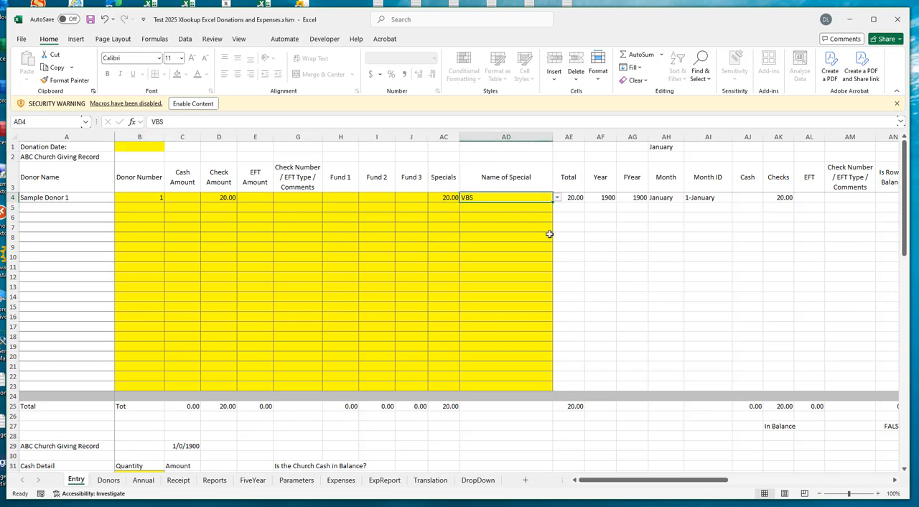
pyautogui.press('BackSpace')
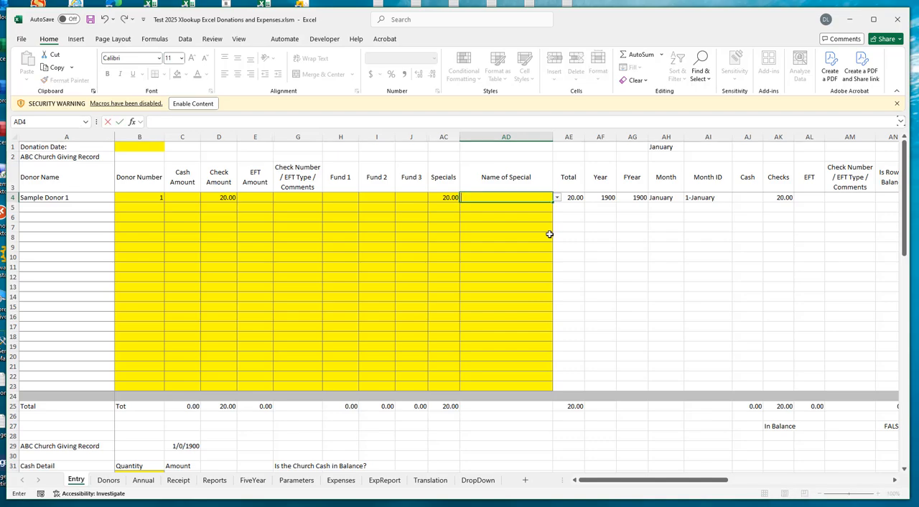
pyautogui.write('OCC')
pyautogui.click(512, 208)
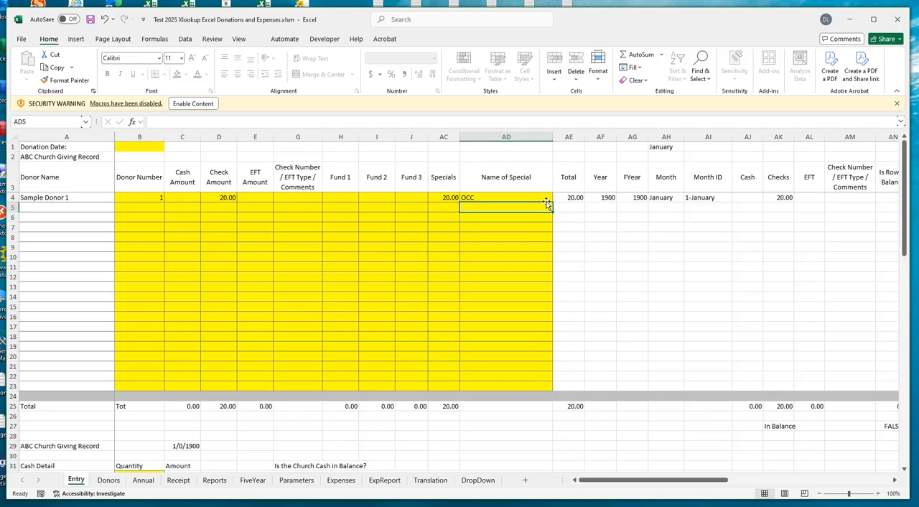
pyautogui.click(540, 196)
pyautogui.click(557, 198)
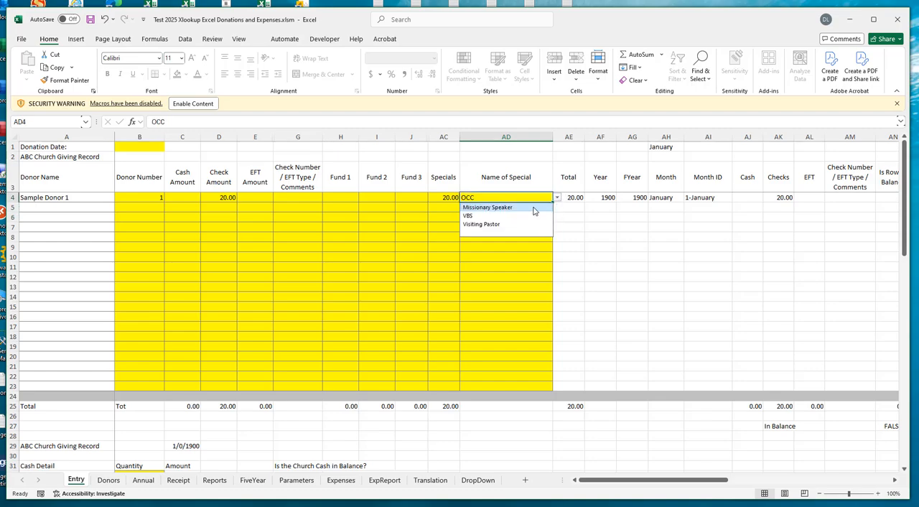
pyautogui.click(368, 196)
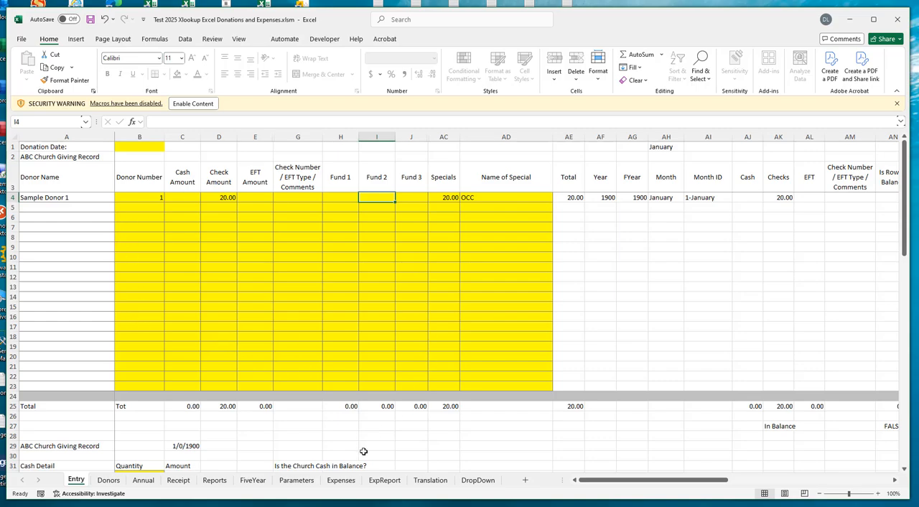
# - On the Expenses sheet, set the category in row 11 to Utilities and view the subcategory choices it offers
pyautogui.click(339, 480)
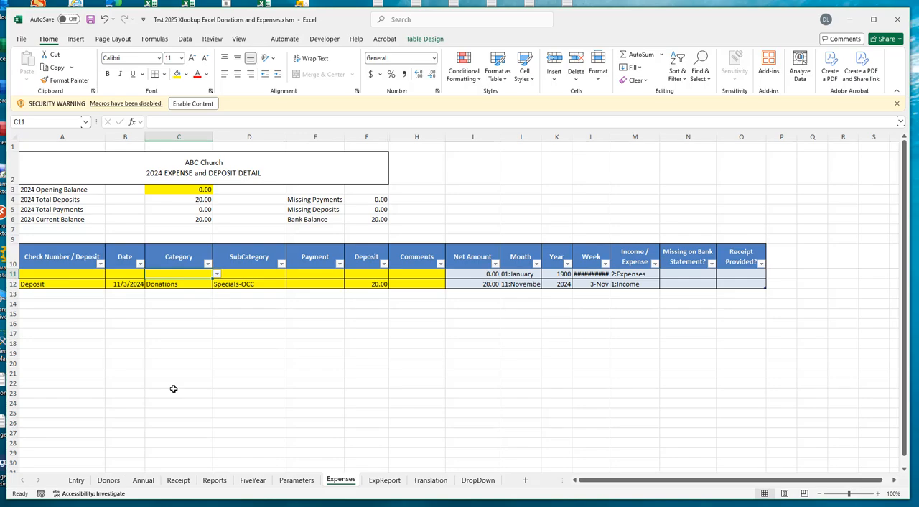
pyautogui.click(217, 275)
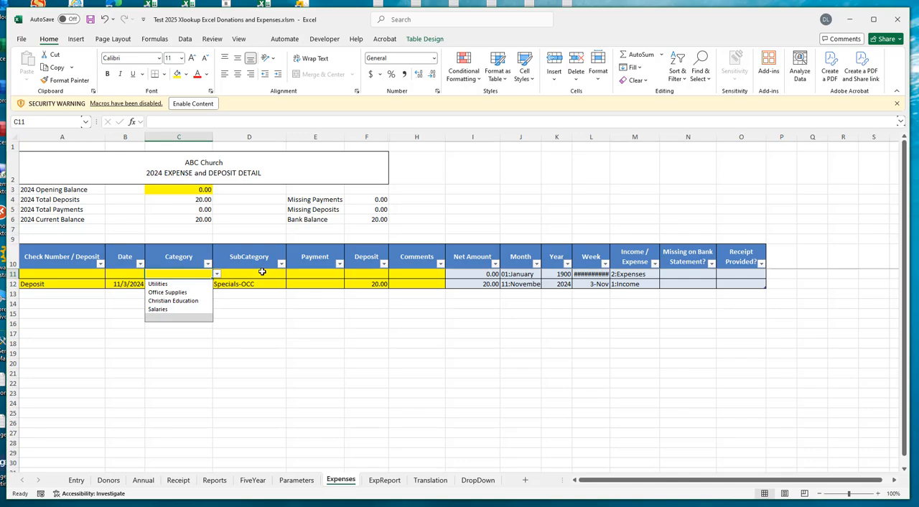
pyautogui.click(155, 286)
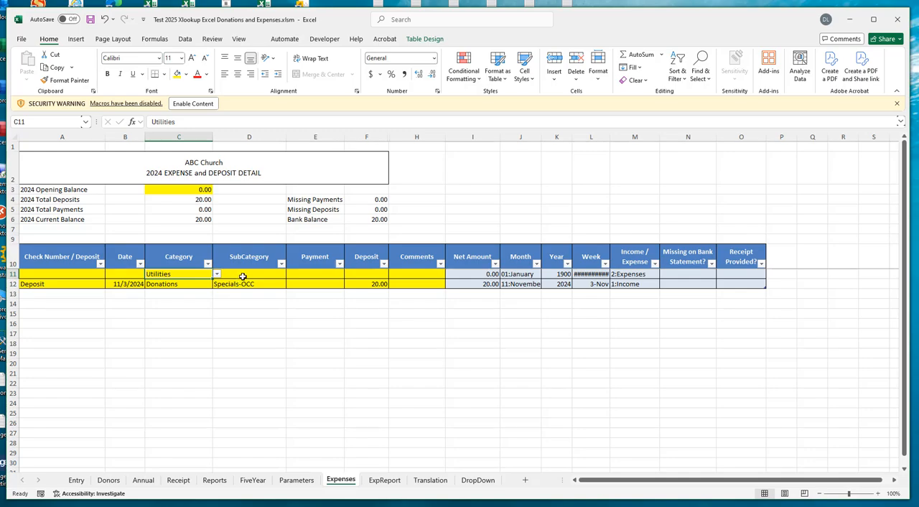
pyautogui.click(243, 278)
pyautogui.click(290, 275)
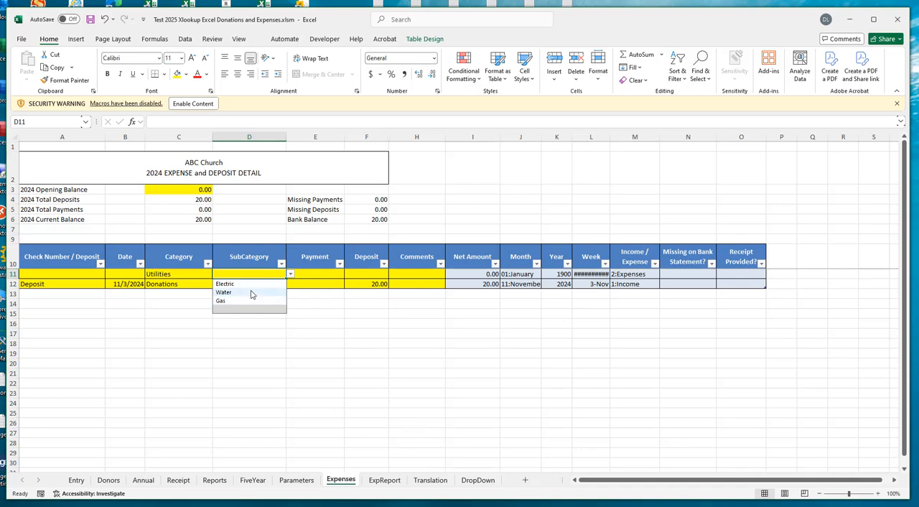
# - Change the category in row 11 to Salaries and view the subcategory choices it offers
pyautogui.click(174, 275)
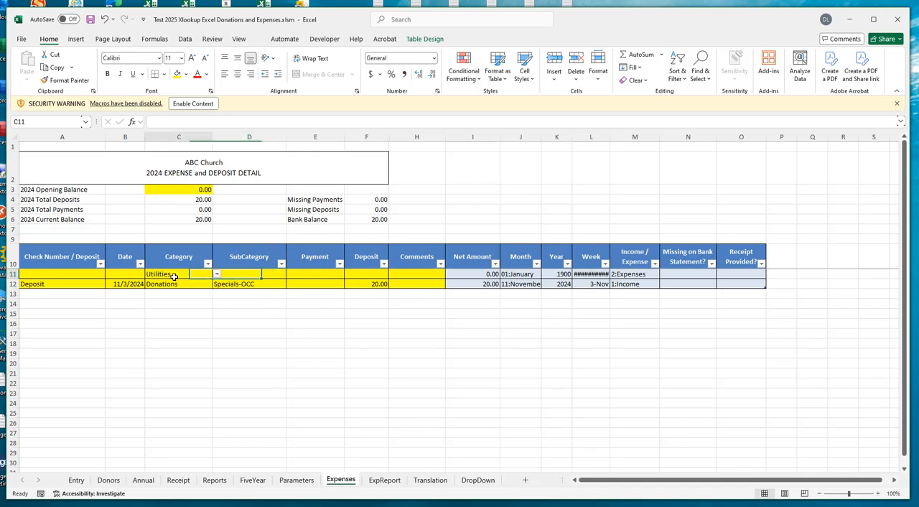
pyautogui.click(216, 276)
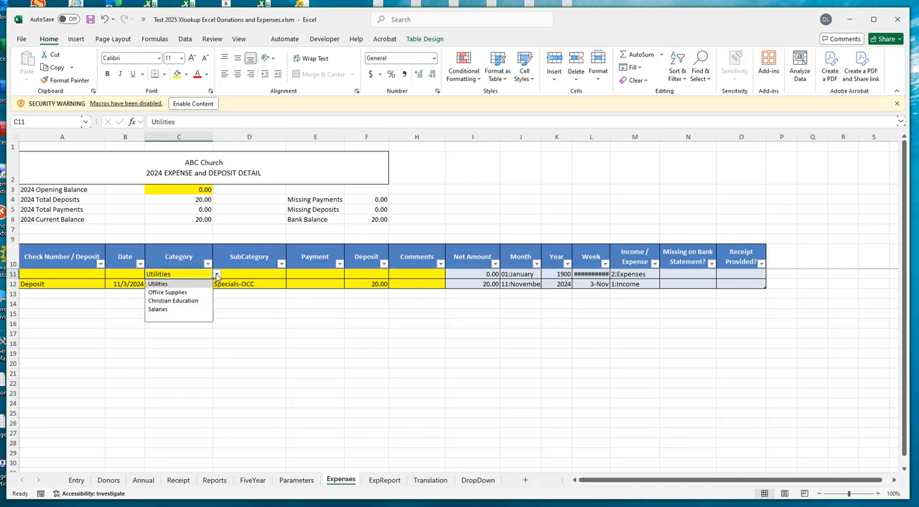
pyautogui.click(157, 310)
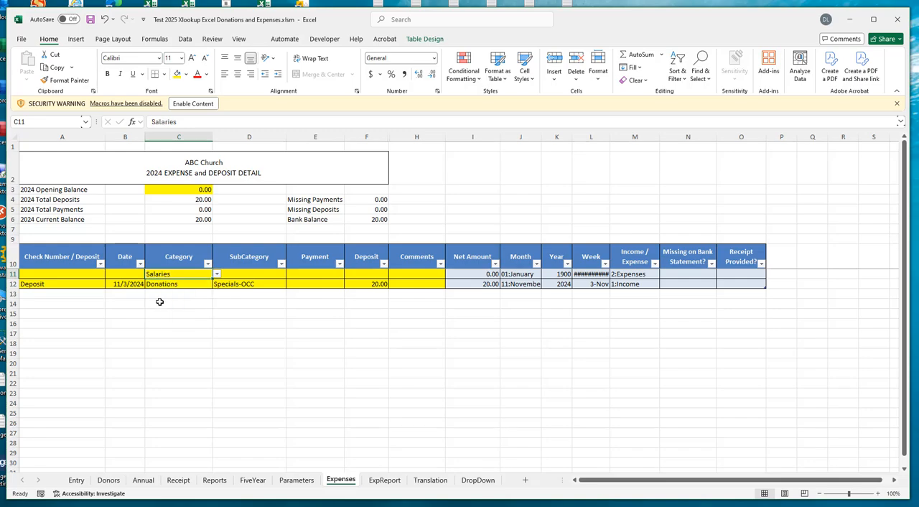
pyautogui.click(244, 273)
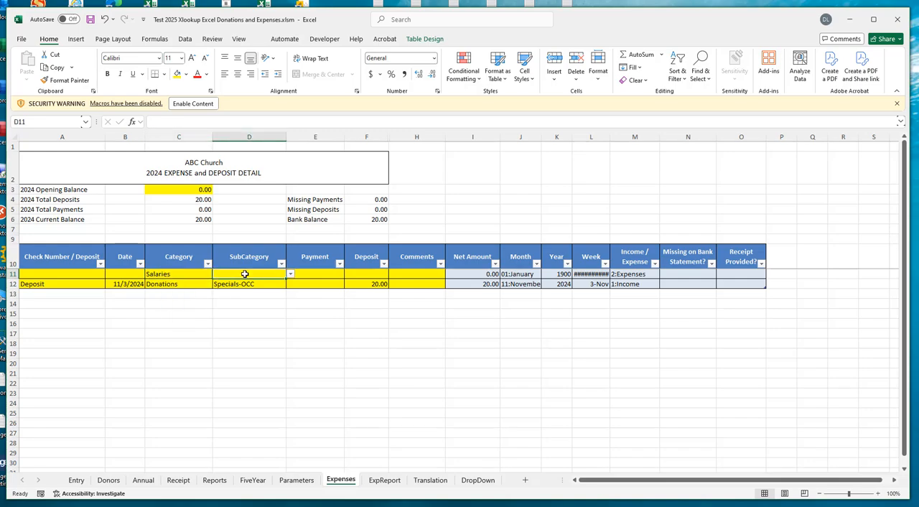
pyautogui.click(291, 275)
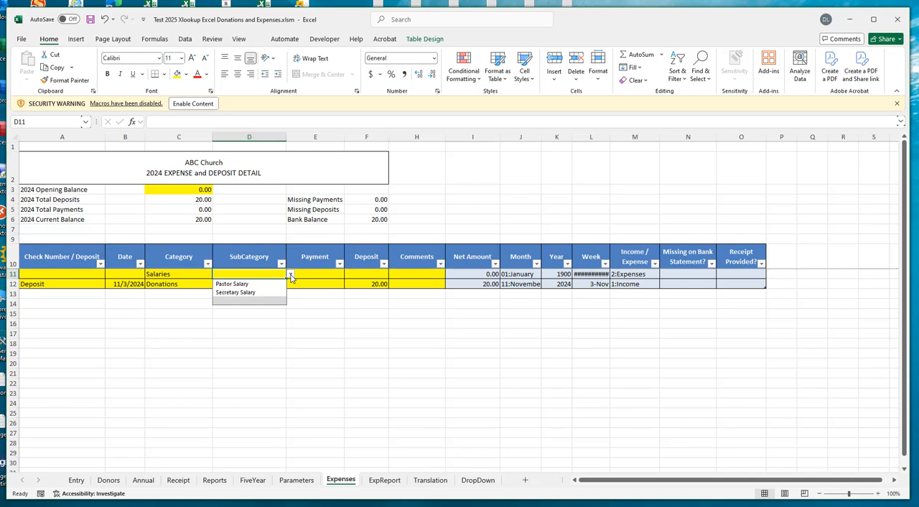
pyautogui.click(182, 273)
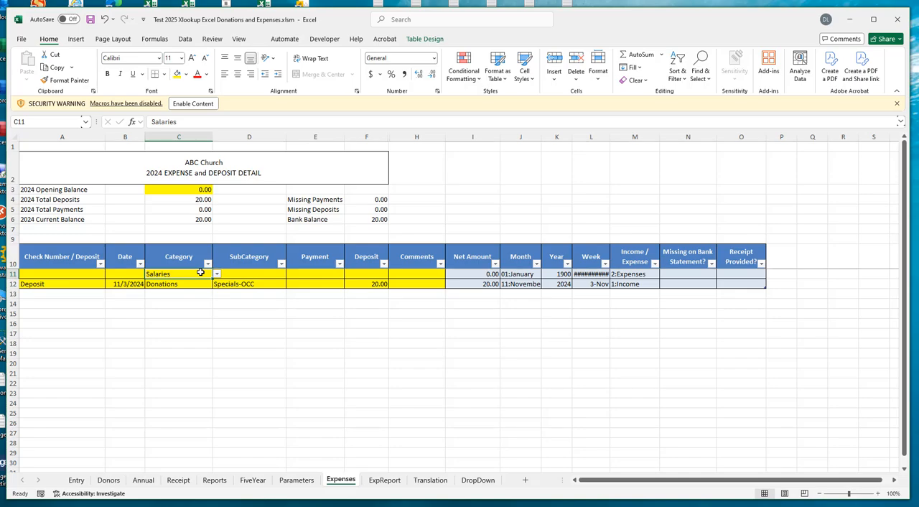
# - Enter the custom subcategory Janitor Salary for the Salaries expense in row 11
pyautogui.click(255, 275)
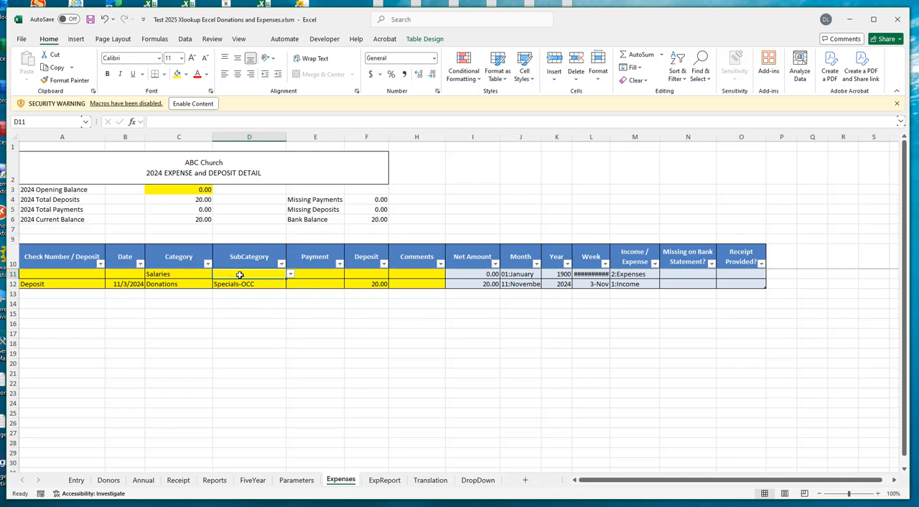
pyautogui.write('Ja')
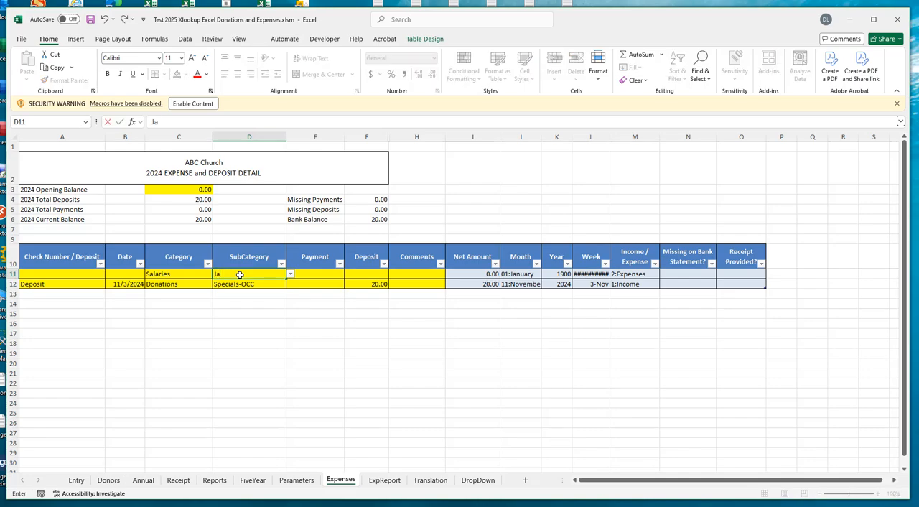
pyautogui.write('nitor Salary')
pyautogui.hotkey('ctrl', 'Return')
pyautogui.click(243, 285)
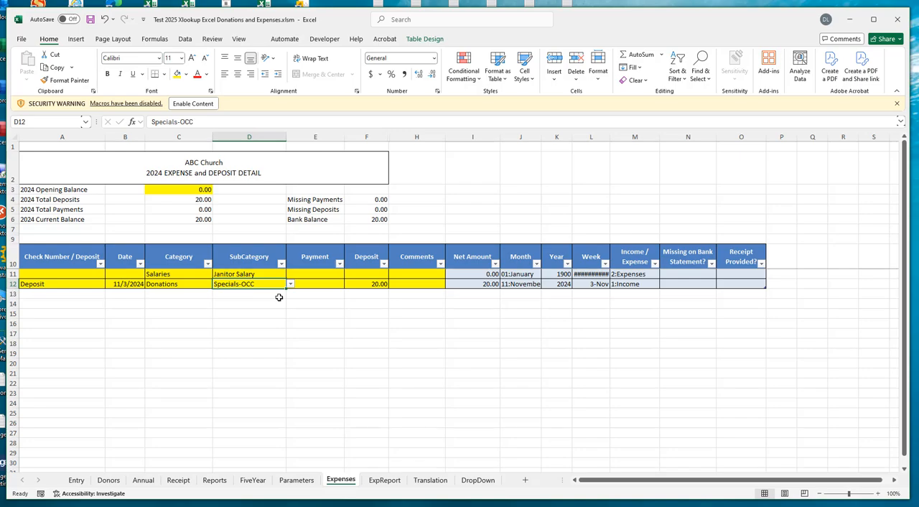
# - Close the Test 2025 Xlookup Excel Donations and Expenses workbook without saving the changes
pyautogui.click(166, 275)
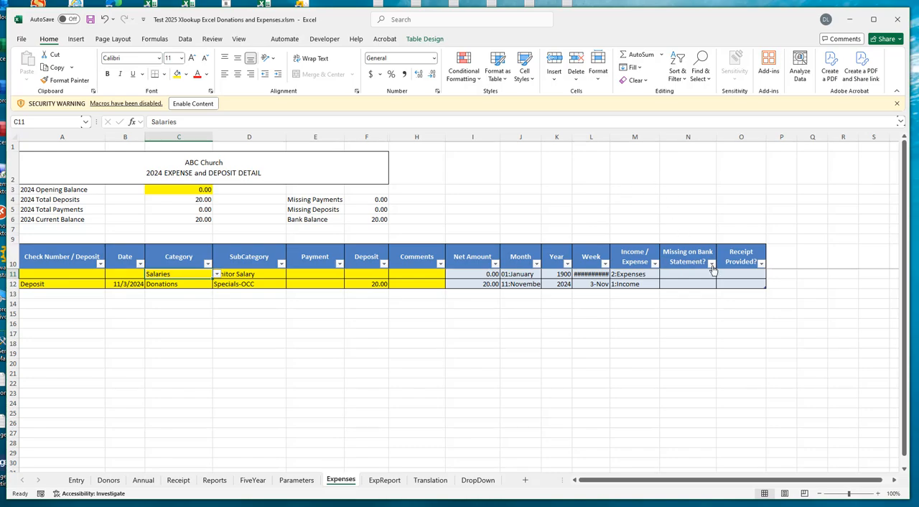
pyautogui.click(900, 21)
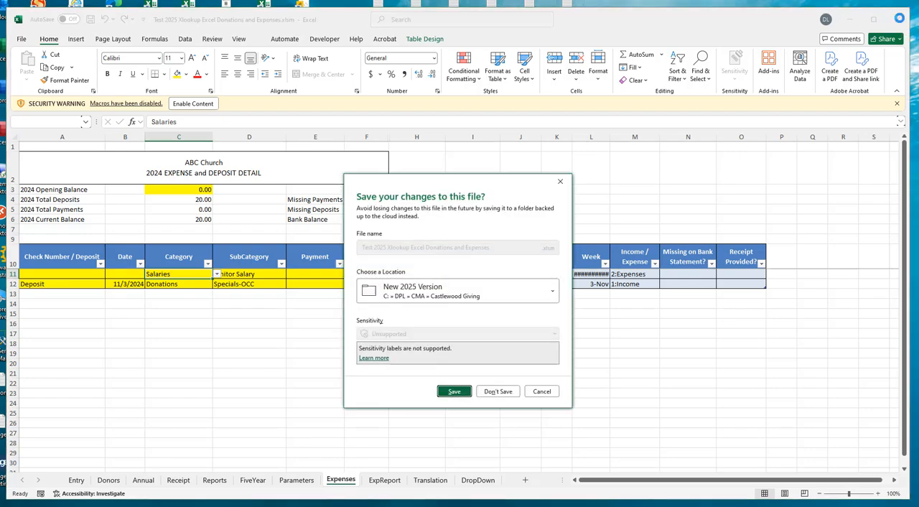
pyautogui.click(499, 391)
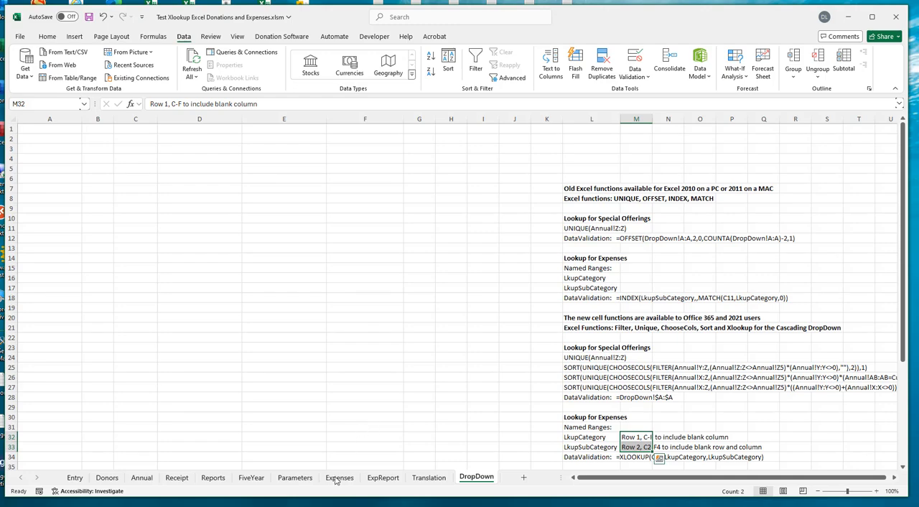
# - In the Test Xlookup Excel Donations and Expenses workbook, look over the Entry and Expenses sheets and unprotect the Entry sheet
pyautogui.click(75, 478)
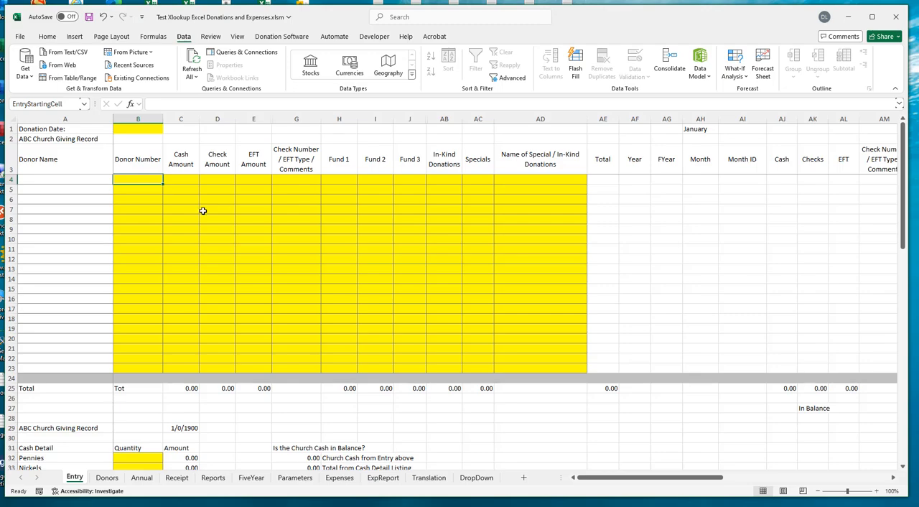
pyautogui.click(342, 478)
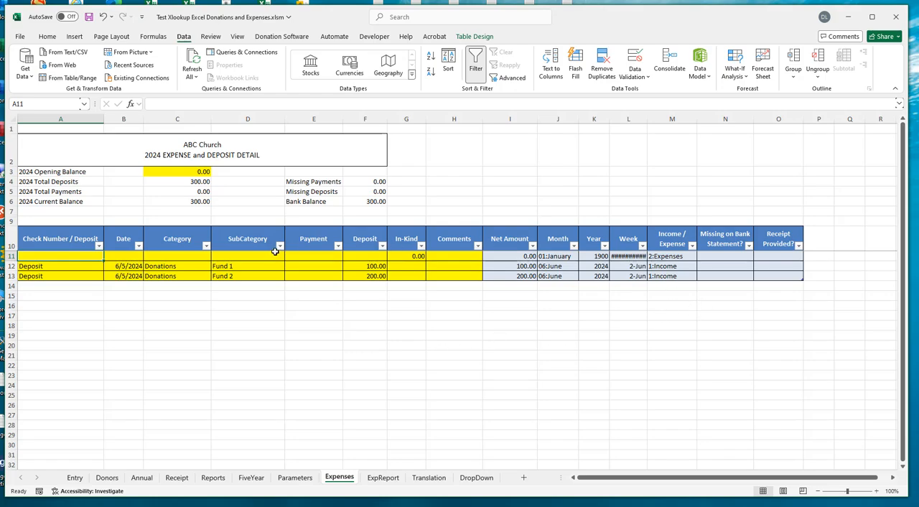
pyautogui.click(75, 478)
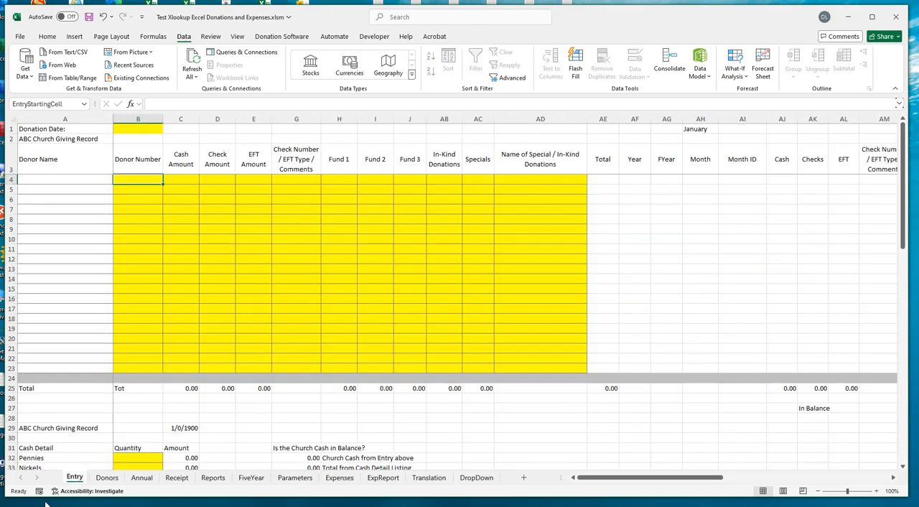
pyautogui.rightClick(71, 483)
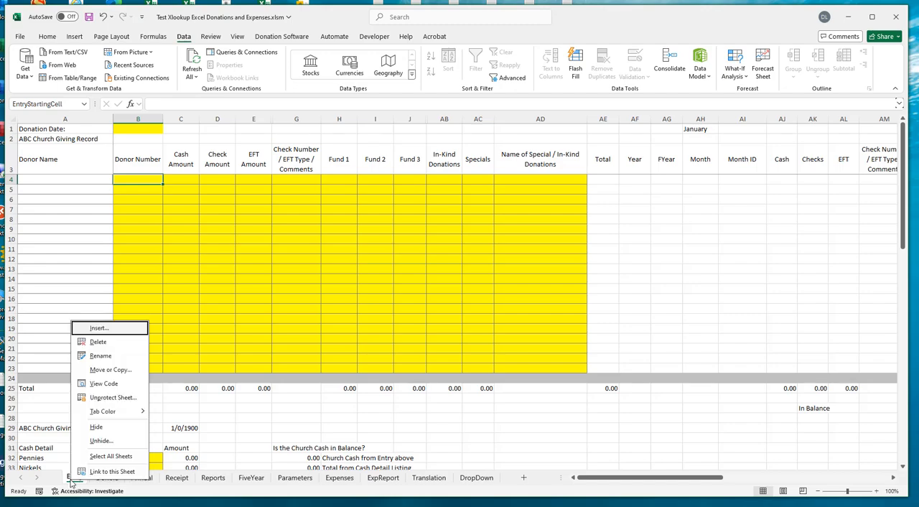
pyautogui.click(113, 398)
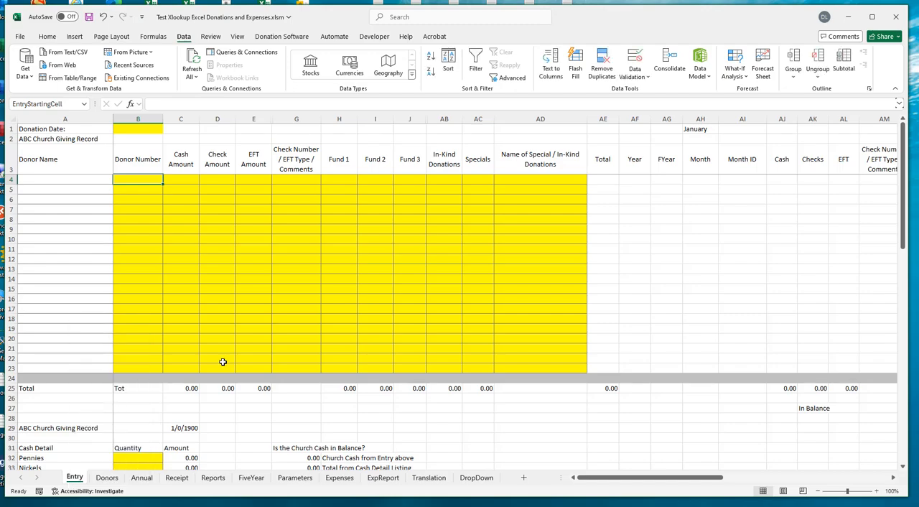
# - Examine the Name of Special / In-Kind Donations cells from row 4 downward on the Entry sheet
pyautogui.click(540, 179)
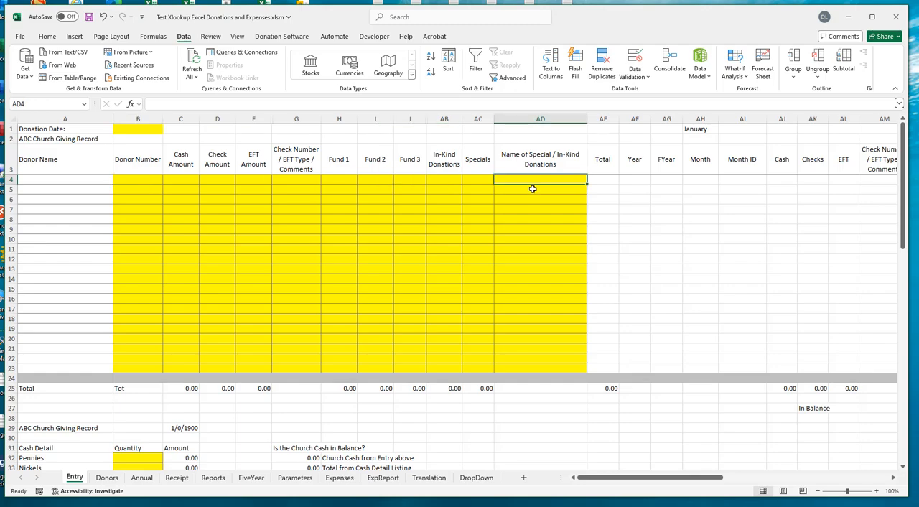
pyautogui.moveTo(532, 189); pyautogui.dragTo(532, 299)
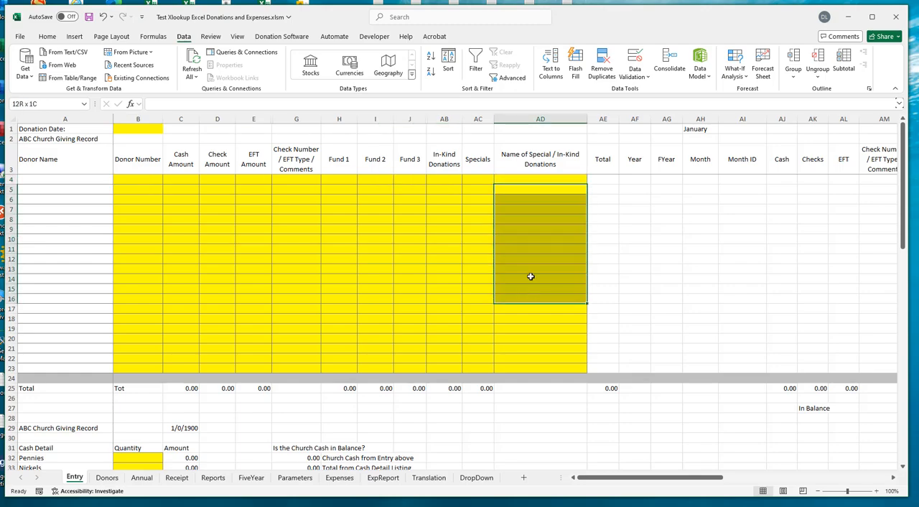
pyautogui.click(533, 179)
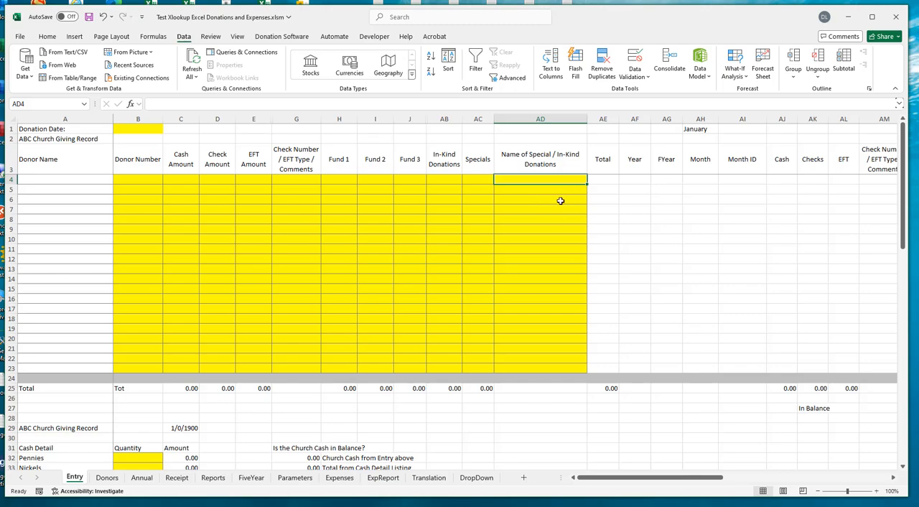
# - On the Annual sheet, examine the special and in-kind donation names recorded in column Z
pyautogui.click(142, 477)
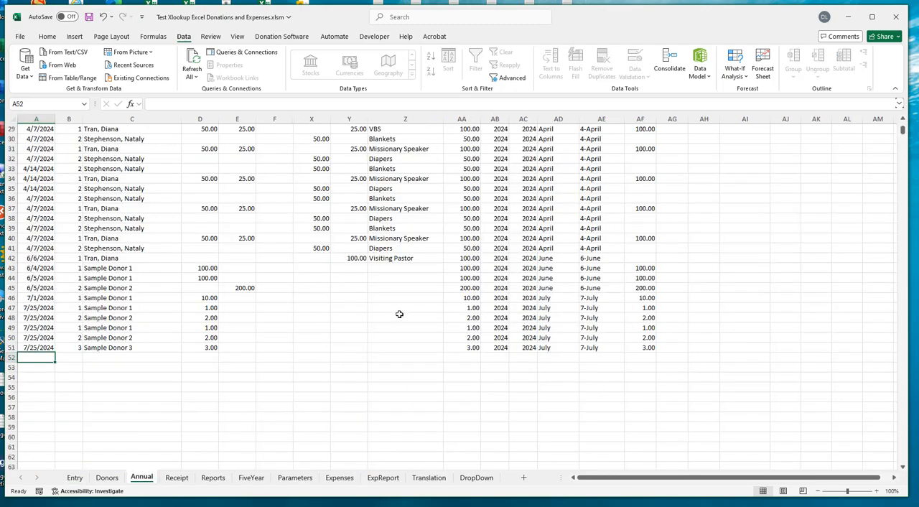
pyautogui.scroll(9, 400, 314)
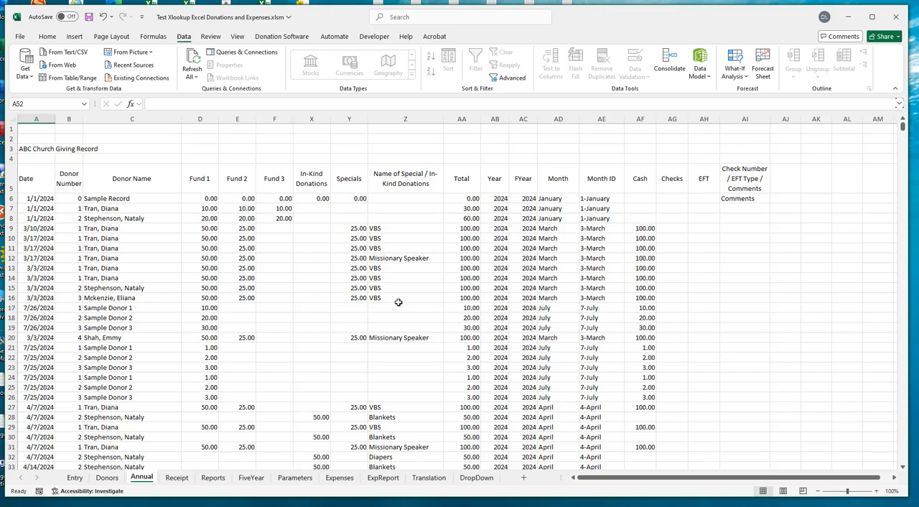
pyautogui.click(414, 119)
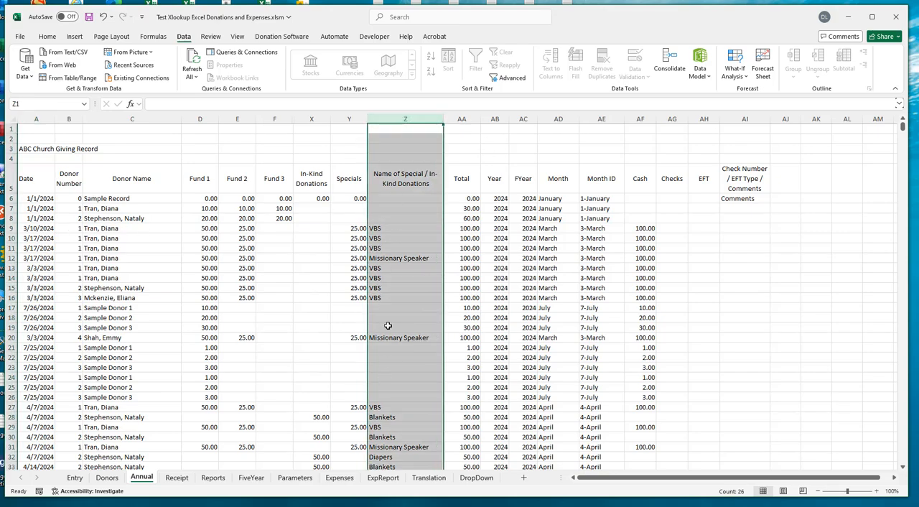
pyautogui.scroll(-3, 390, 384)
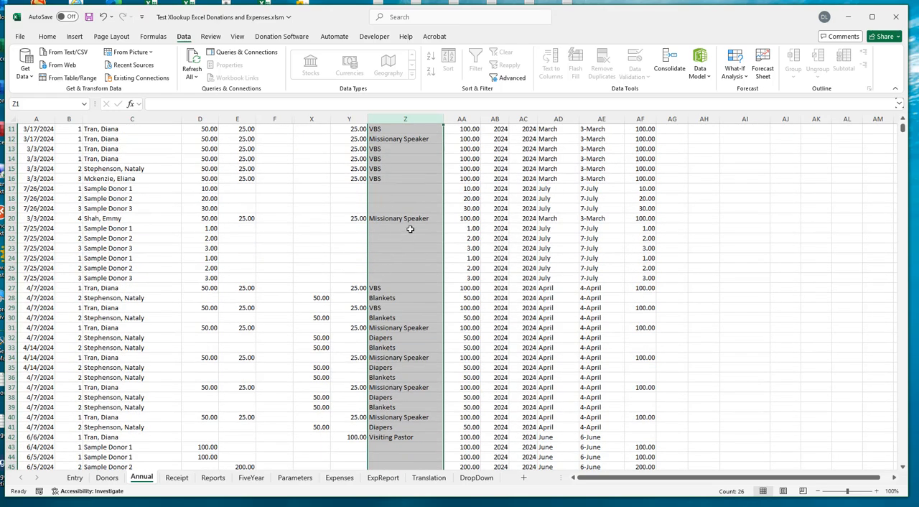
pyautogui.scroll(3, 395, 213)
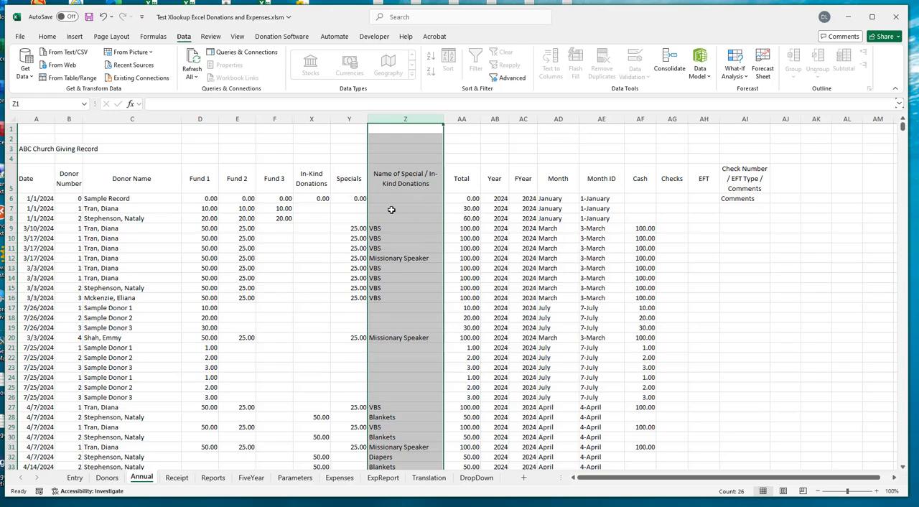
pyautogui.scroll(-3, 391, 215)
pyautogui.scroll(3, 390, 222)
pyautogui.click(388, 229)
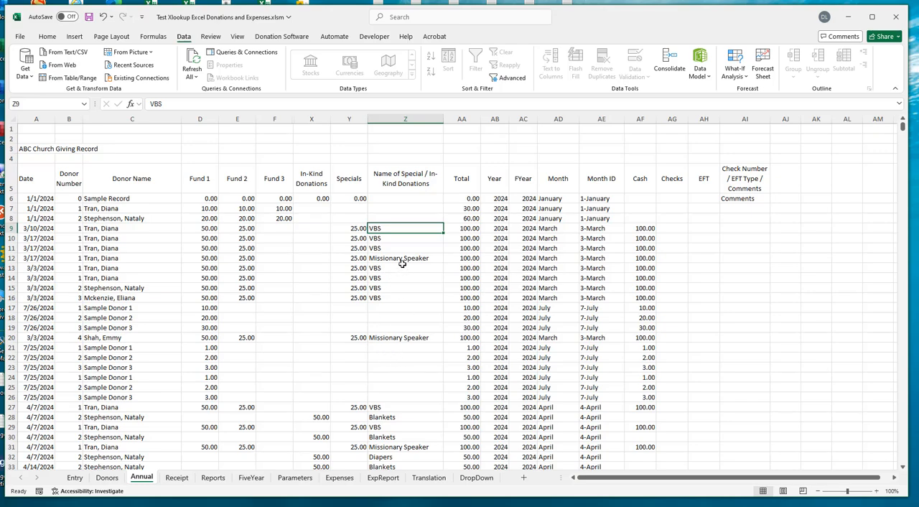
pyautogui.scroll(-5, 391, 429)
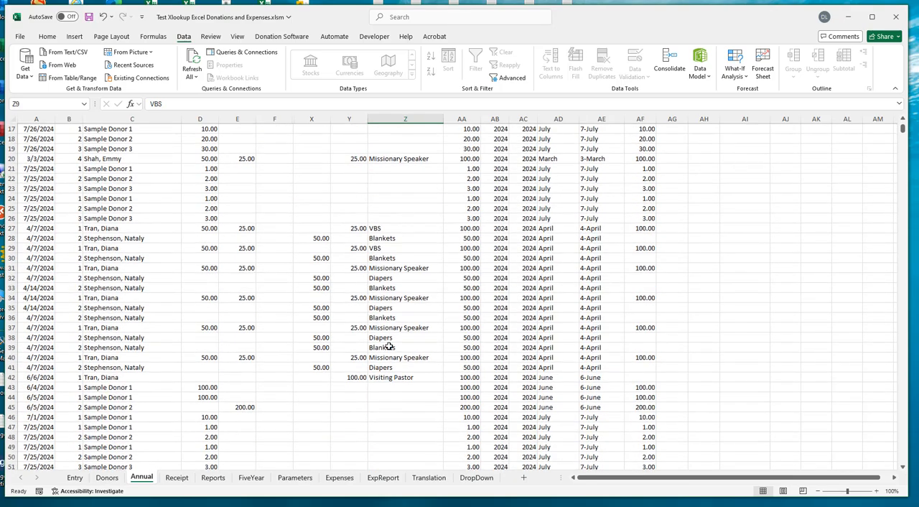
pyautogui.scroll(5, 390, 347)
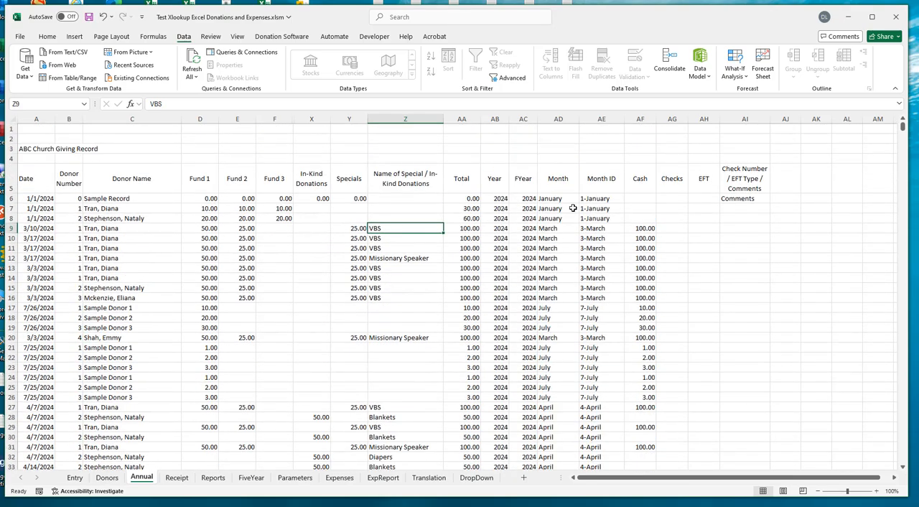
# - Enter the formula =UNIQUE(Annual!Z:Z) in cell A1 of the DropDown sheet to list each special or in-kind donation name once
pyautogui.click(475, 478)
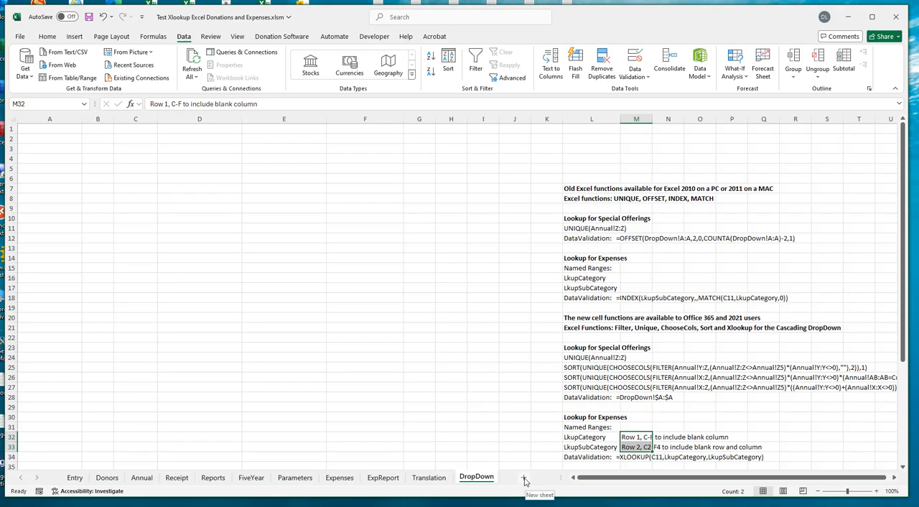
pyautogui.doubleClick(473, 480)
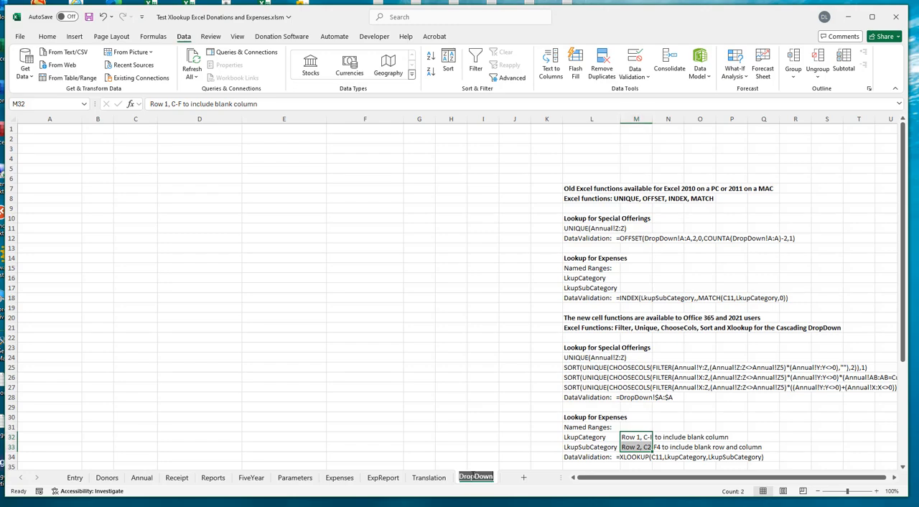
pyautogui.click(472, 477)
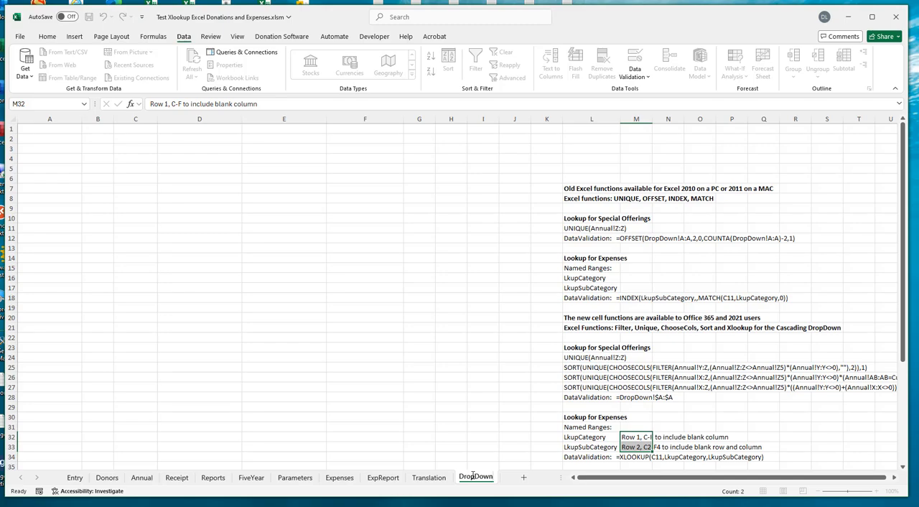
pyautogui.click(65, 130)
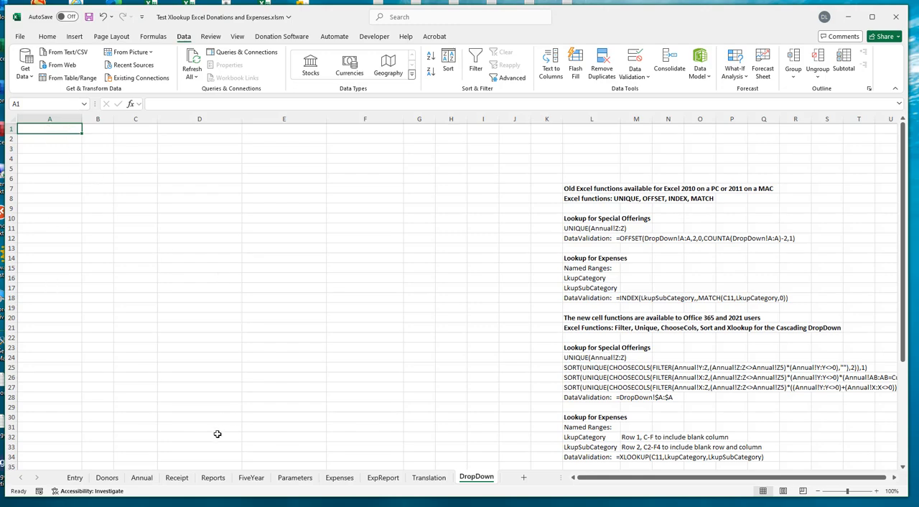
pyautogui.click(145, 479)
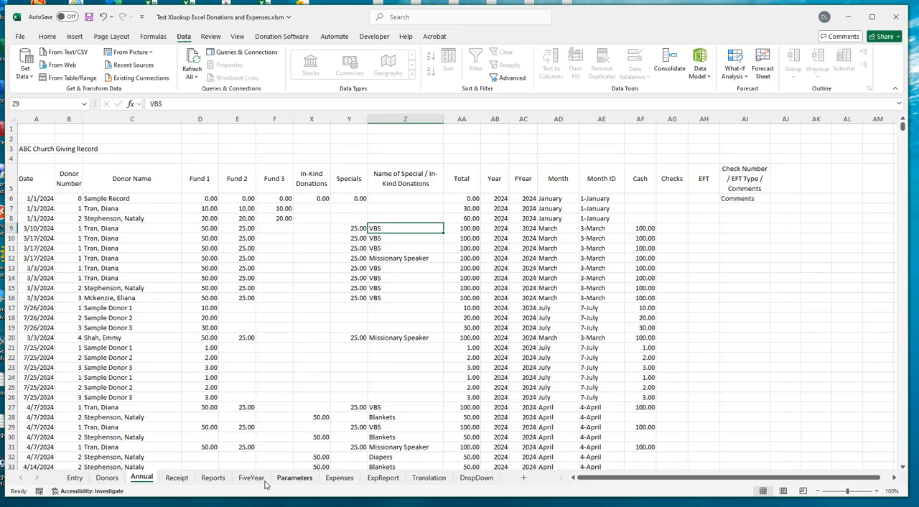
pyautogui.click(476, 477)
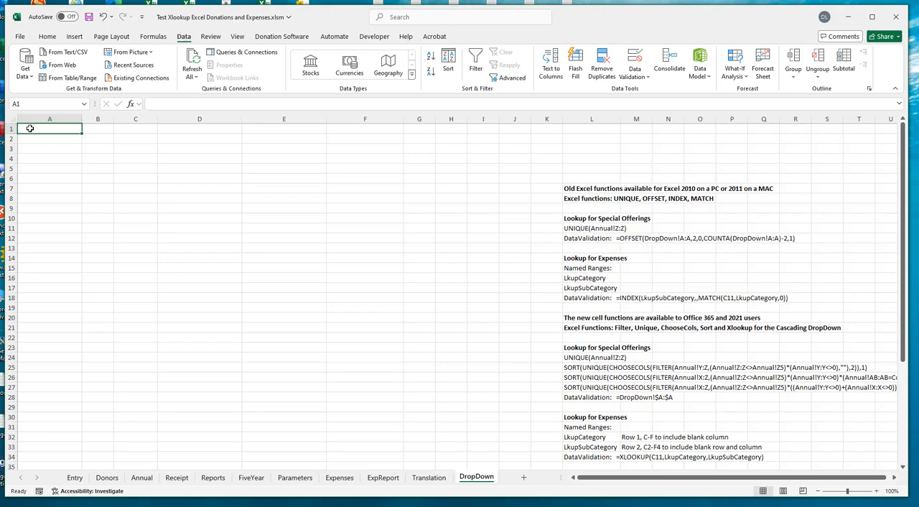
pyautogui.write('=uni')
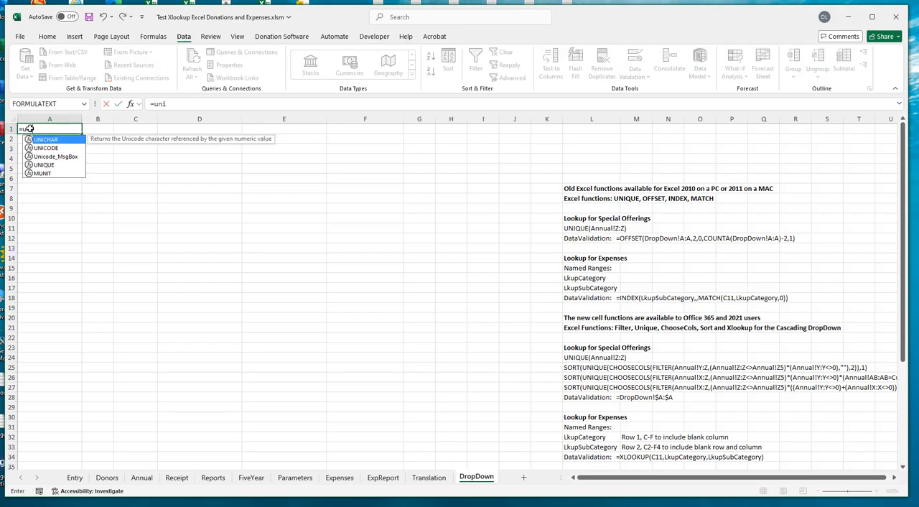
pyautogui.write('que(')
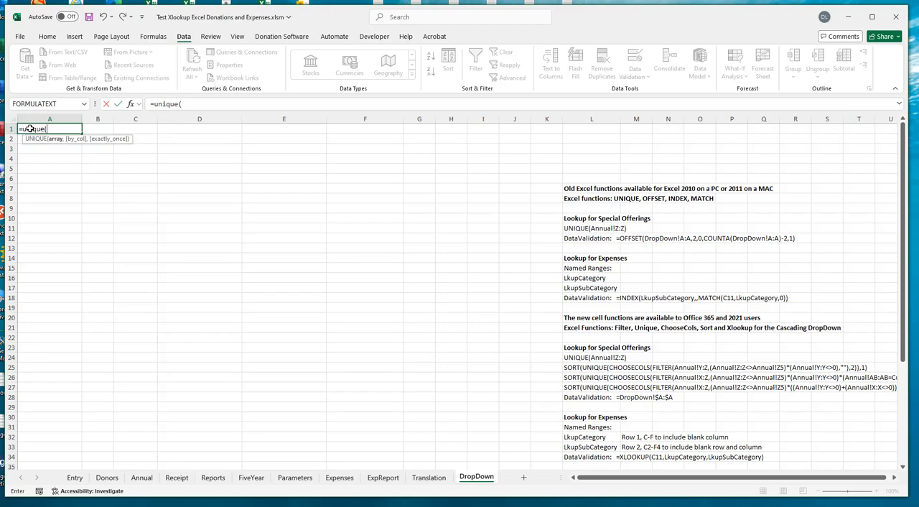
pyautogui.click(143, 479)
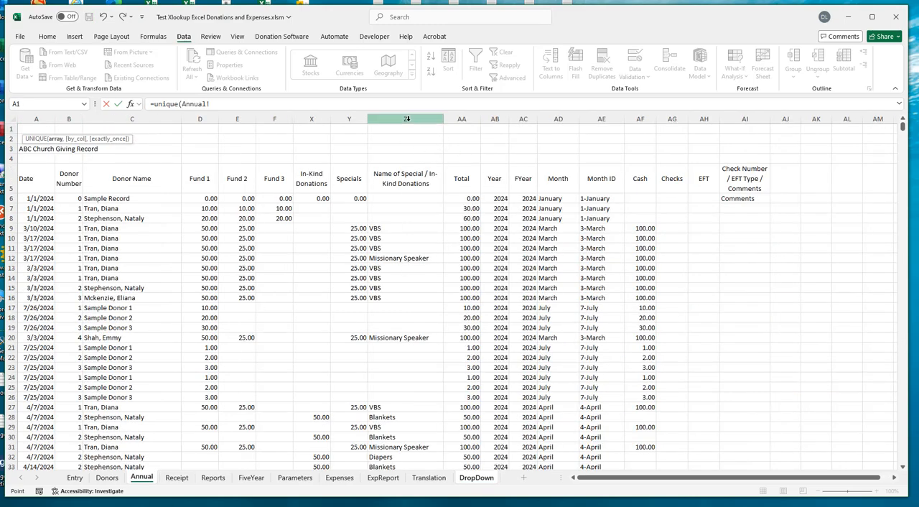
pyautogui.click(407, 119)
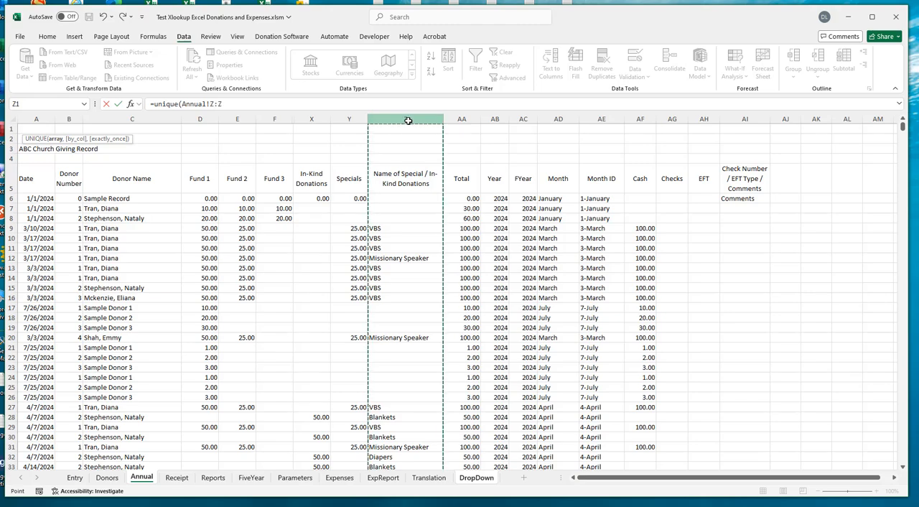
pyautogui.write(')')
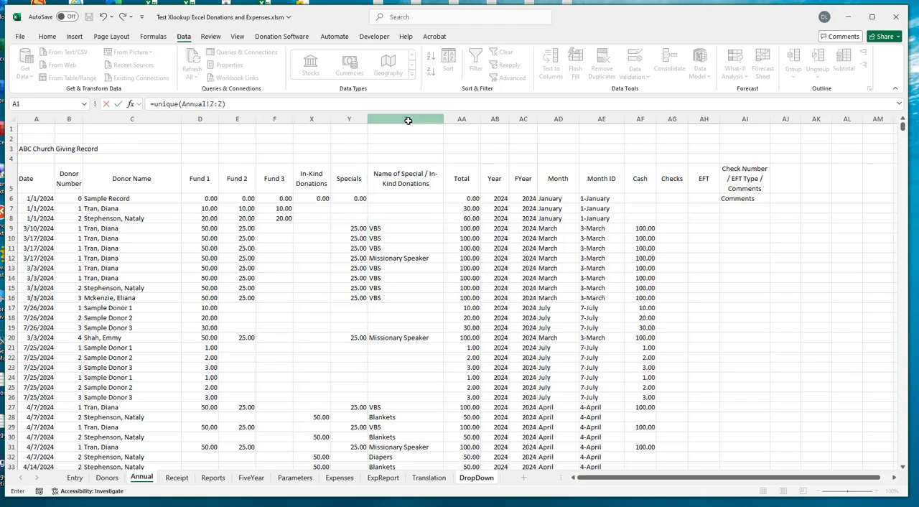
pyautogui.press('Return')
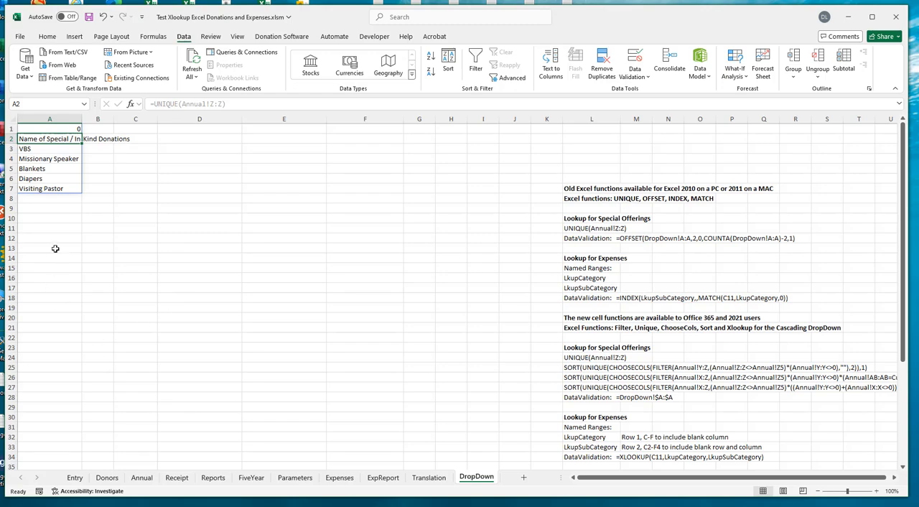
# - Check the first two entries of the UNIQUE list against the top cells of column Z on the Annual sheet
pyautogui.click(55, 249)
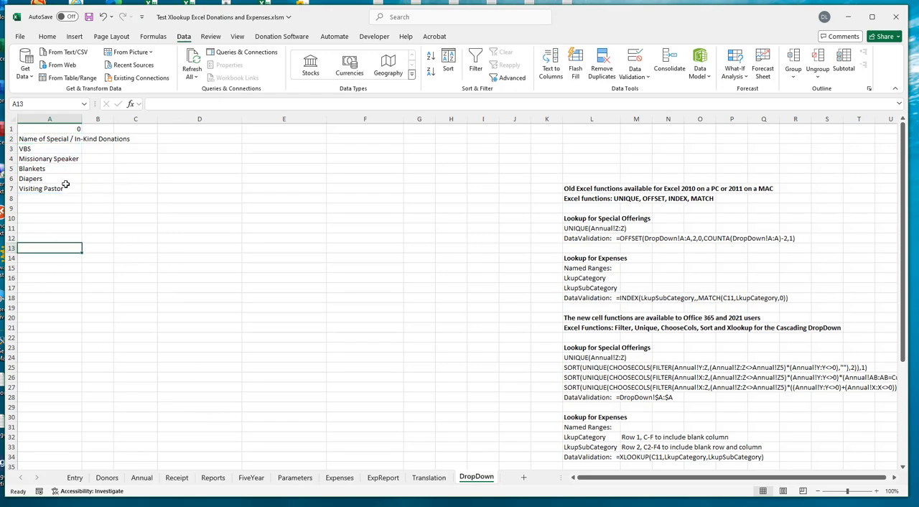
pyautogui.click(49, 128)
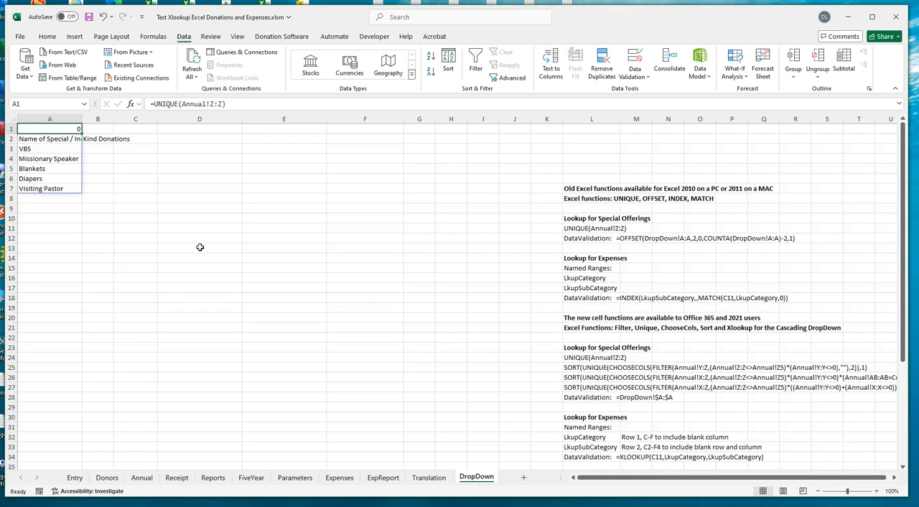
pyautogui.click(47, 140)
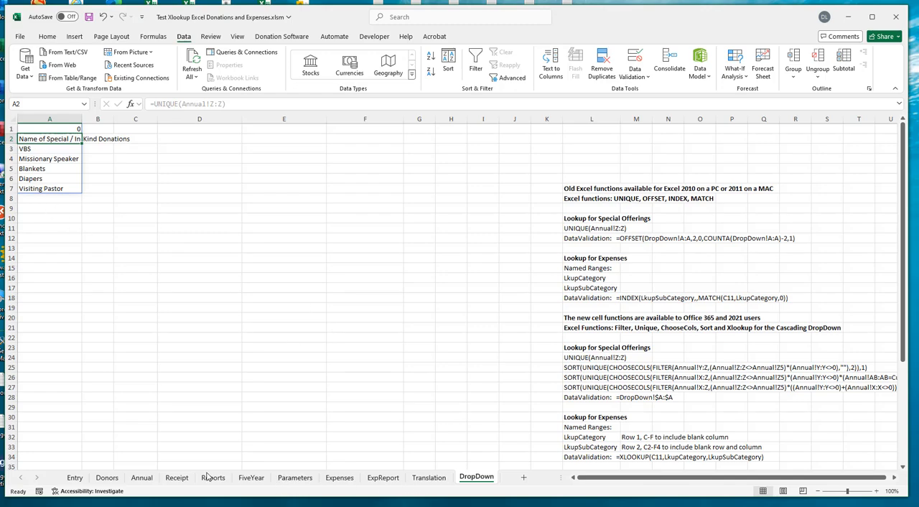
pyautogui.click(151, 480)
pyautogui.click(409, 129)
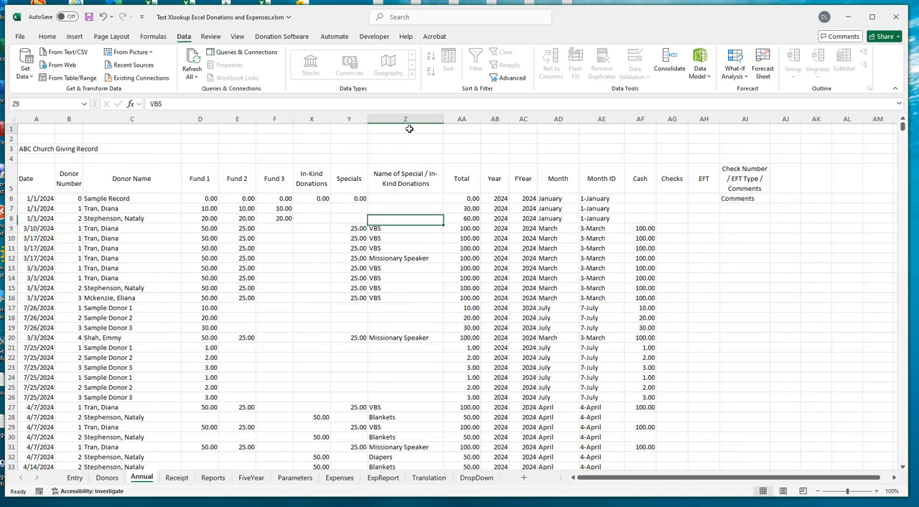
# - In column Z of the Annual sheet, examine the blank cells, the header and the first occurrences of VBS, Missionary Speaker and Blankets
pyautogui.click(413, 148)
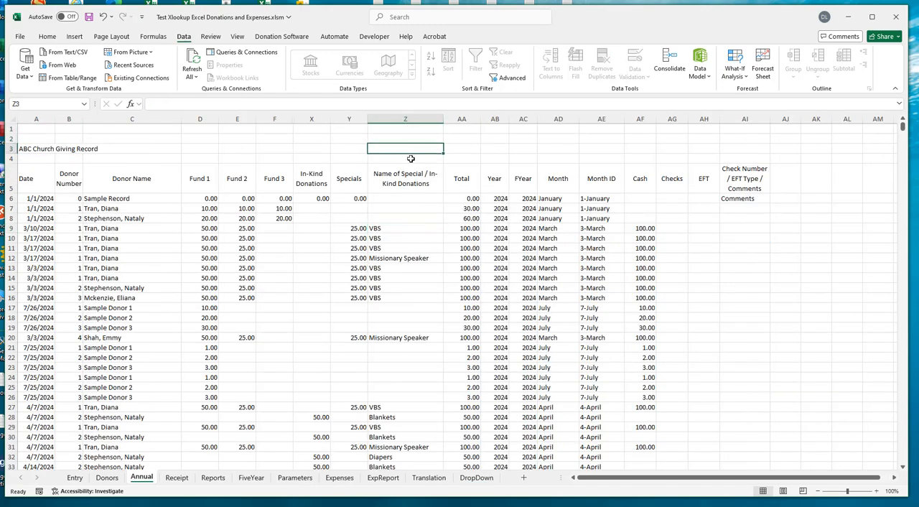
pyautogui.click(411, 158)
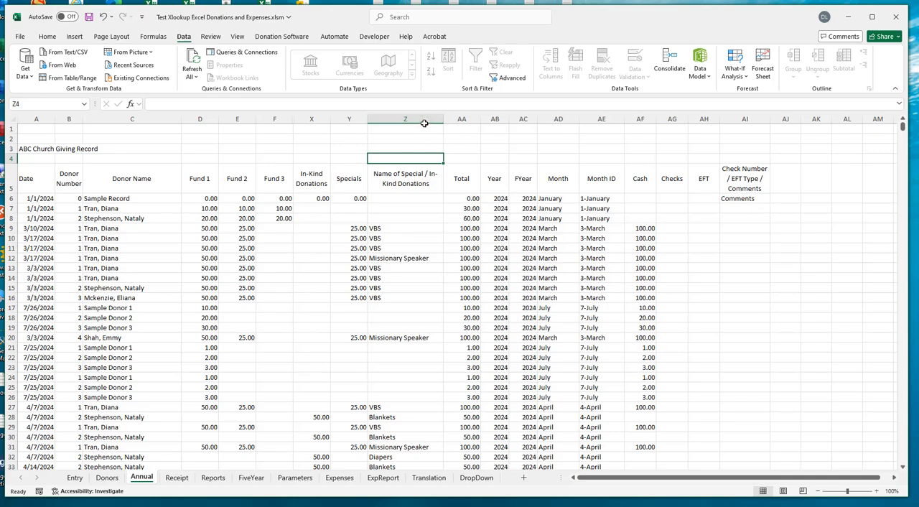
pyautogui.click(399, 179)
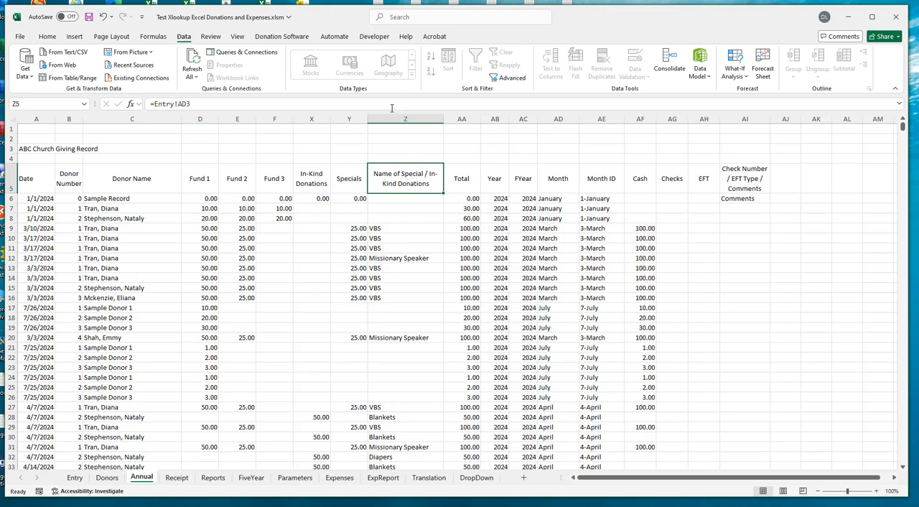
pyautogui.click(390, 229)
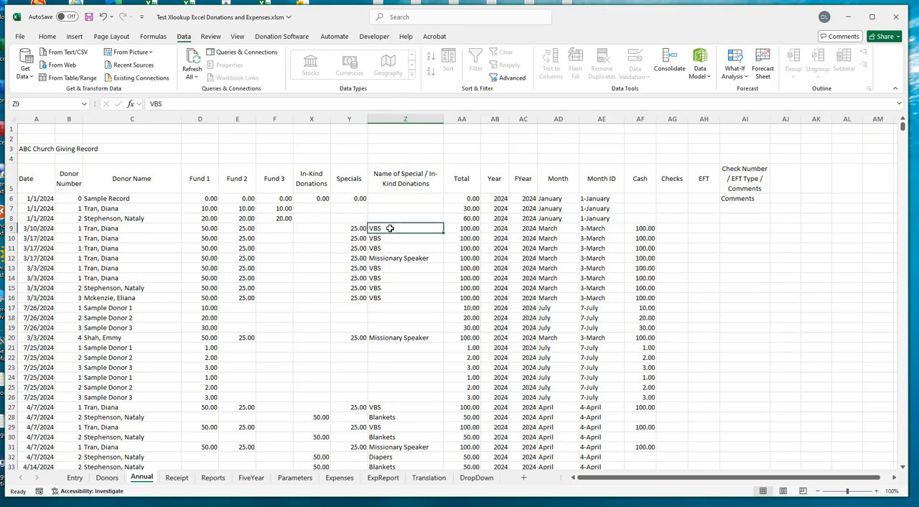
pyautogui.click(393, 238)
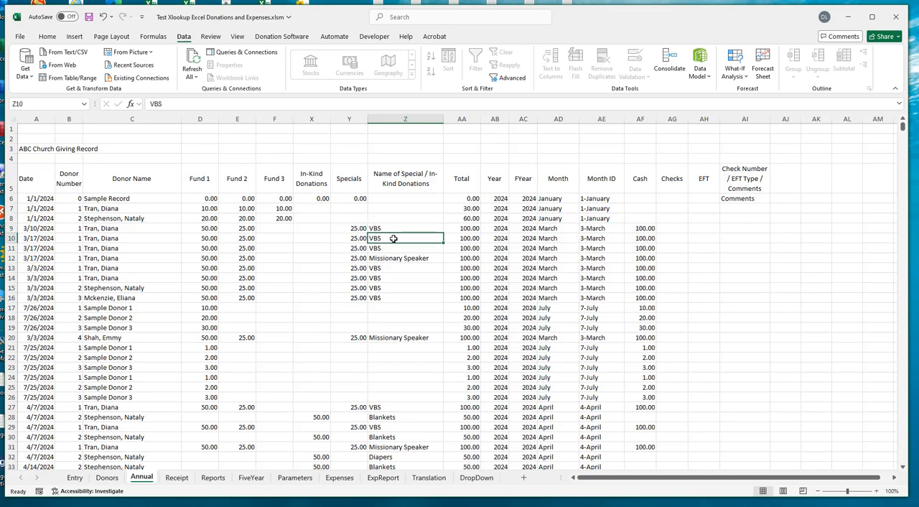
pyautogui.click(393, 227)
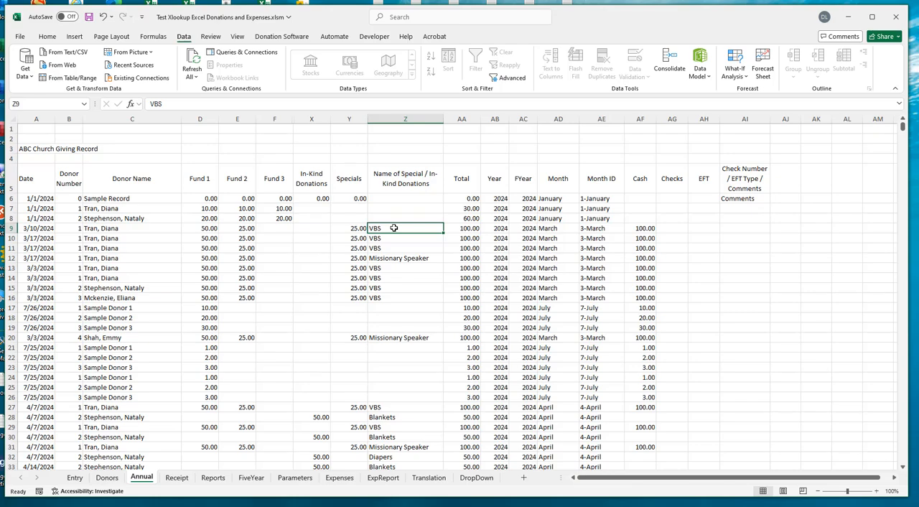
pyautogui.click(390, 258)
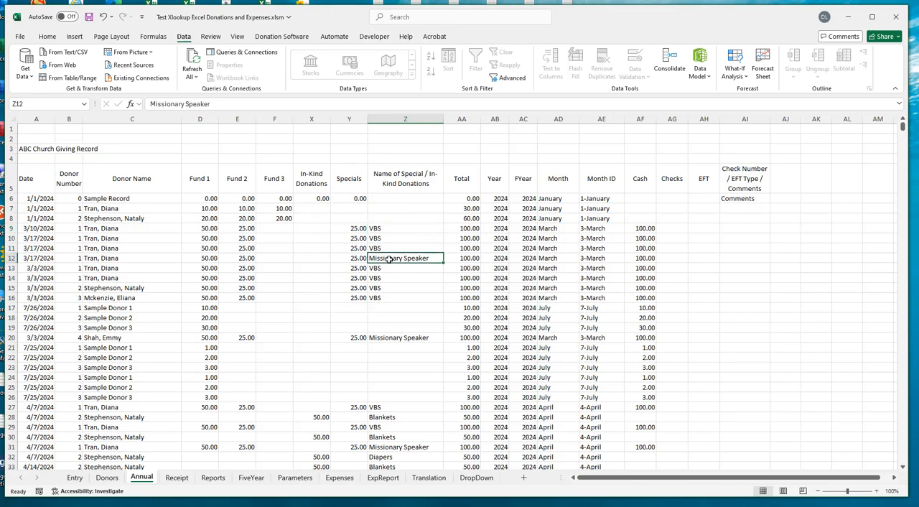
pyautogui.click(386, 416)
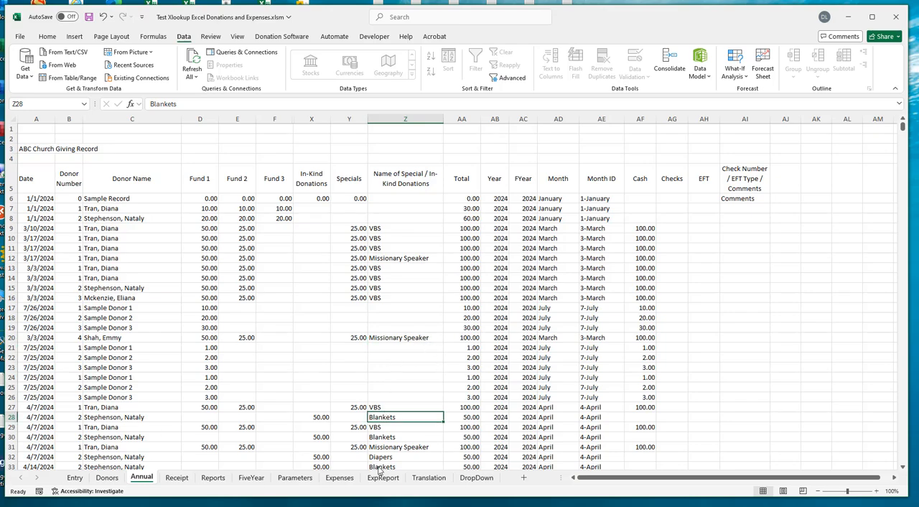
# - Examine the first two rows and the special names of the UNIQUE list on the DropDown sheet, and return to the Entry sheet
pyautogui.click(477, 477)
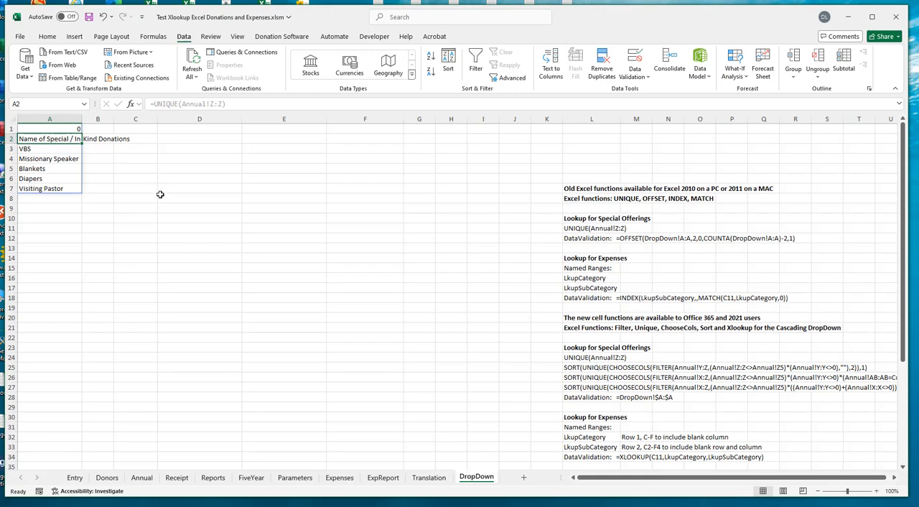
pyautogui.click(201, 168)
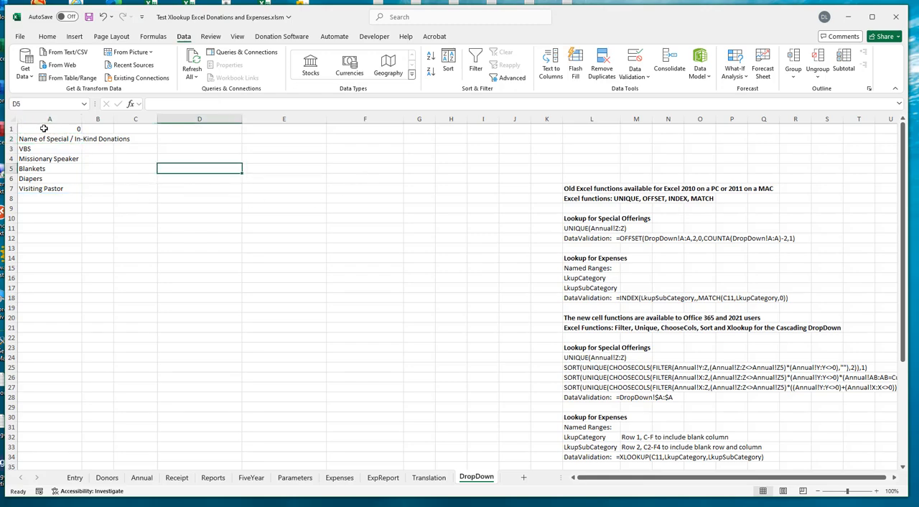
pyautogui.click(44, 128)
pyautogui.moveTo(43, 139); pyautogui.dragTo(44, 138)
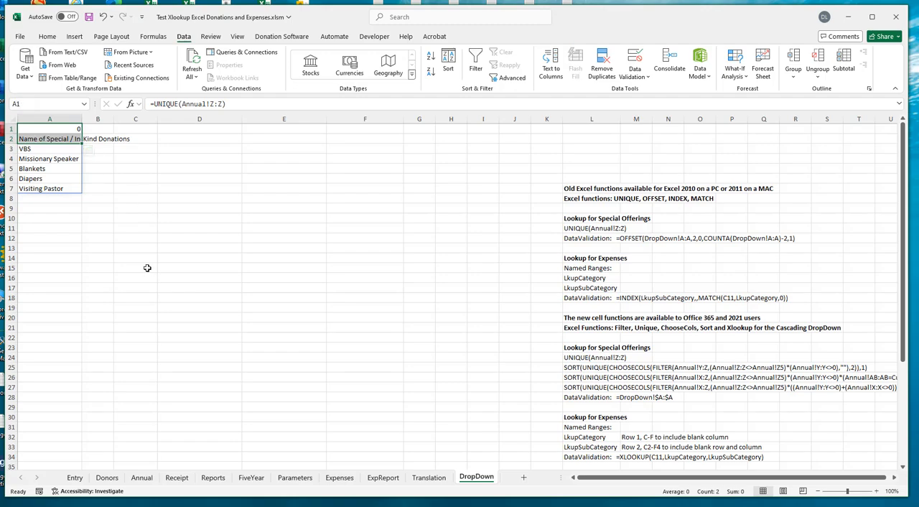
pyautogui.moveTo(46, 128); pyautogui.dragTo(43, 207)
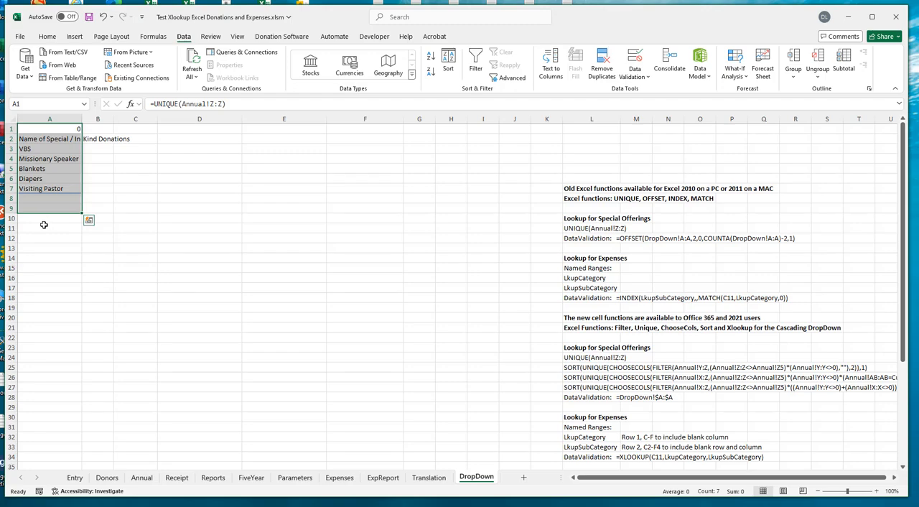
pyautogui.click(57, 129)
pyautogui.click(60, 137)
pyautogui.click(56, 148)
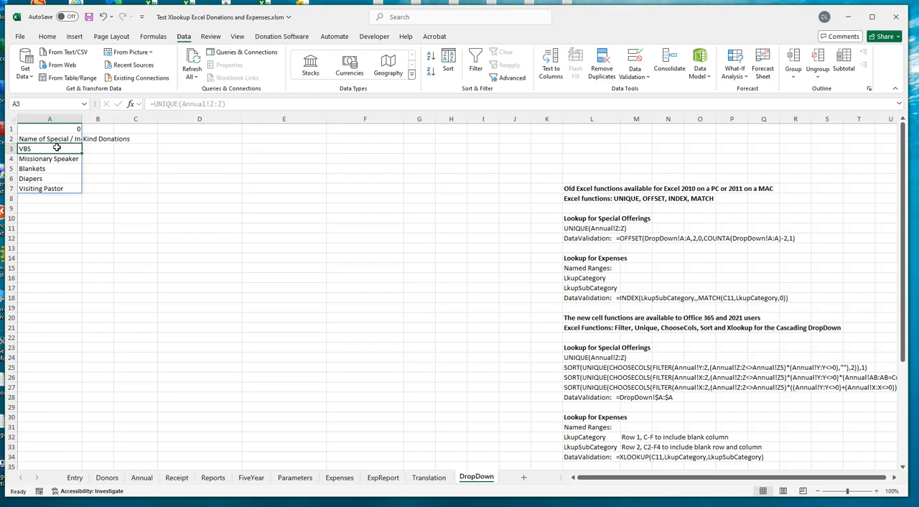
pyautogui.moveTo(56, 147); pyautogui.dragTo(50, 191)
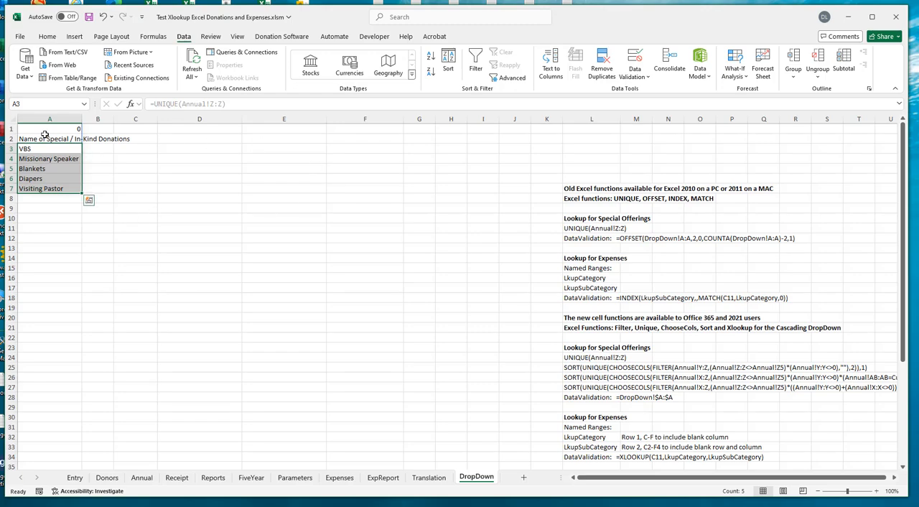
pyautogui.click(40, 130)
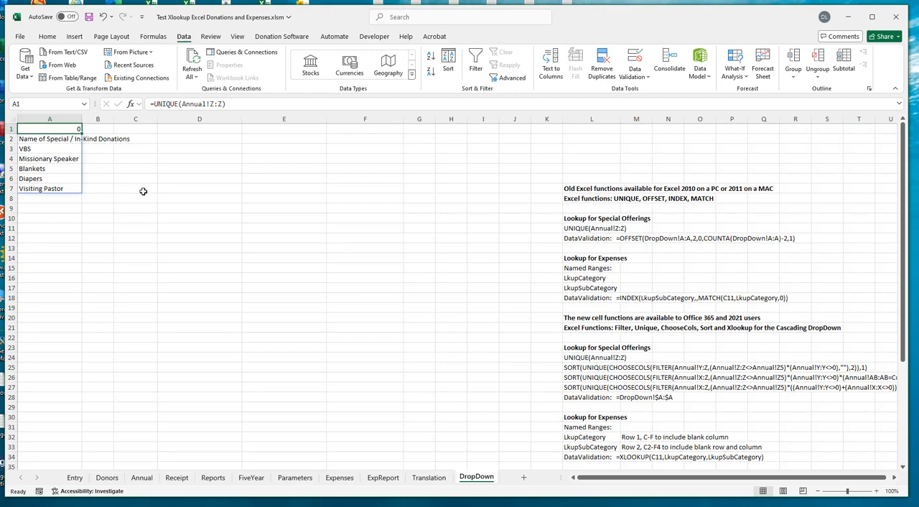
pyautogui.click(75, 477)
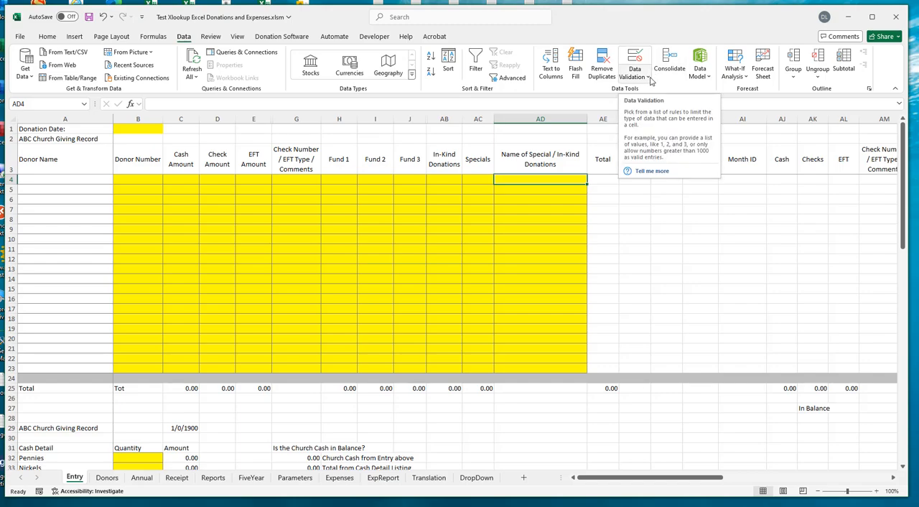
pyautogui.click(648, 76)
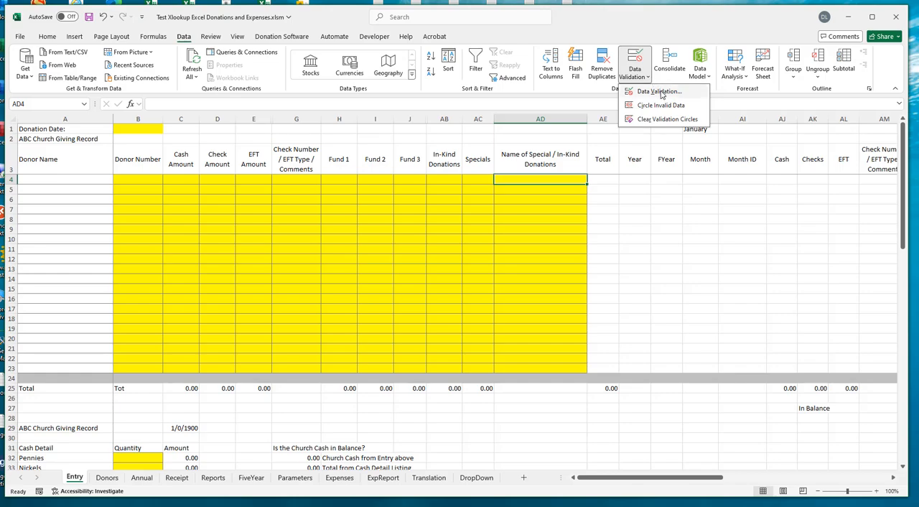
pyautogui.click(660, 92)
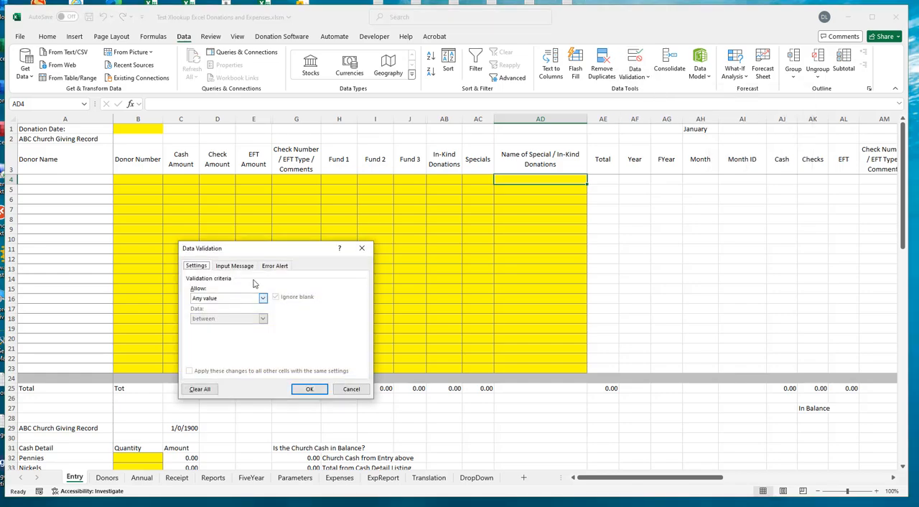
pyautogui.moveTo(268, 252); pyautogui.dragTo(535, 207)
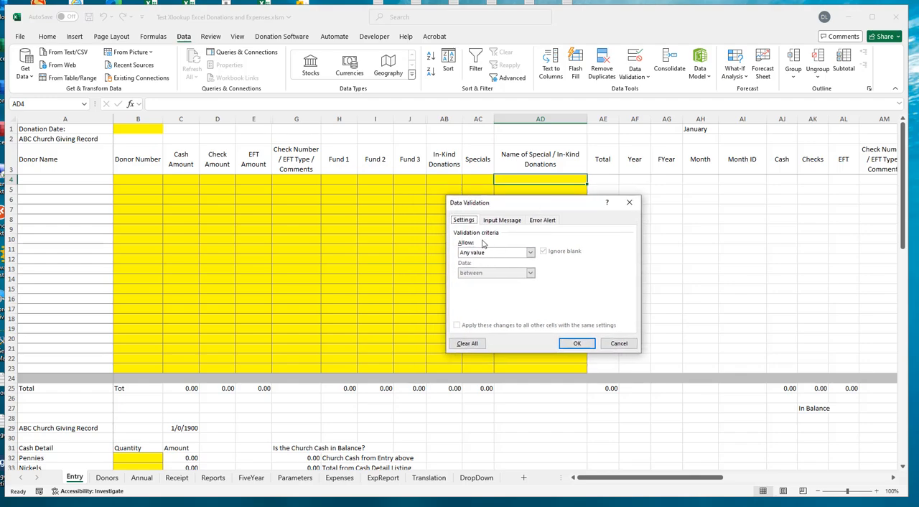
pyautogui.click(531, 253)
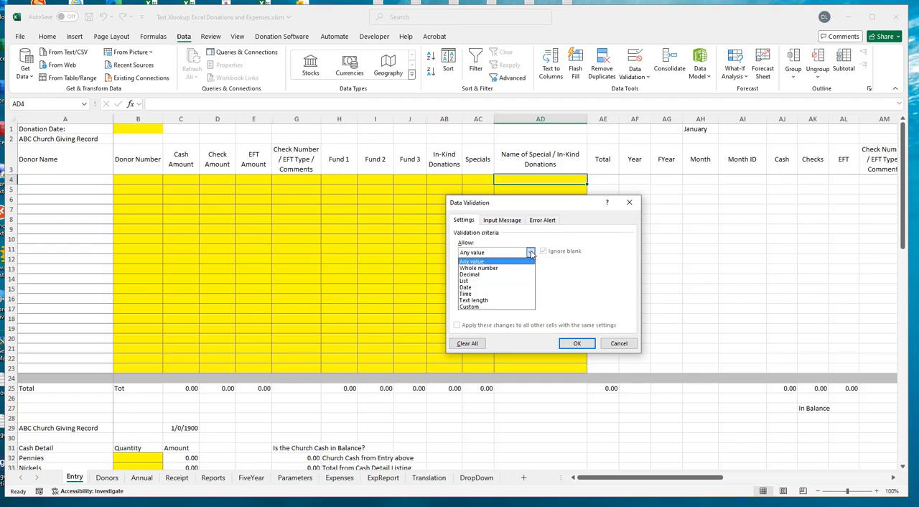
pyautogui.click(480, 282)
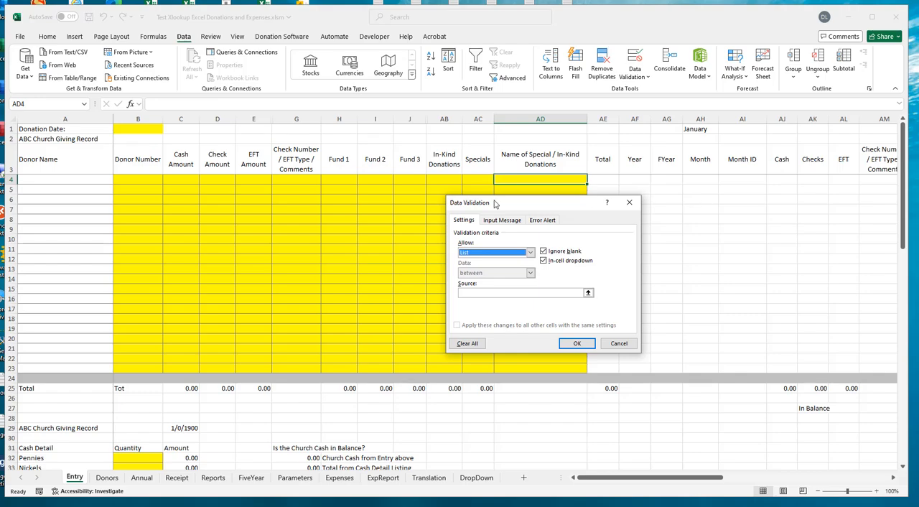
pyautogui.click(618, 343)
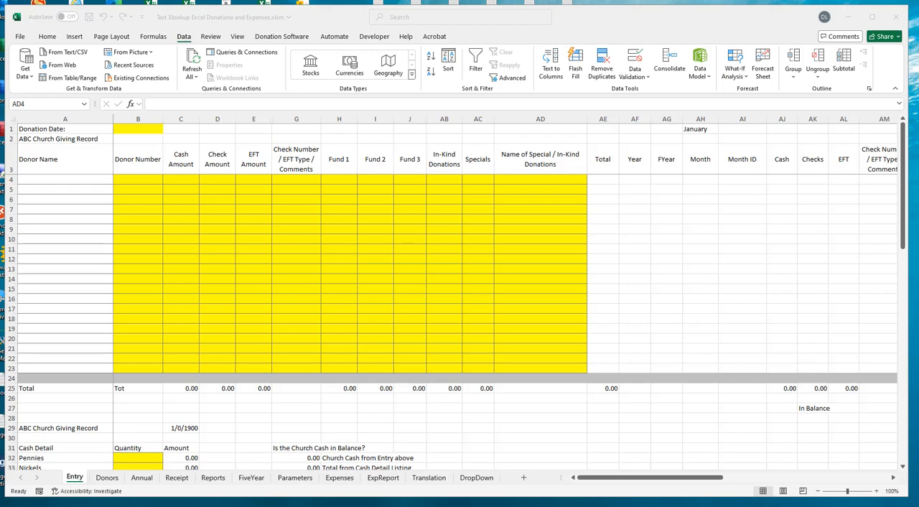
# - Give cell AD4 a List data validation with source =OFFSET(DropDown!A:A,2,0,COUNTA(DropDown!A:A)-2,1) and check its dropdown choices
pyautogui.click(539, 179)
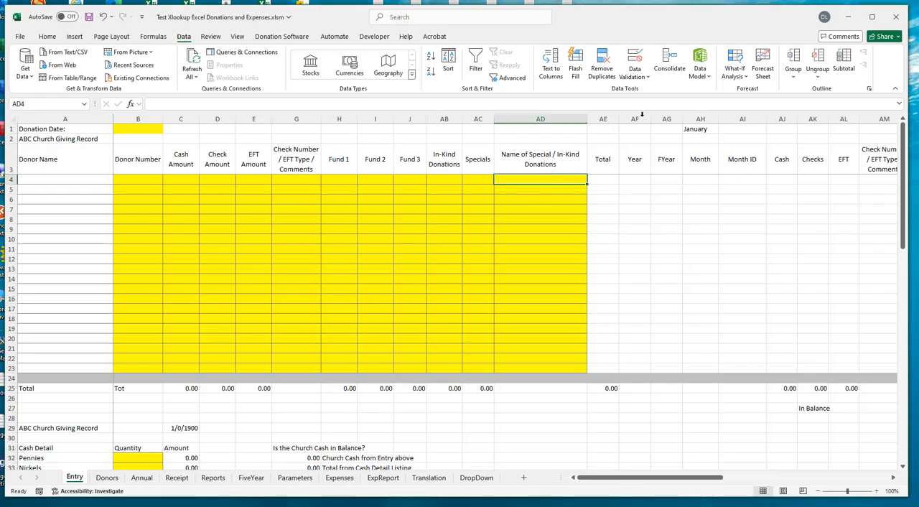
pyautogui.click(648, 77)
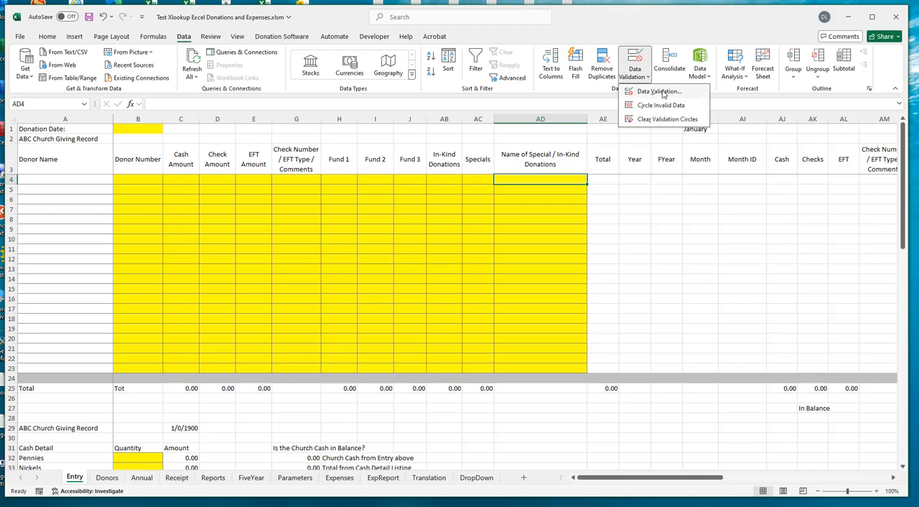
pyautogui.click(661, 92)
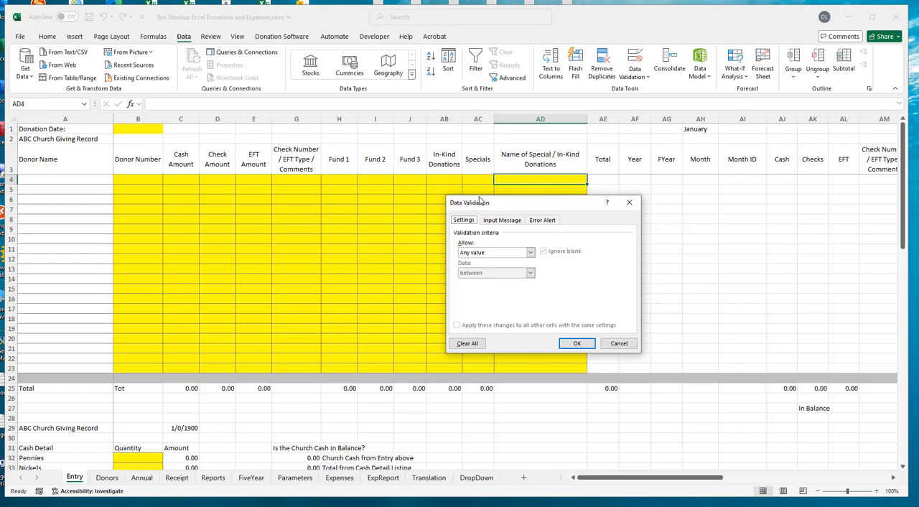
pyautogui.click(530, 253)
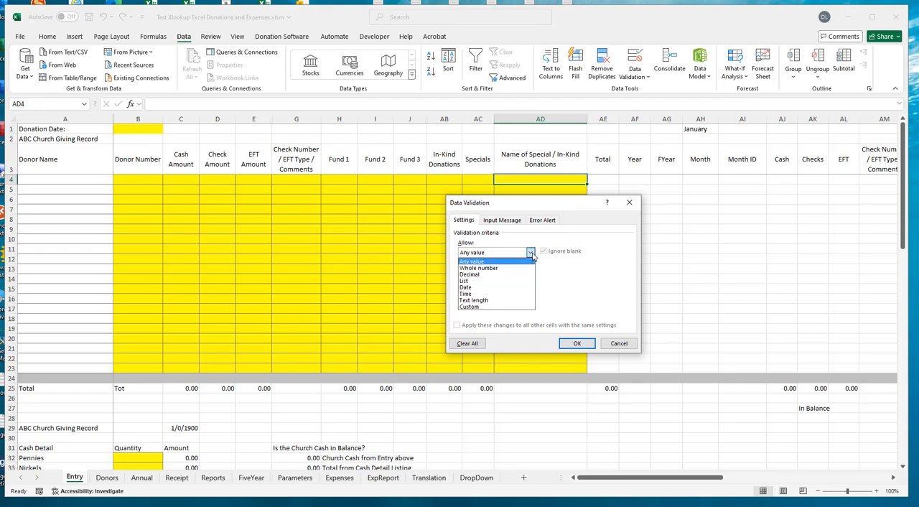
pyautogui.click(487, 280)
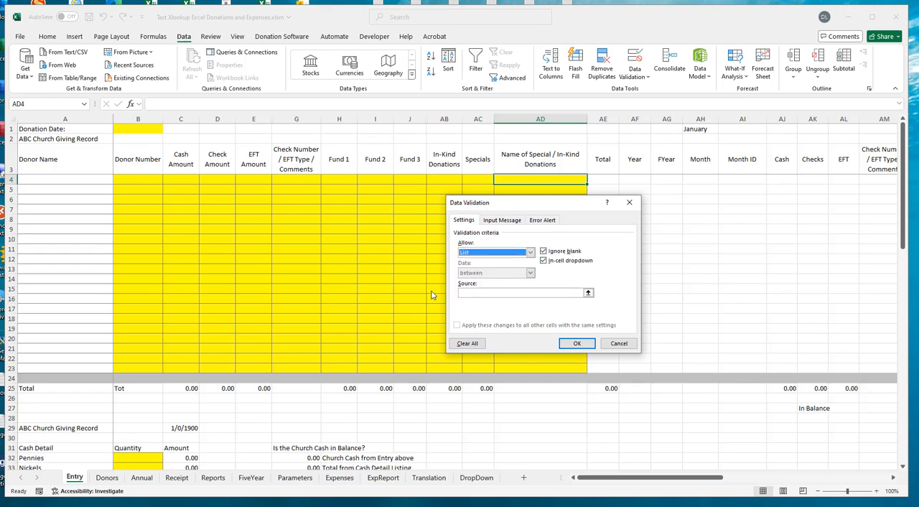
pyautogui.click(472, 293)
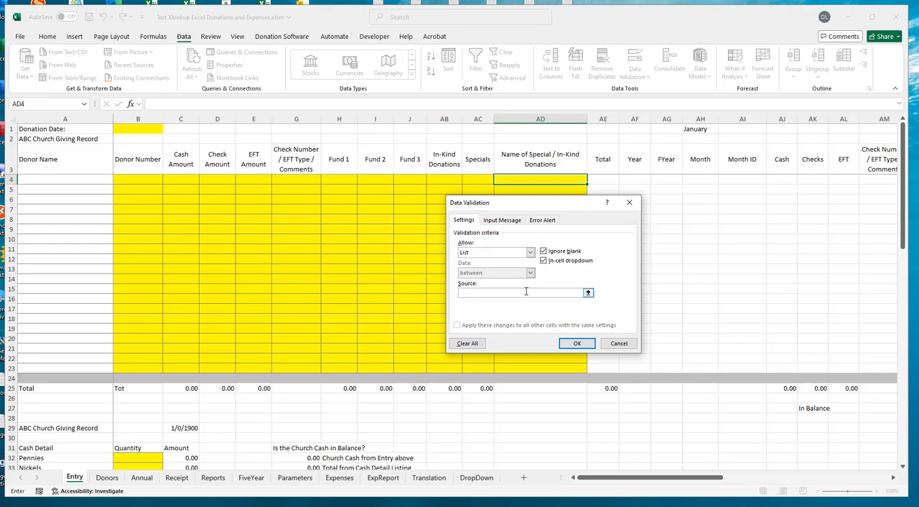
pyautogui.hotkey('ctrl', 'v')
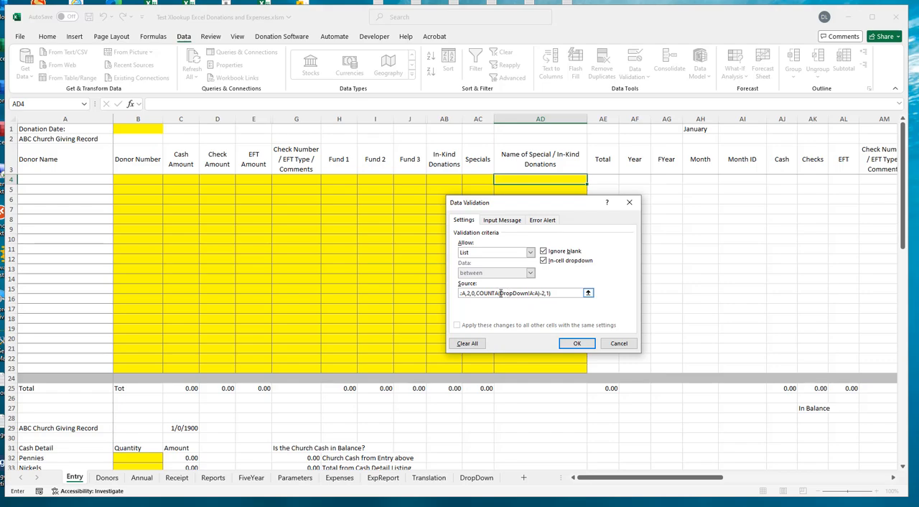
pyautogui.moveTo(502, 293); pyautogui.dragTo(423, 293)
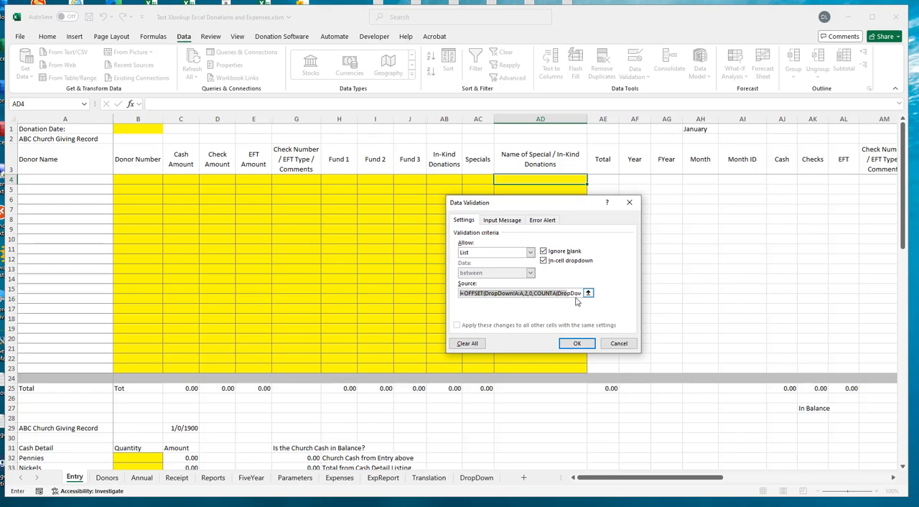
pyautogui.click(575, 343)
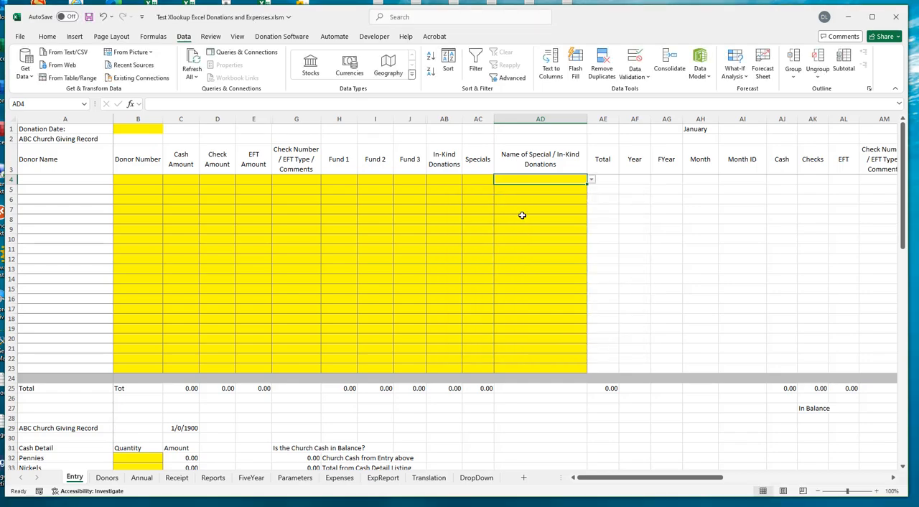
pyautogui.click(592, 180)
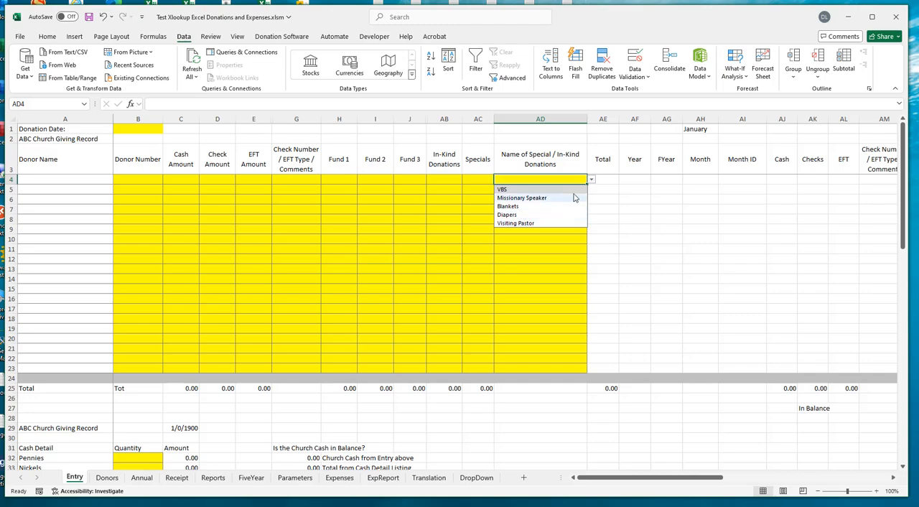
pyautogui.click(546, 179)
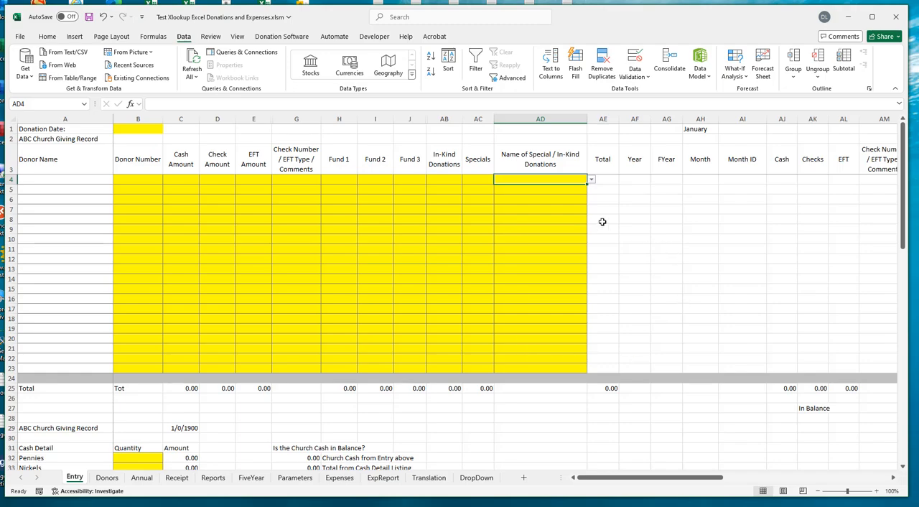
pyautogui.rightClick(535, 181)
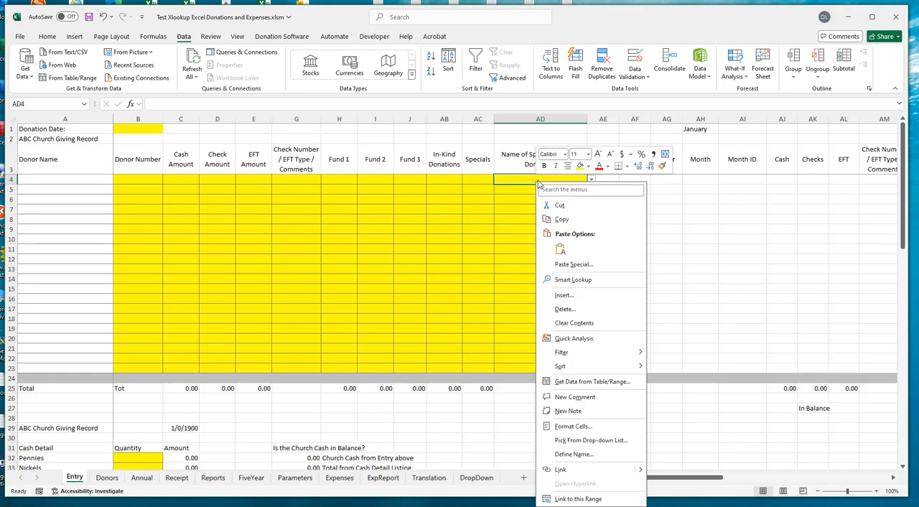
pyautogui.click(563, 222)
pyautogui.moveTo(518, 191); pyautogui.dragTo(518, 368)
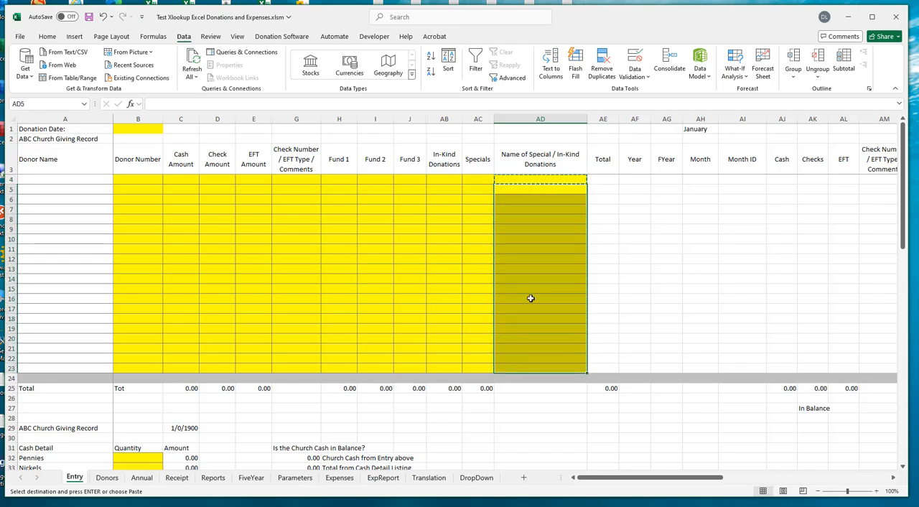
pyautogui.click(532, 180)
pyautogui.press('Escape')
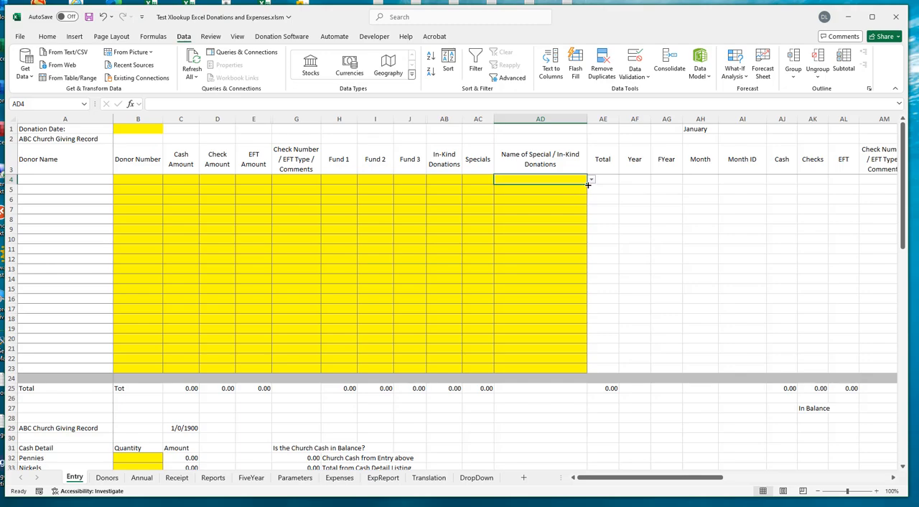
# - Fill AD4's list validation down through AD23 and check the dropdown choices in AD14 and AD21
pyautogui.moveTo(588, 185); pyautogui.dragTo(579, 370)
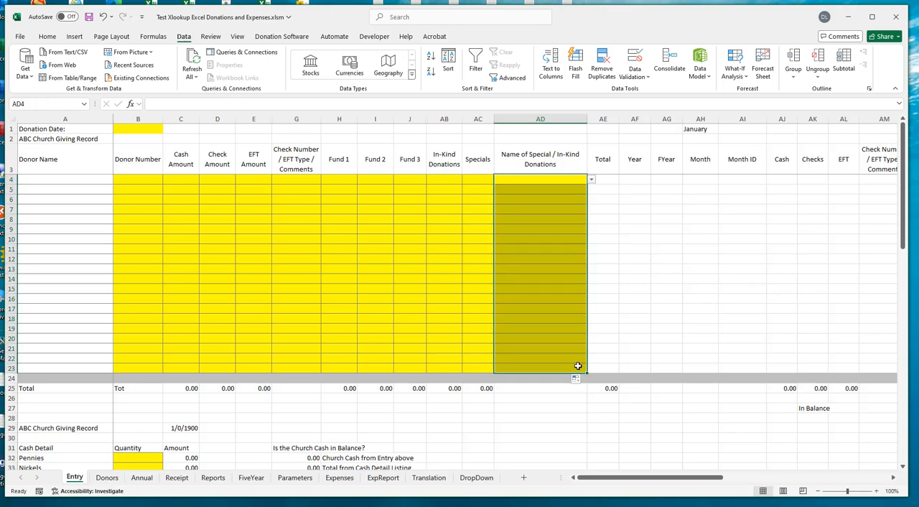
pyautogui.click(535, 228)
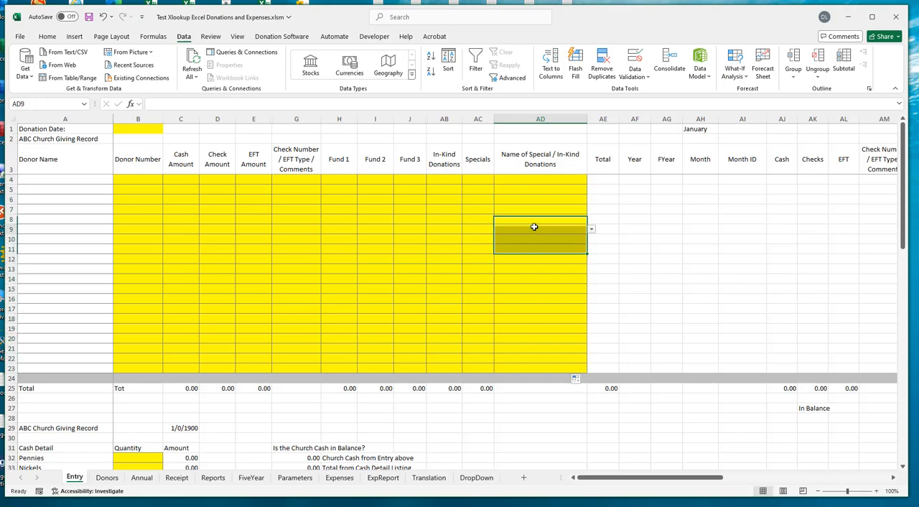
pyautogui.click(539, 280)
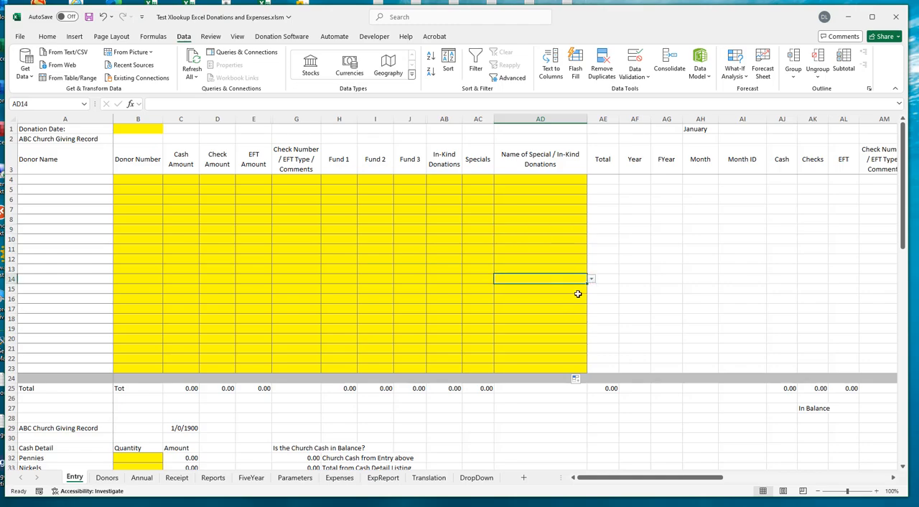
pyautogui.click(591, 281)
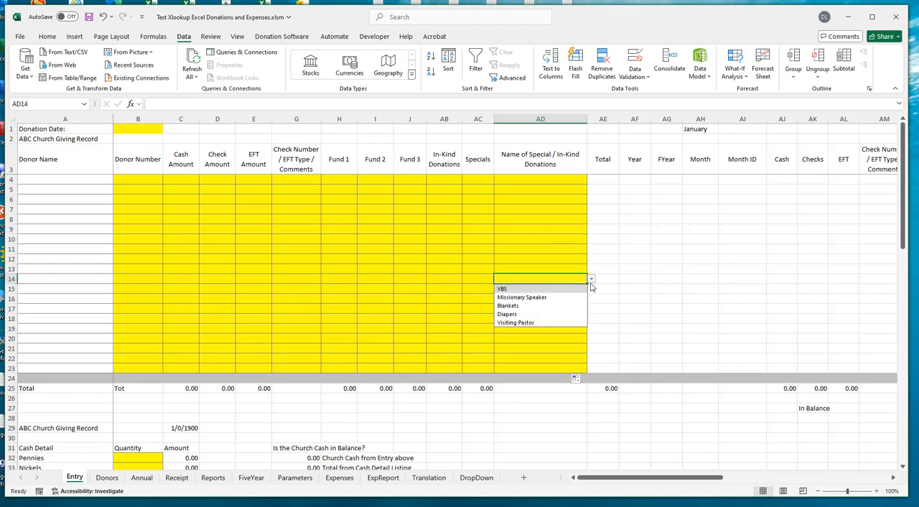
pyautogui.click(555, 280)
pyautogui.click(544, 347)
pyautogui.click(591, 349)
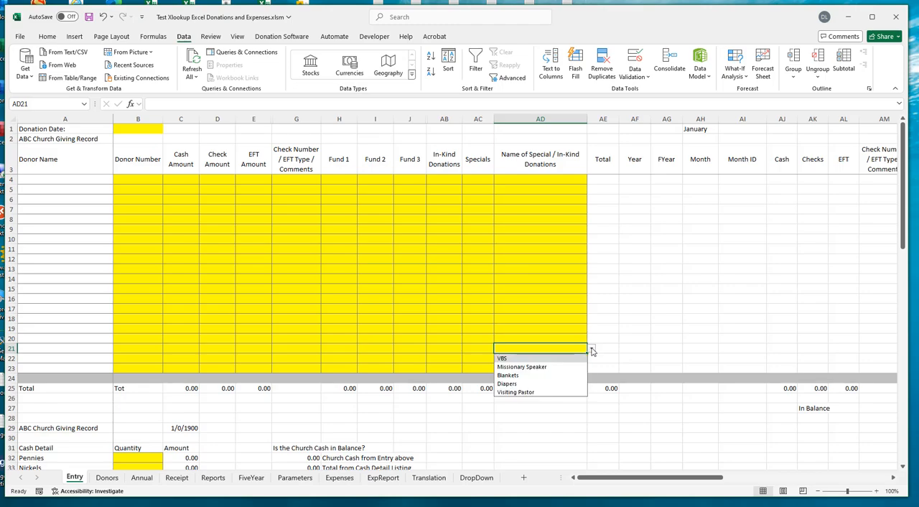
pyautogui.click(533, 349)
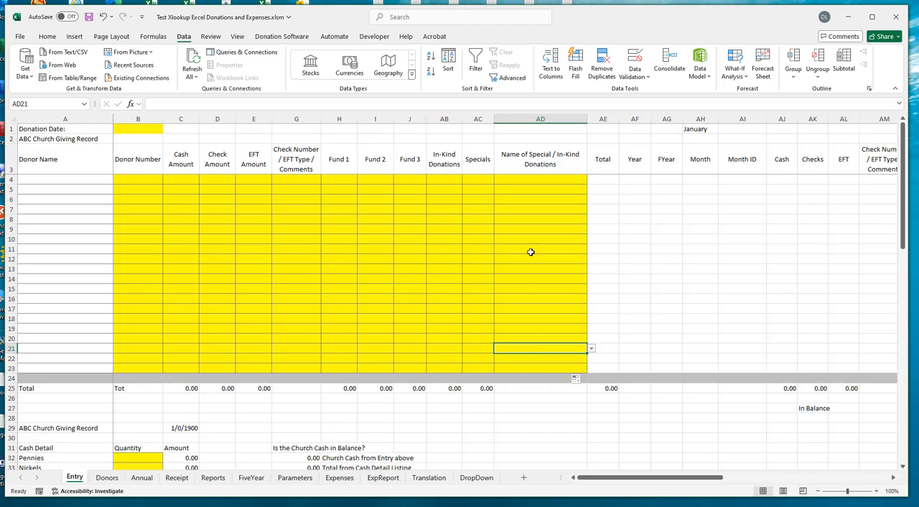
# - Save the workbook and turn off the error alert for invalid data in AD4's data validation
pyautogui.click(538, 179)
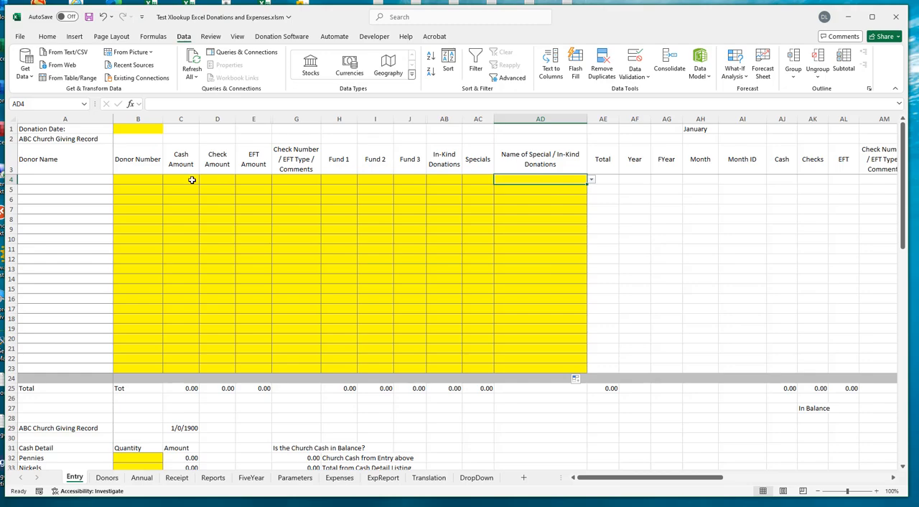
pyautogui.click(89, 18)
pyautogui.click(647, 79)
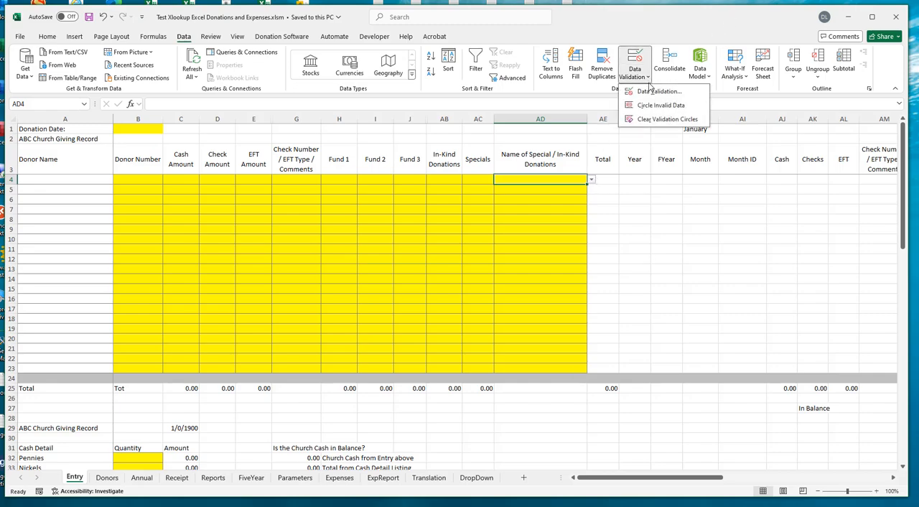
pyautogui.click(657, 91)
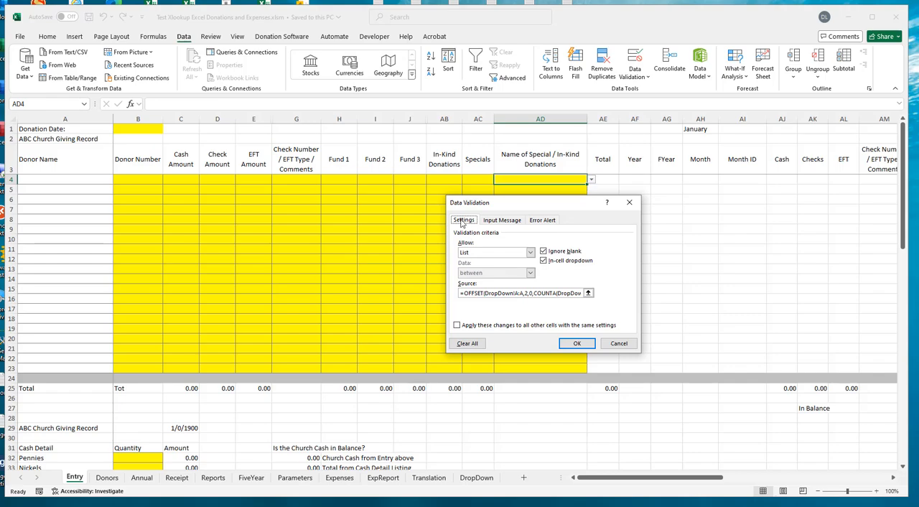
pyautogui.click(542, 221)
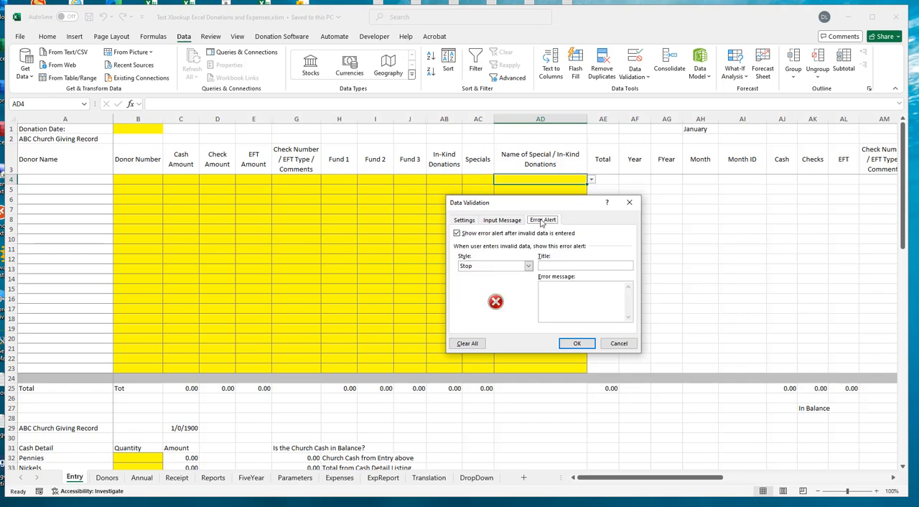
pyautogui.click(457, 234)
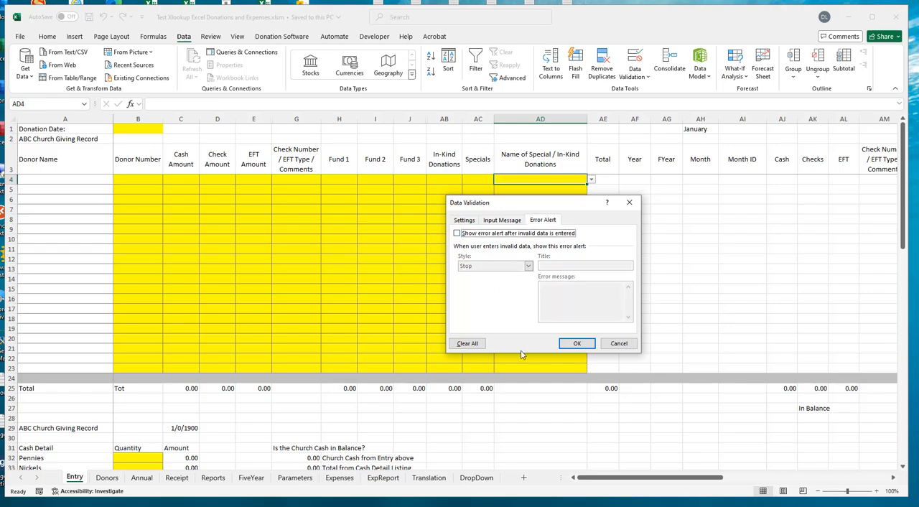
pyautogui.click(578, 345)
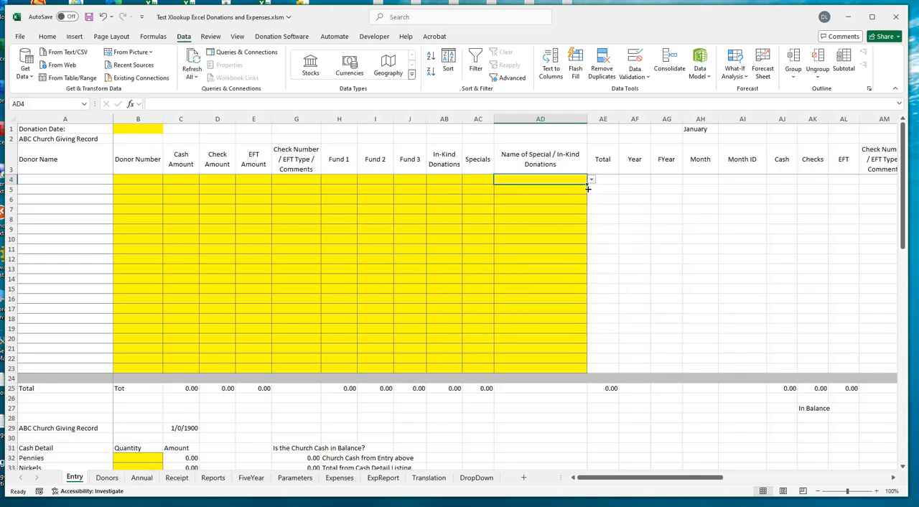
# - Fill AD4's validation down through AD23 and protect the Entry sheet without a password, keeping the default permissions
pyautogui.moveTo(587, 188); pyautogui.dragTo(577, 372)
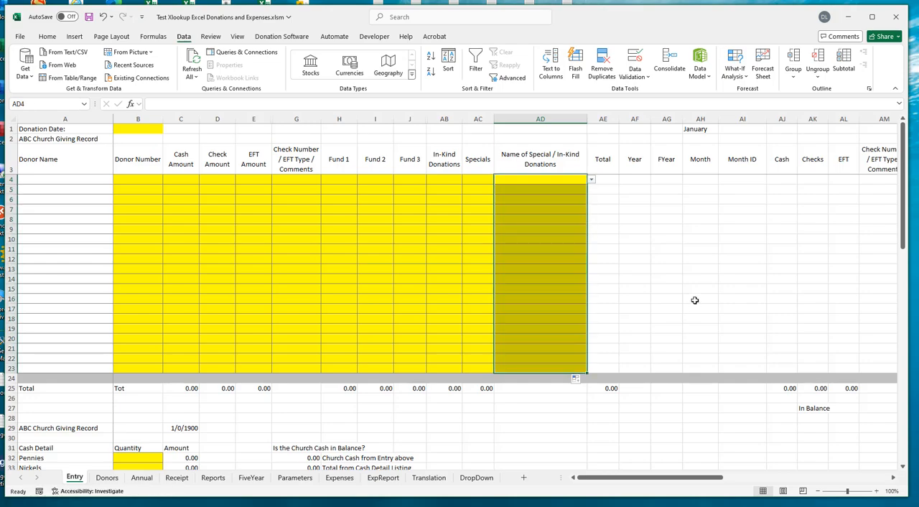
pyautogui.click(532, 183)
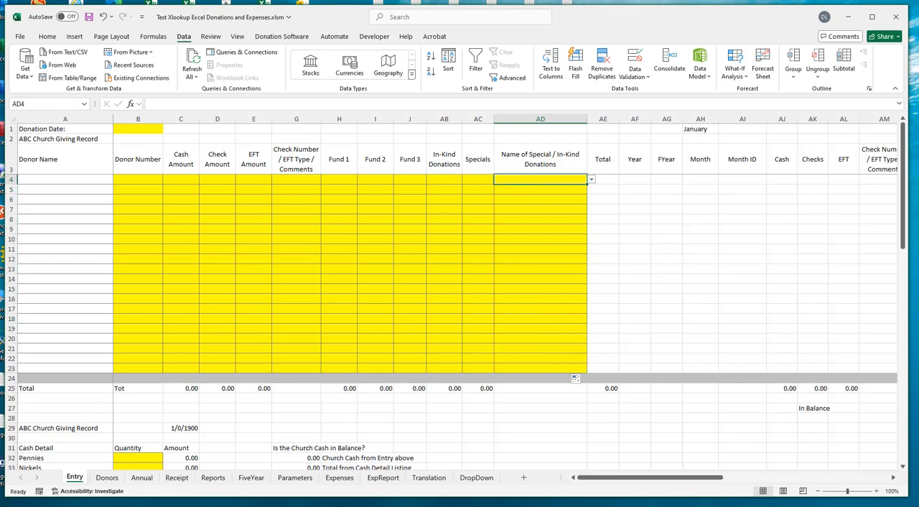
pyautogui.rightClick(76, 480)
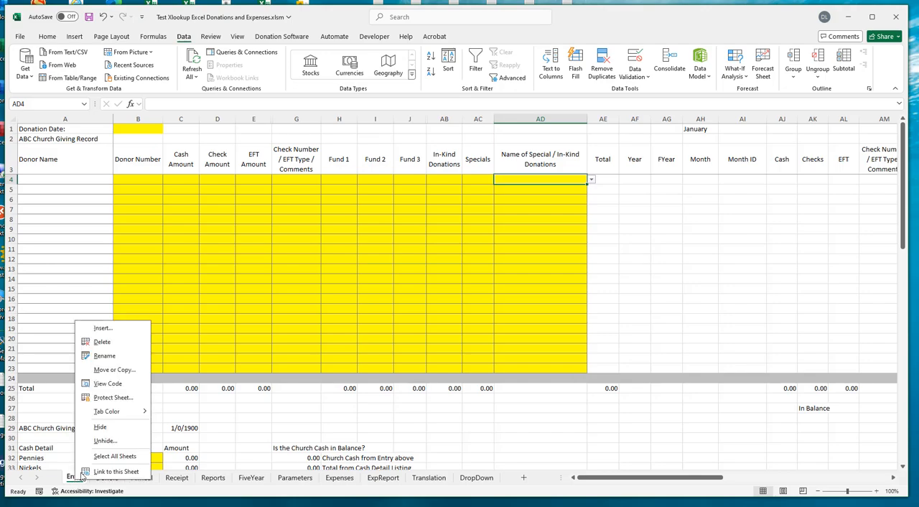
pyautogui.click(103, 399)
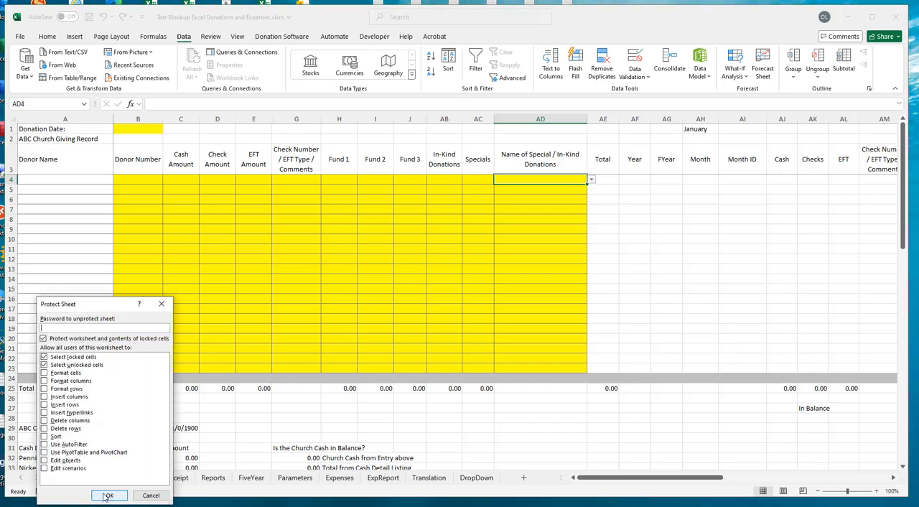
pyautogui.click(107, 495)
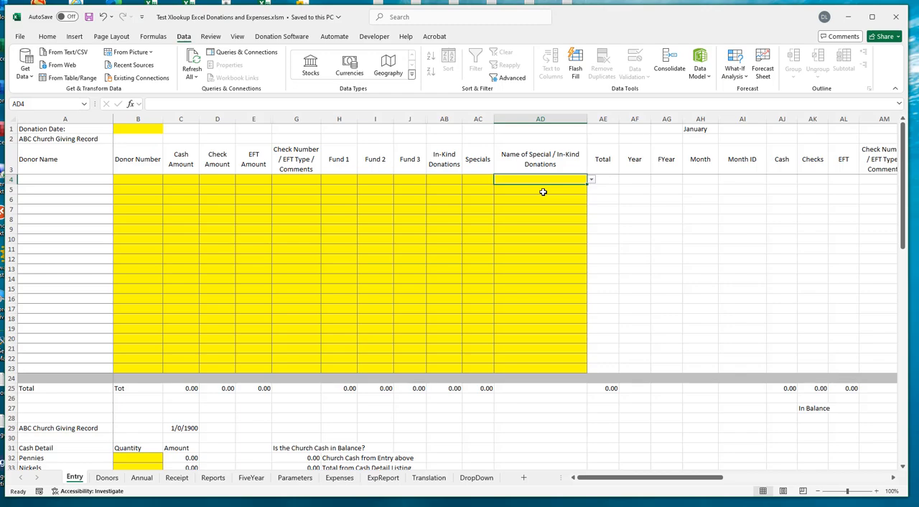
# - Set the donation date to 12/1/2024 and enter donor number 1 in row 4
pyautogui.click(136, 129)
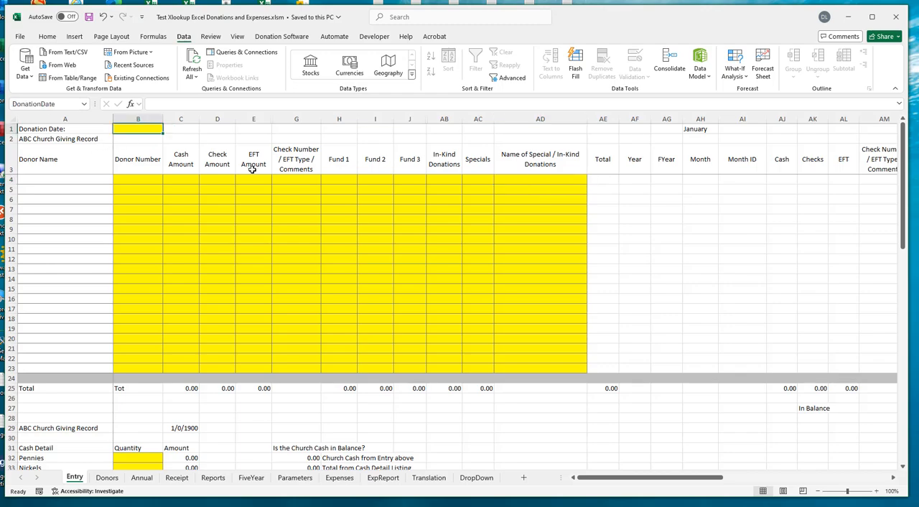
pyautogui.write('12/1/24')
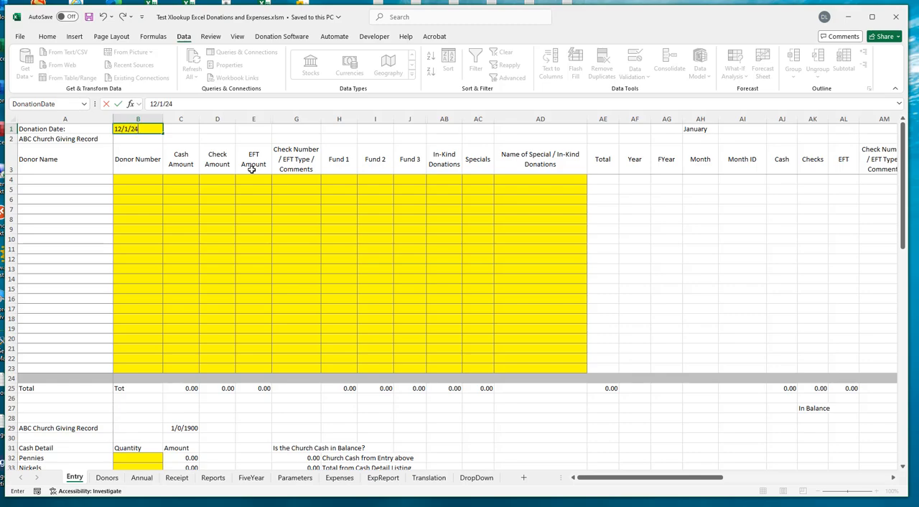
pyautogui.press('Return')
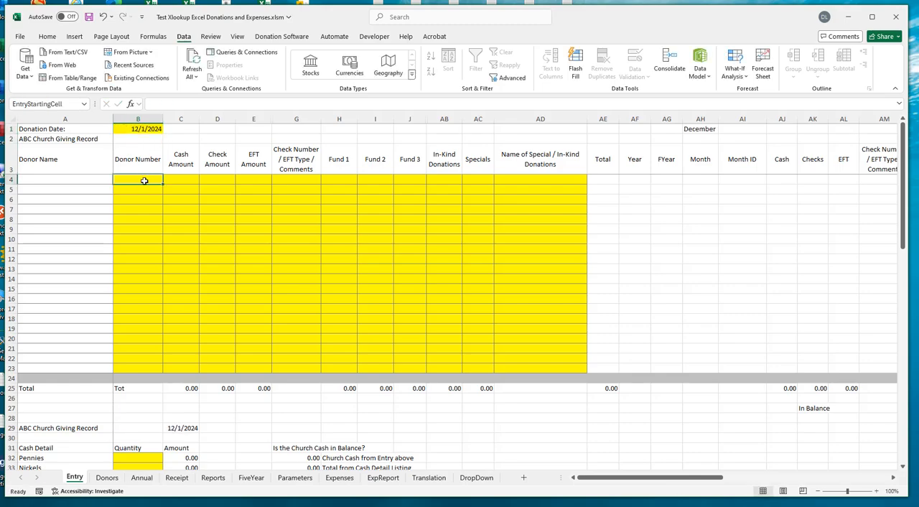
pyautogui.write('1')
pyautogui.press('Tab')
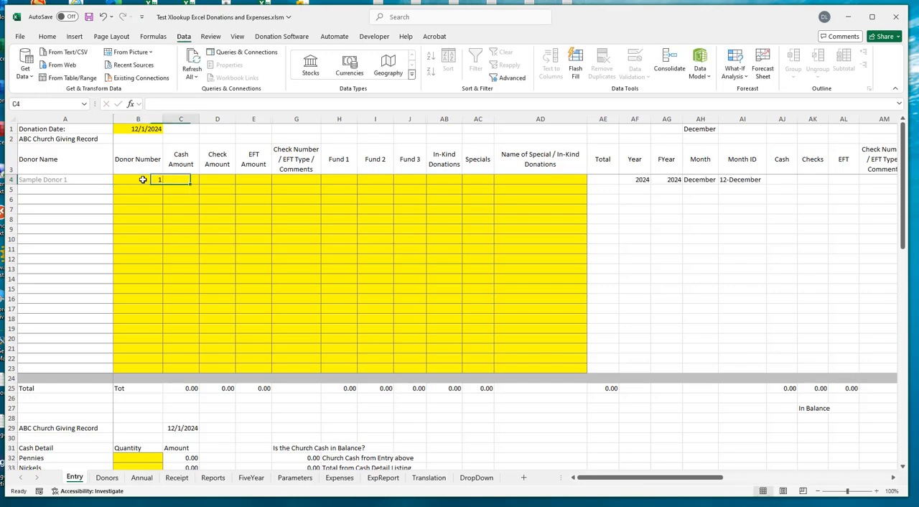
pyautogui.press('Tab')
pyautogui.hotkey('shift', 'Tab')
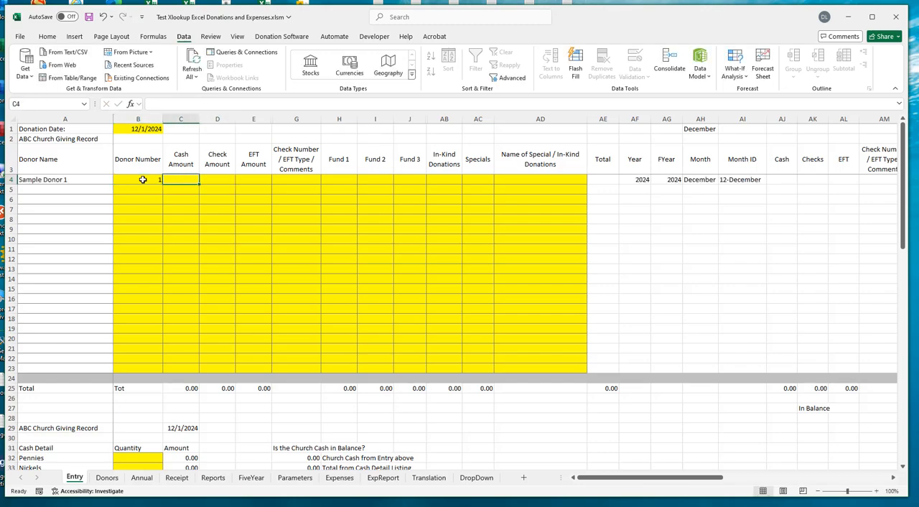
# - Enter 100 as the cash amount and 100 as the specials amount in row 4
pyautogui.write('100')
pyautogui.press('Tab')
pyautogui.press('Tab')
pyautogui.press('Tab')
pyautogui.press('Tab')
pyautogui.press('Tab')
pyautogui.press('Tab')
pyautogui.press('Tab')
pyautogui.press('Tab')
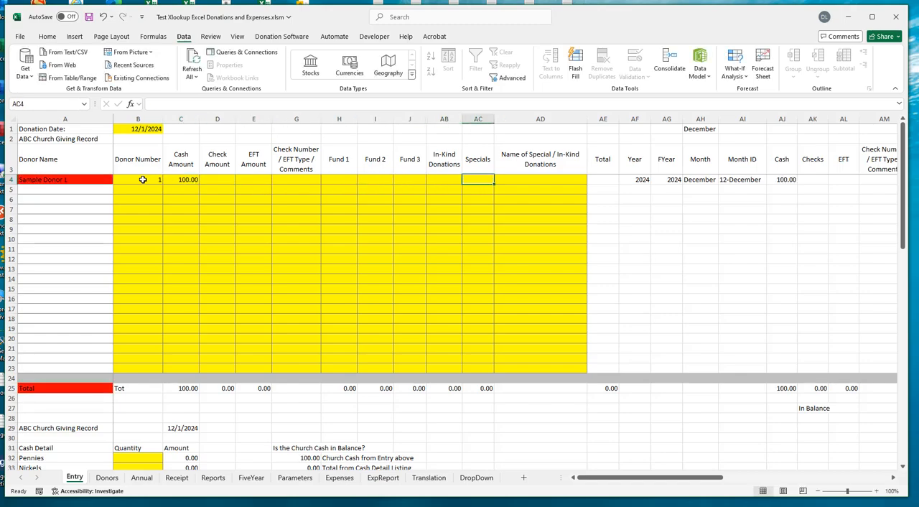
pyautogui.write('100')
pyautogui.press('Tab')
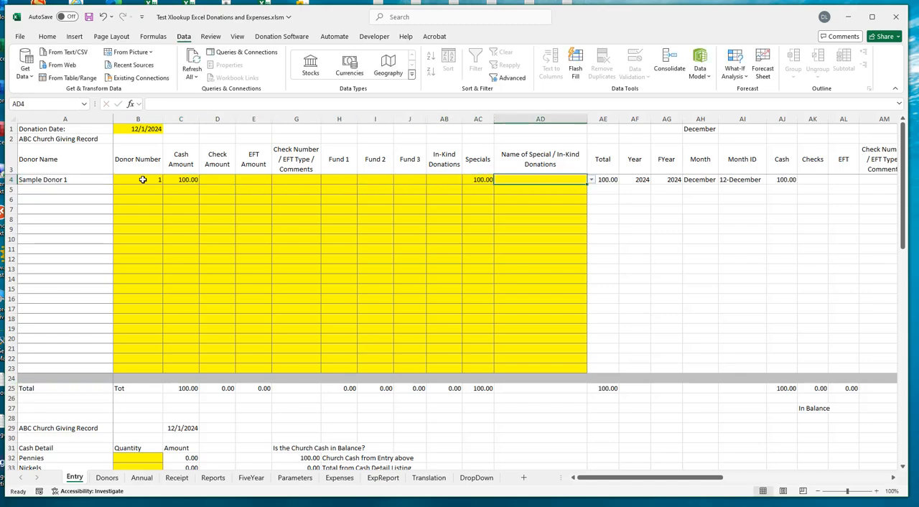
# - Check the dropdown choices in AD4 and enter the unlisted special name Operation Christmas Child there
pyautogui.click(592, 180)
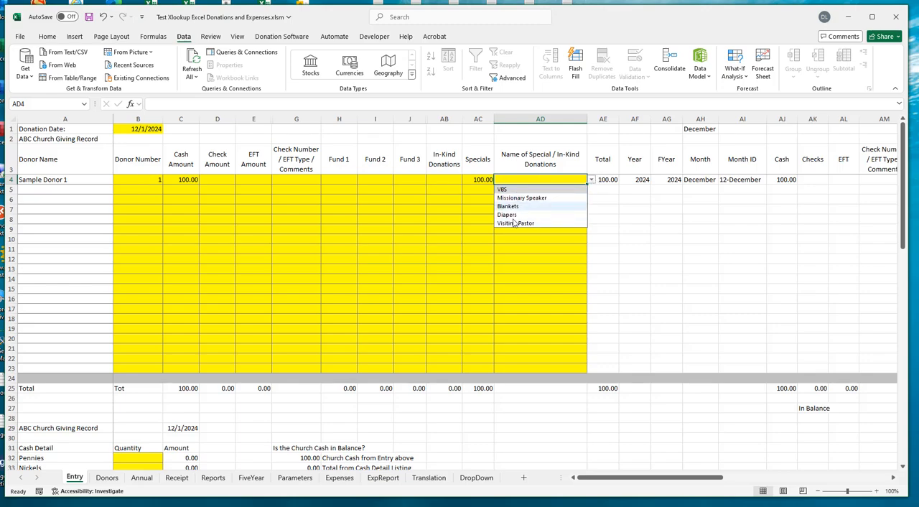
pyautogui.click(511, 180)
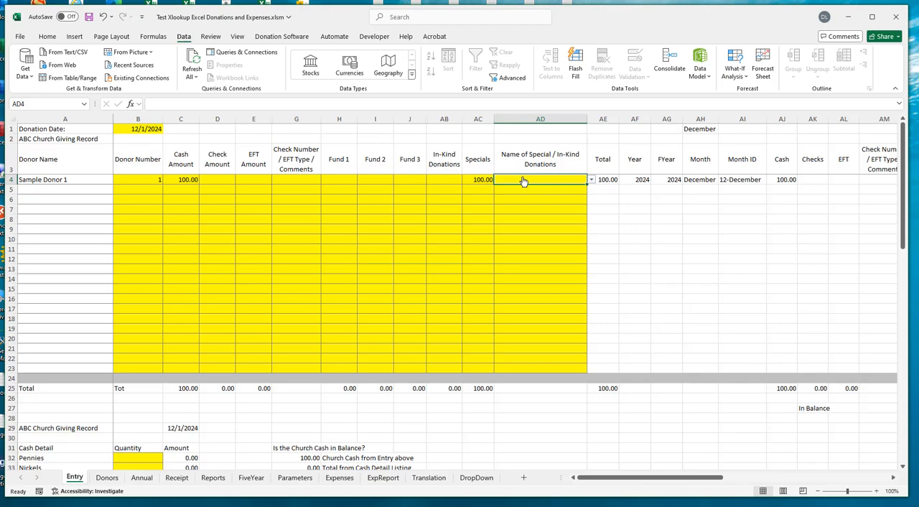
pyautogui.write('Operation')
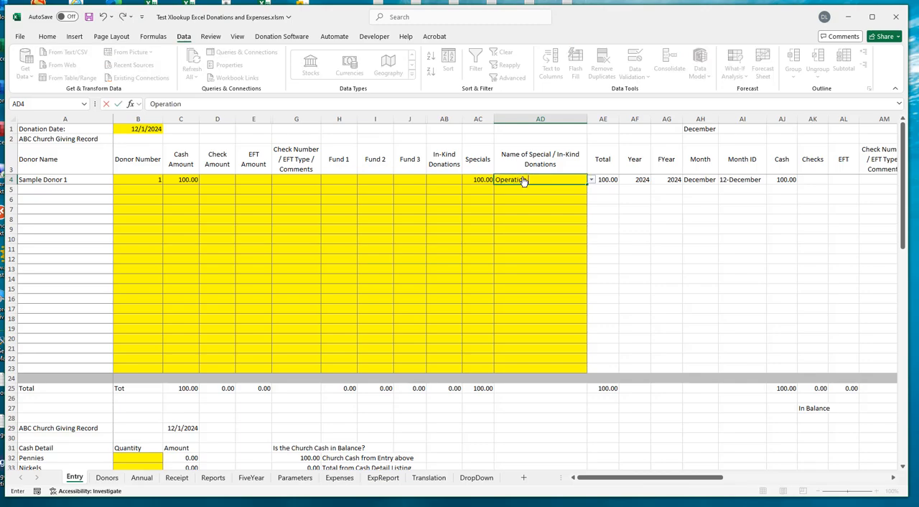
pyautogui.write(' Christmas Child')
pyautogui.click(528, 203)
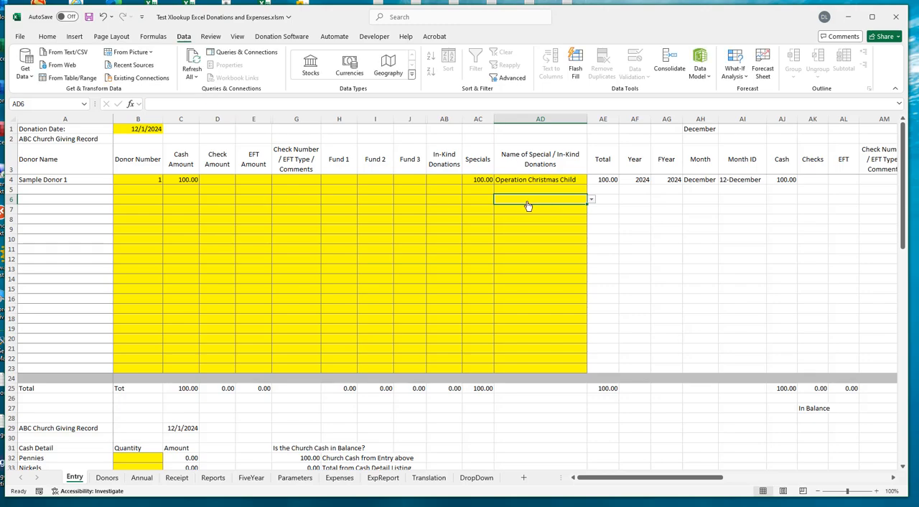
# - Try the partial entry "oper" in AD5, clear it and check the cell's dropdown choices
pyautogui.click(529, 189)
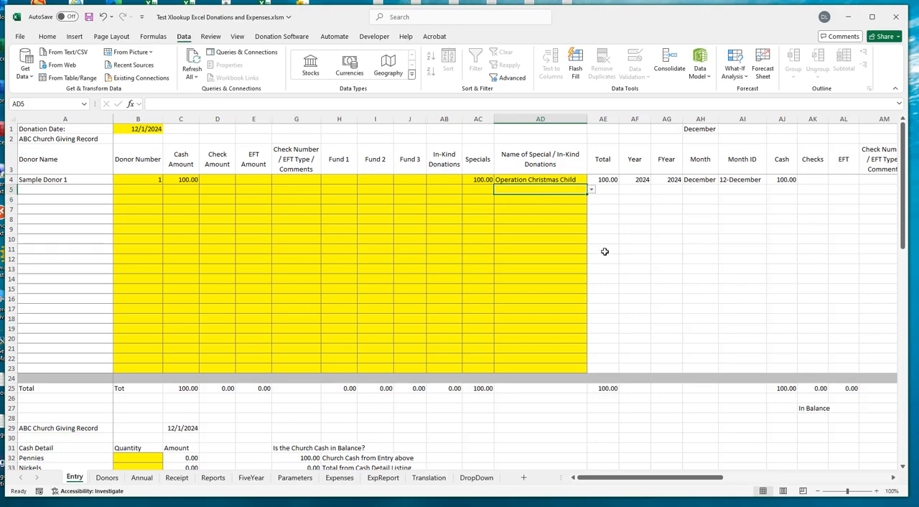
pyautogui.write('oper')
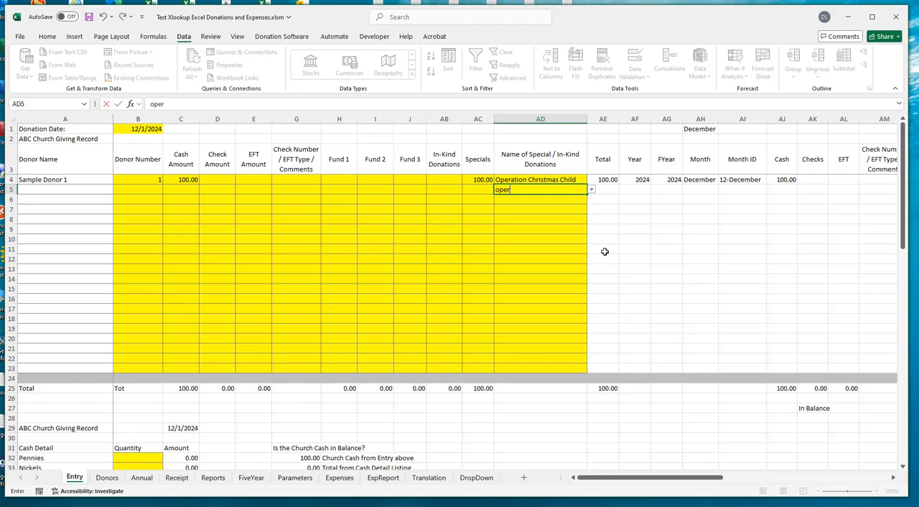
pyautogui.press('BackSpace')
pyautogui.press('BackSpace')
pyautogui.hotkey('alt', 'Down')
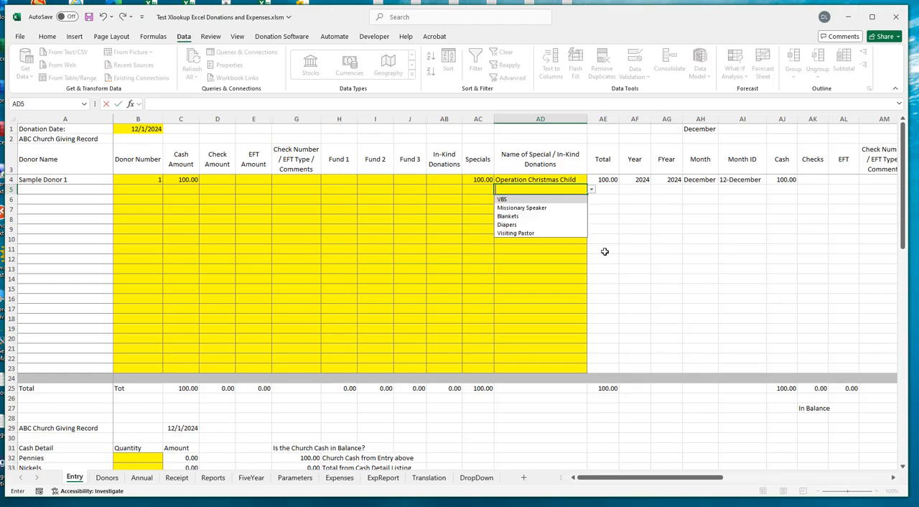
# - Try the VBS choice from the specials dropdown in AD5, and clear the cell again
pyautogui.click(518, 199)
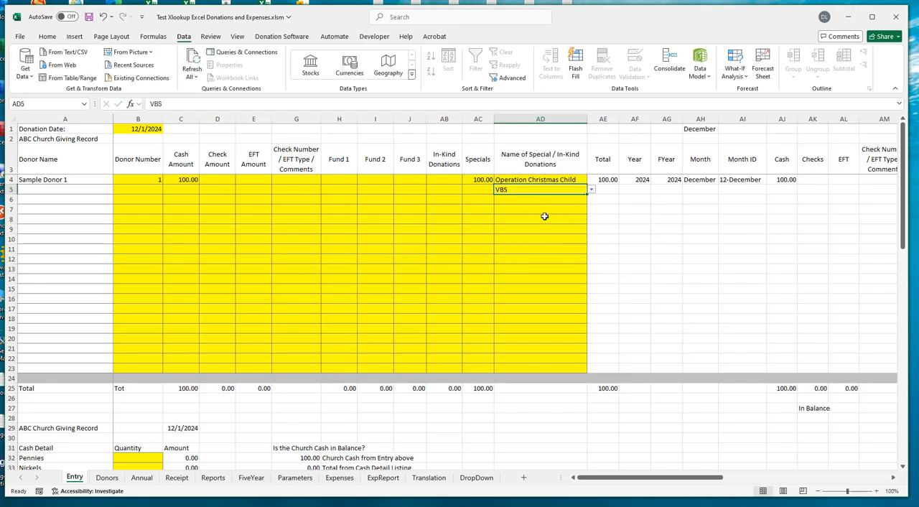
pyautogui.press('Delete')
pyautogui.click(534, 239)
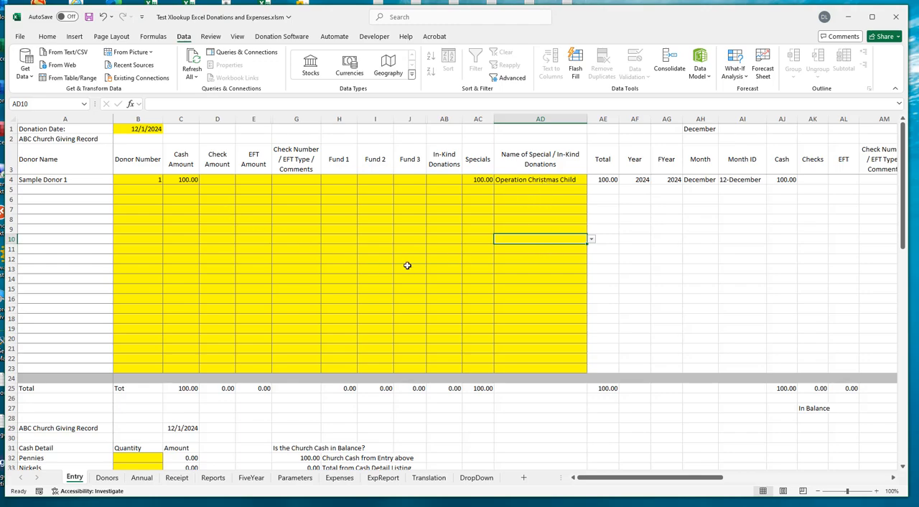
# - Run the Entry Is Complete routine for the donation entry, declining to print the donation information
pyautogui.click(283, 37)
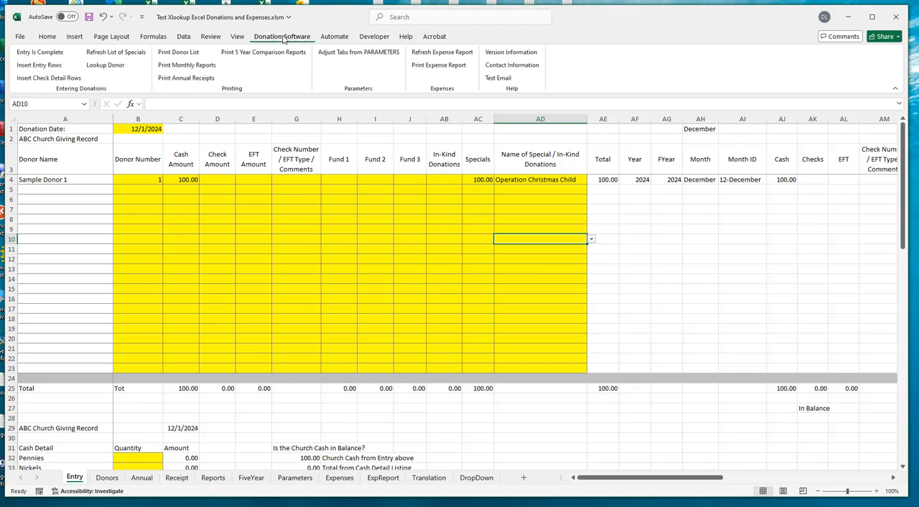
pyautogui.click(30, 55)
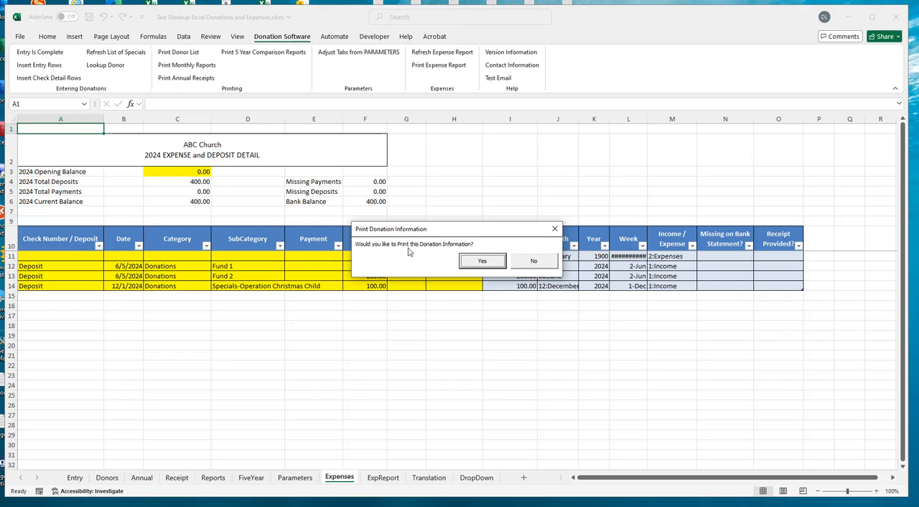
pyautogui.click(533, 262)
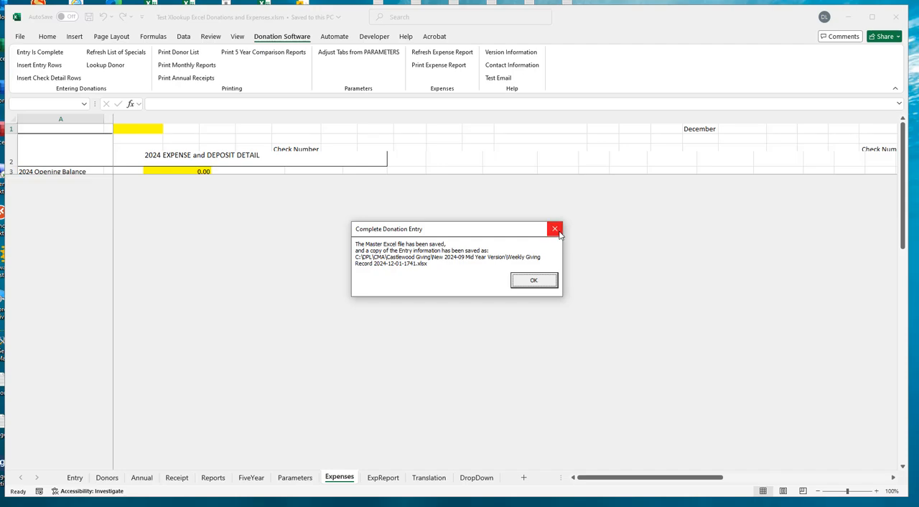
pyautogui.click(535, 281)
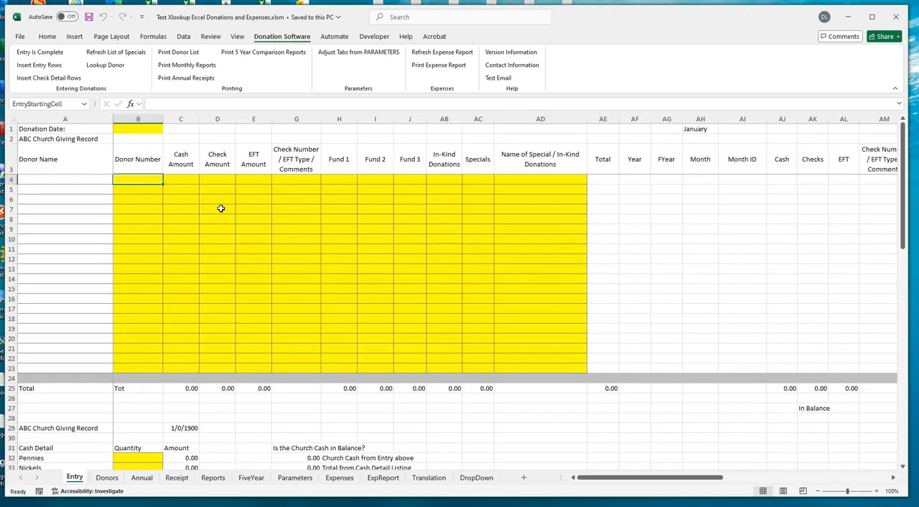
# - Check the specials dropdown choices in AD4 of the cleared Entry sheet without picking one
pyautogui.click(547, 181)
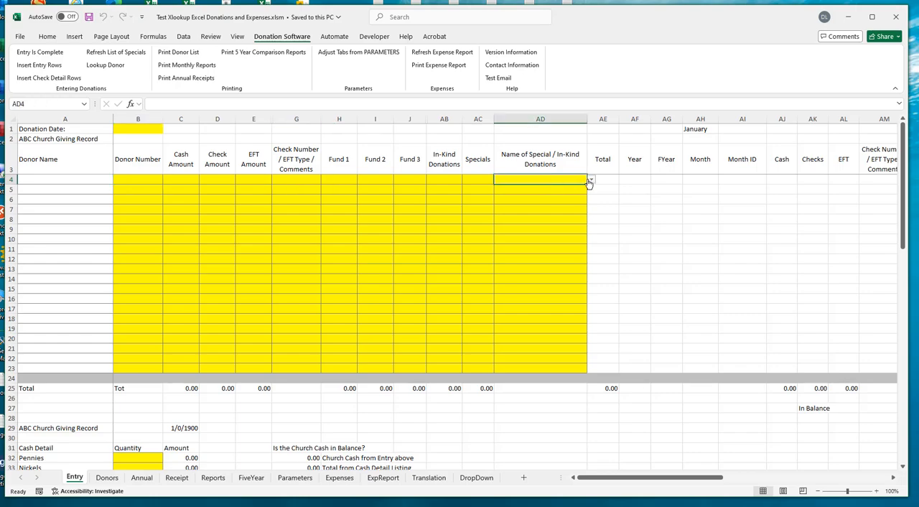
pyautogui.click(591, 182)
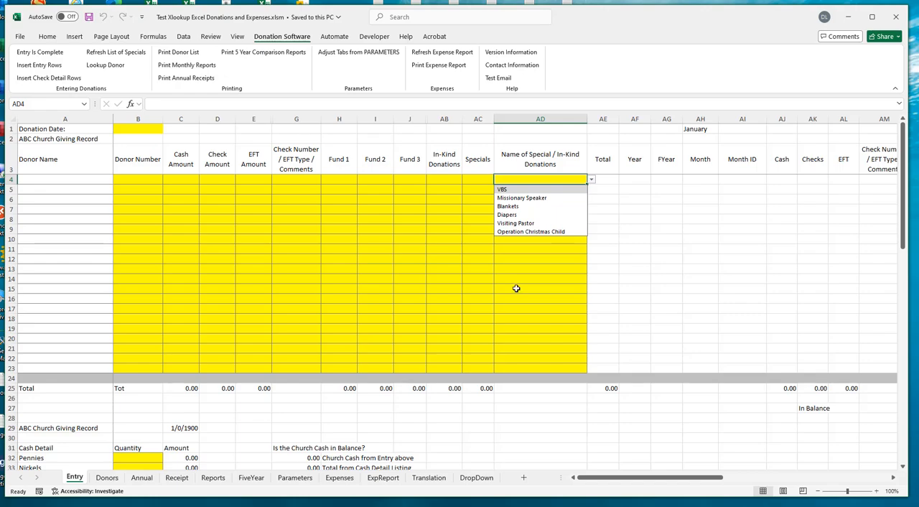
pyautogui.click(522, 250)
pyautogui.click(533, 240)
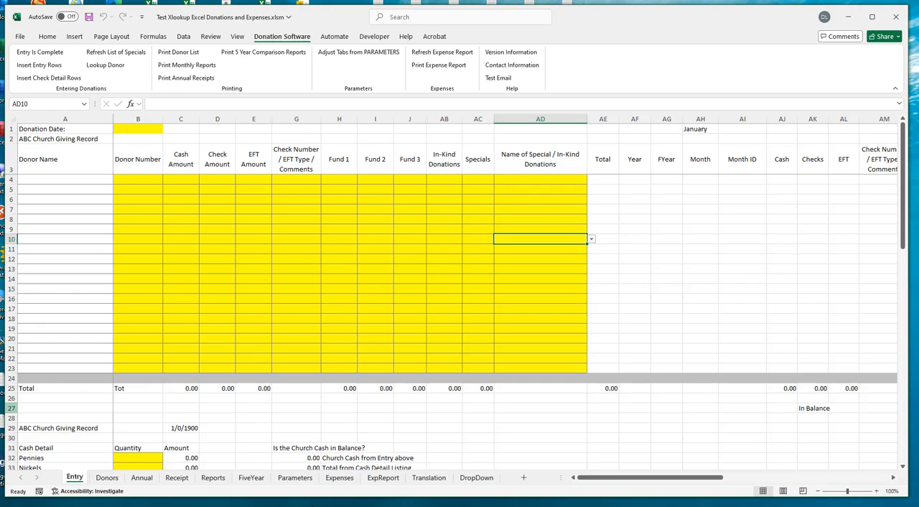
# - Paste the copied categories Utilities, Office Supplies, Christian Education and Salaries as values into C1:F1 of the DropDown sheet
pyautogui.click(337, 478)
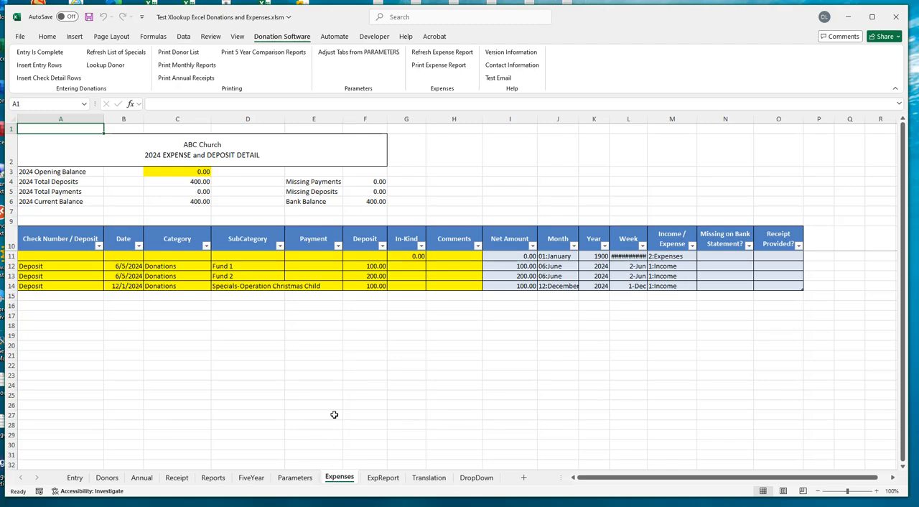
pyautogui.click(191, 255)
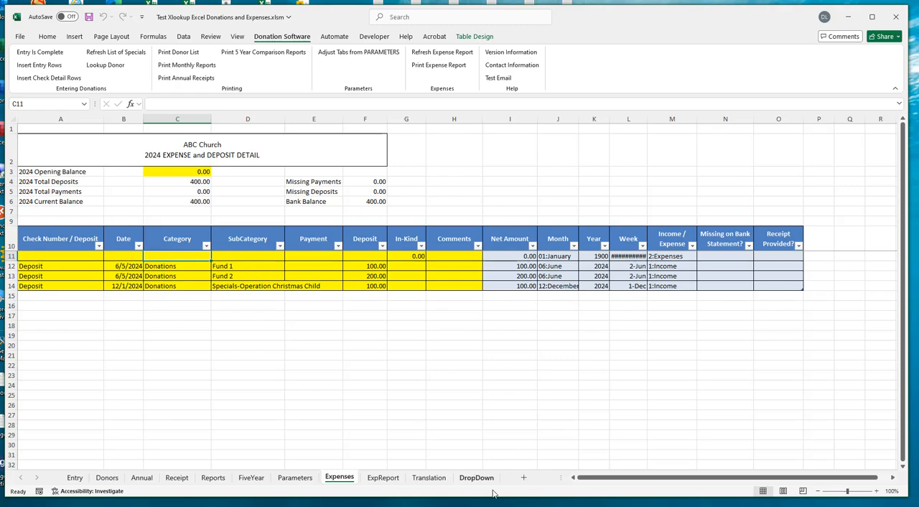
pyautogui.click(475, 478)
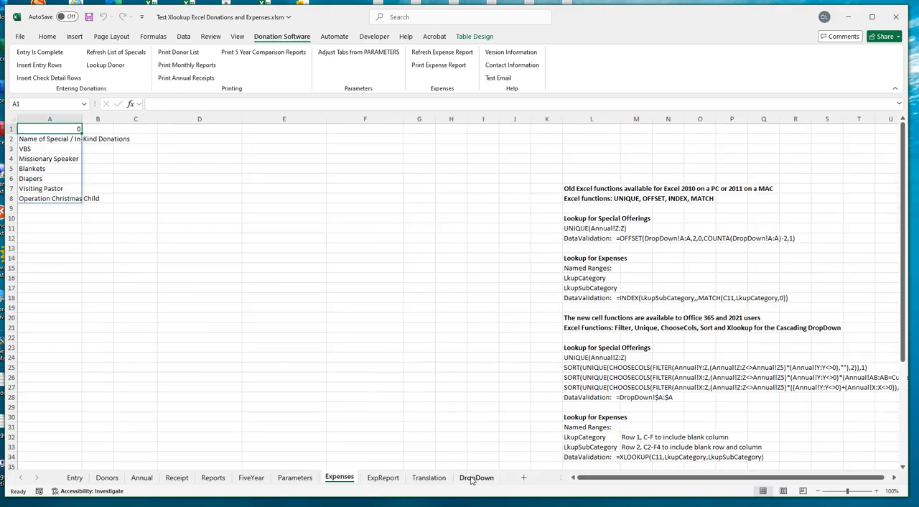
pyautogui.click(140, 130)
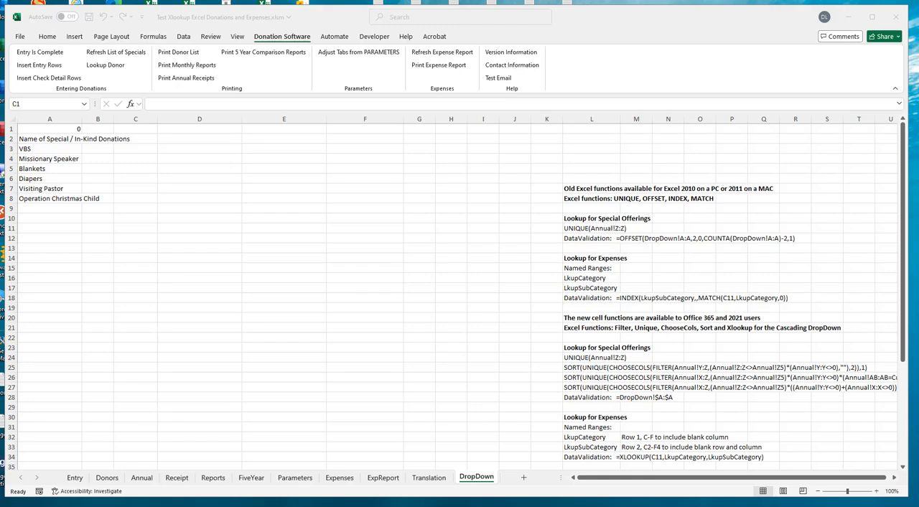
pyautogui.click(139, 128)
pyautogui.rightClick(139, 128)
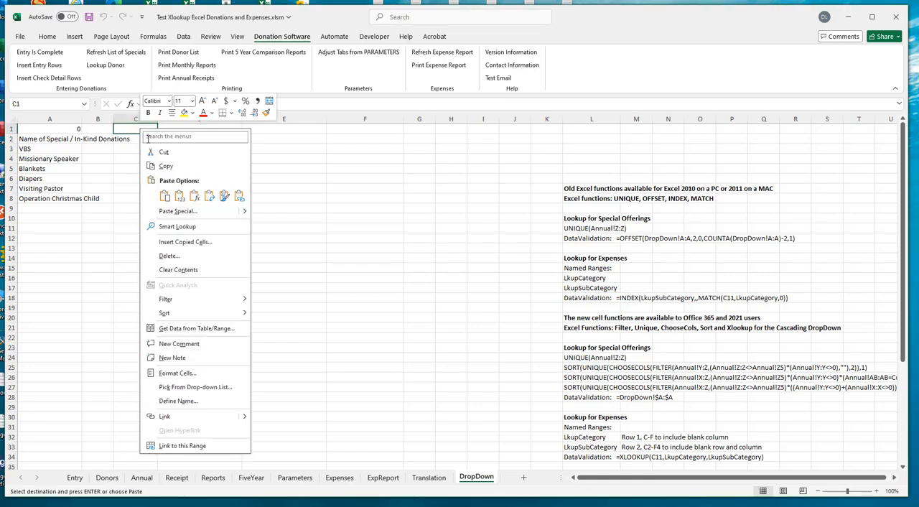
pyautogui.click(179, 197)
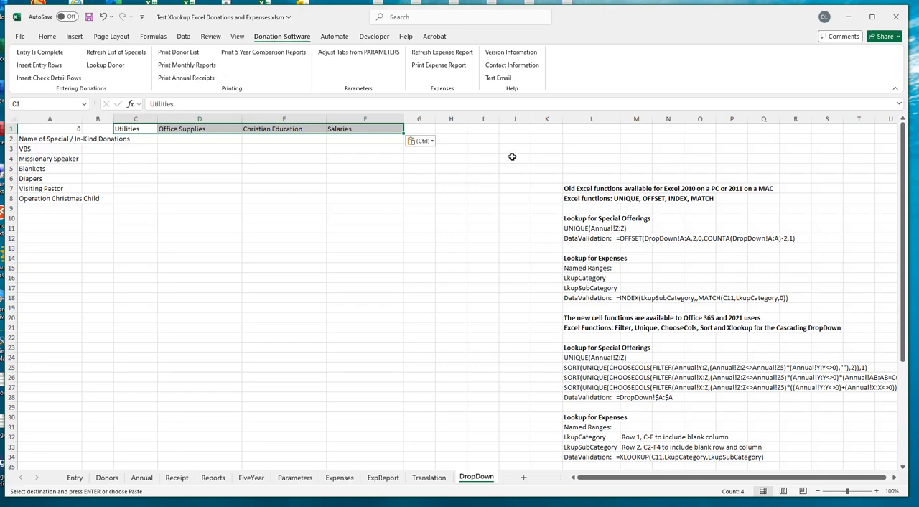
# - Apply all borders to the category header cells C1:G1, including the blank cell G1
pyautogui.click(421, 130)
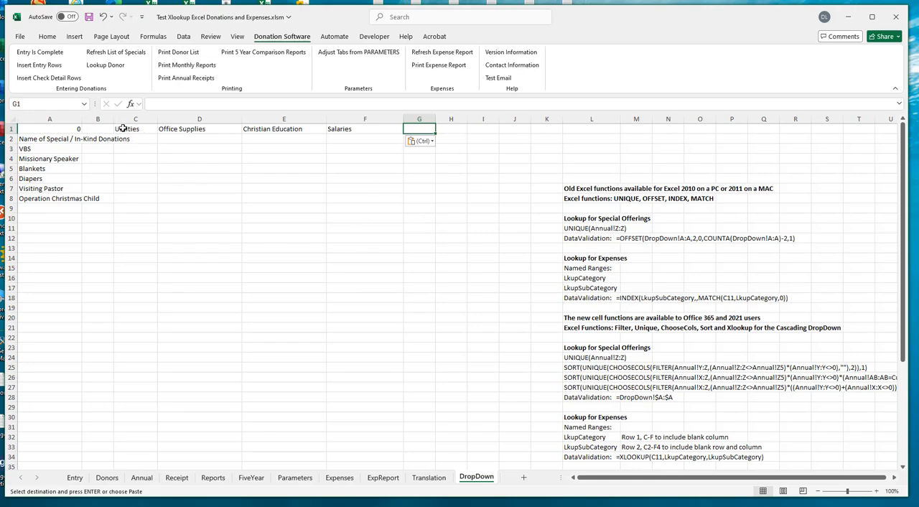
pyautogui.moveTo(122, 128); pyautogui.dragTo(338, 128)
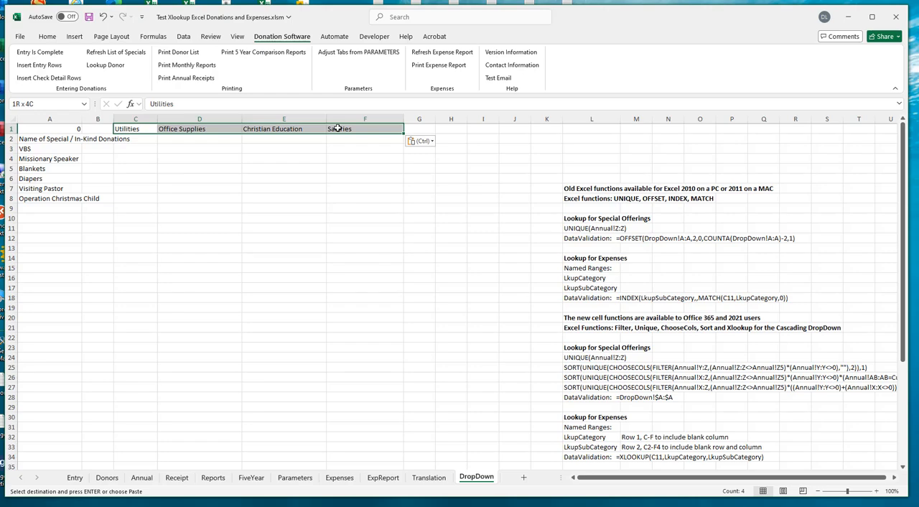
pyautogui.moveTo(338, 129); pyautogui.dragTo(419, 129)
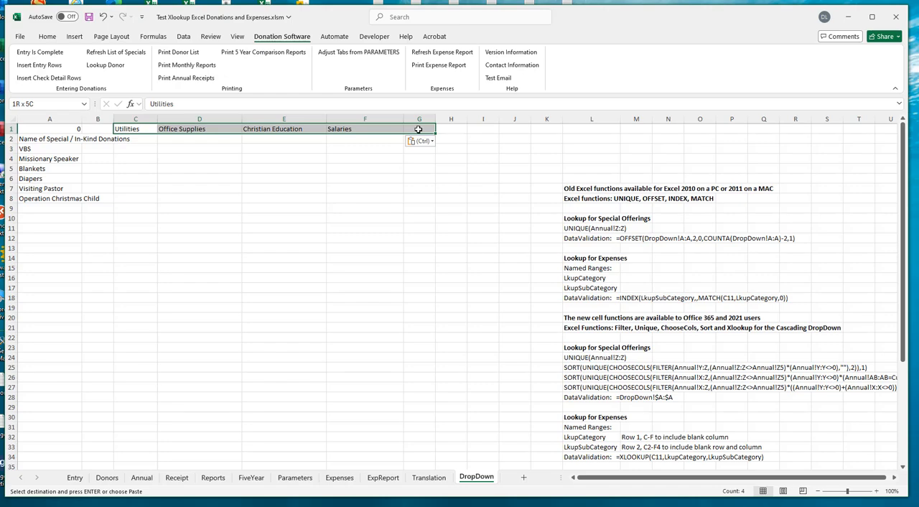
pyautogui.moveTo(418, 130); pyautogui.dragTo(419, 130)
pyautogui.click(46, 36)
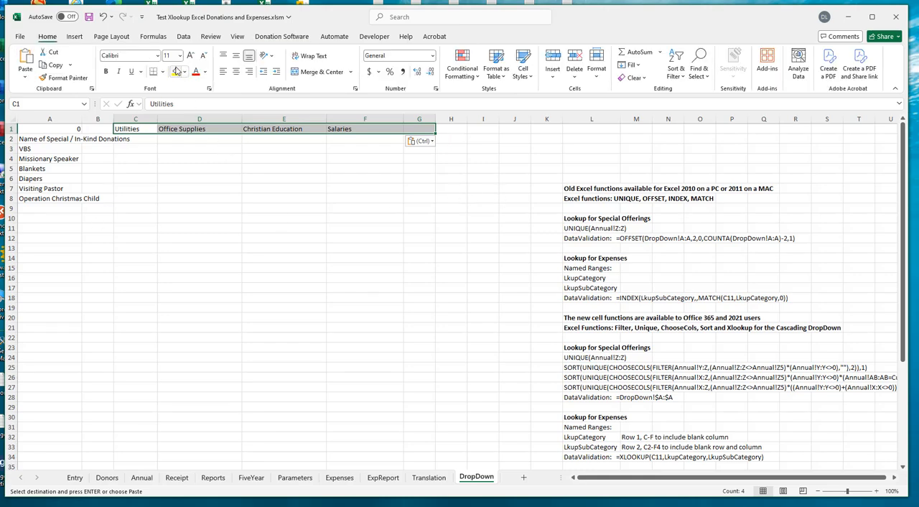
pyautogui.click(163, 72)
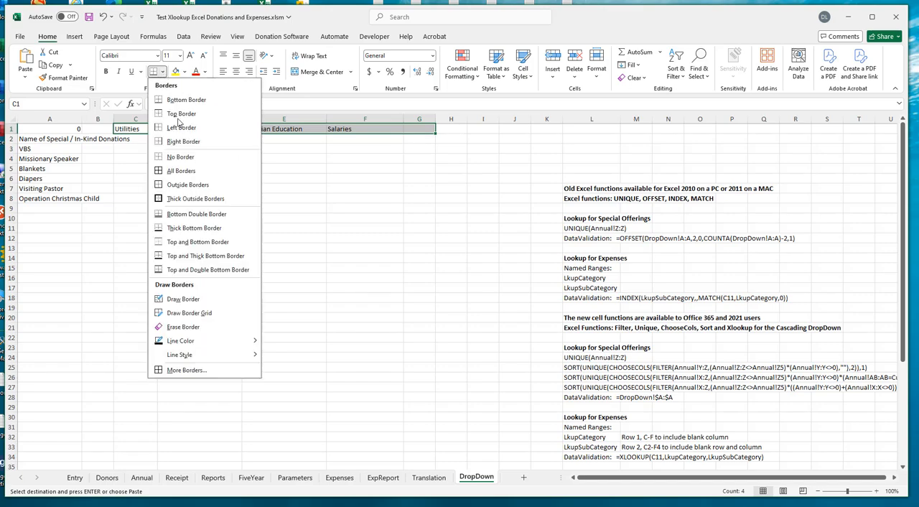
pyautogui.click(180, 171)
pyautogui.click(325, 198)
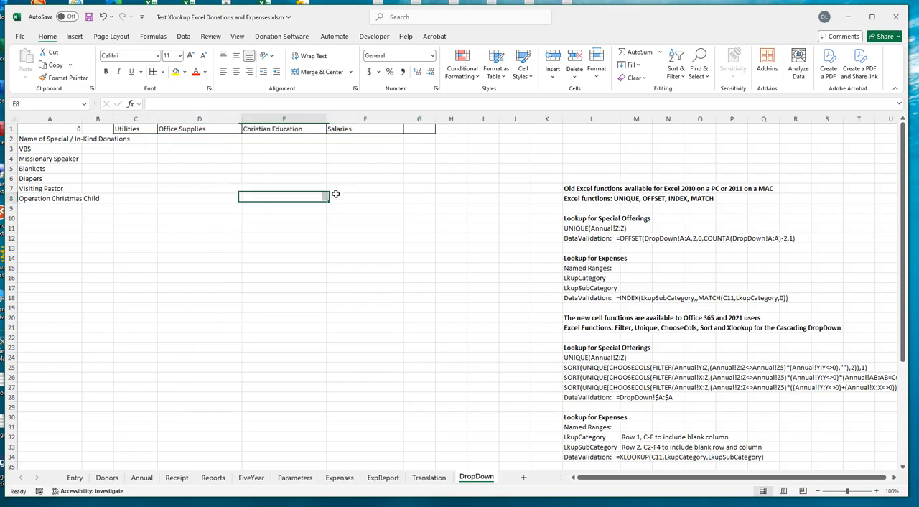
pyautogui.click(419, 118)
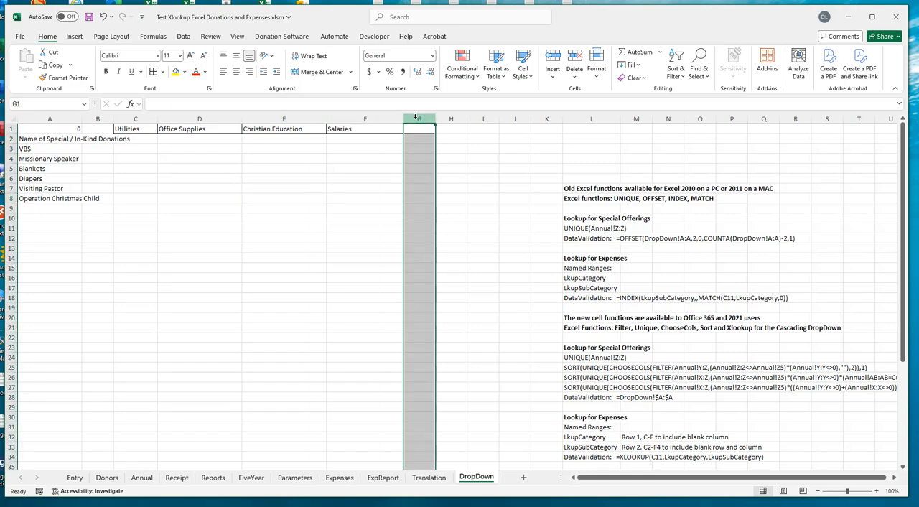
pyautogui.click(382, 219)
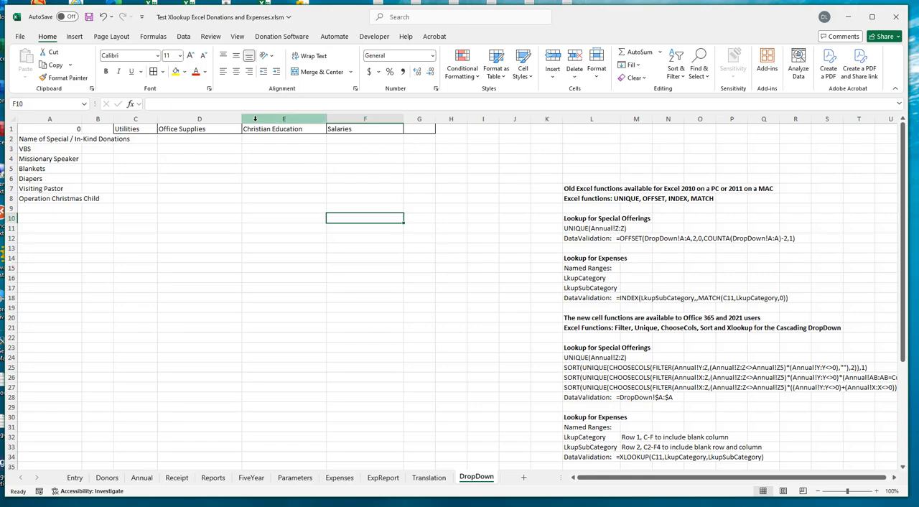
pyautogui.click(291, 119)
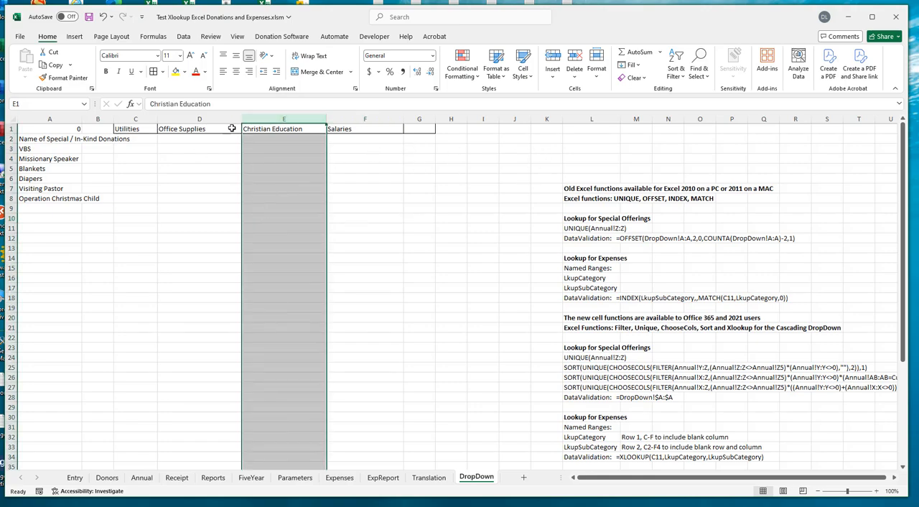
pyautogui.click(419, 119)
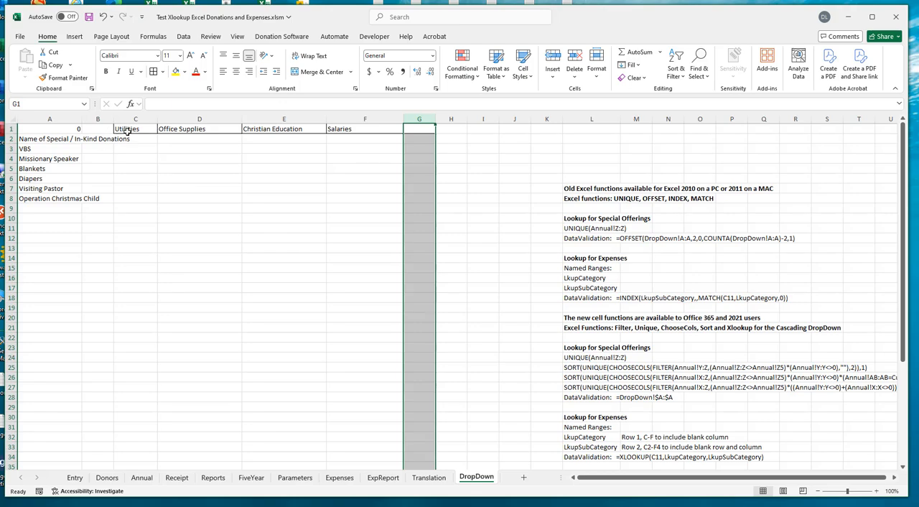
# - Fill the category header cells C1:G1 with a light gray background
pyautogui.moveTo(127, 129); pyautogui.dragTo(400, 128)
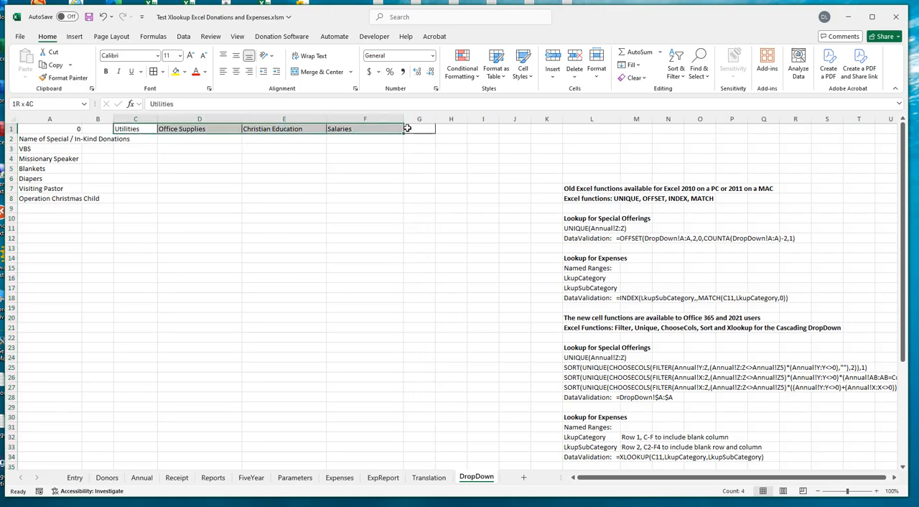
pyautogui.rightClick(402, 129)
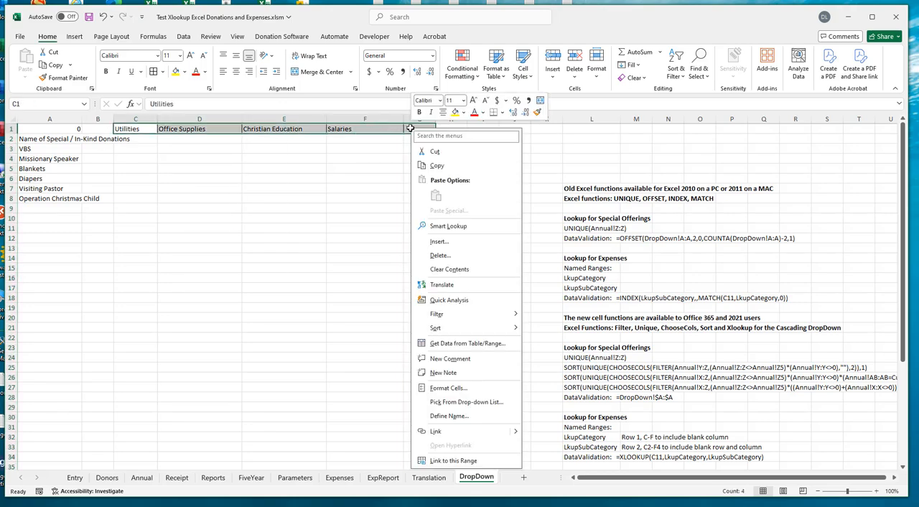
pyautogui.click(444, 388)
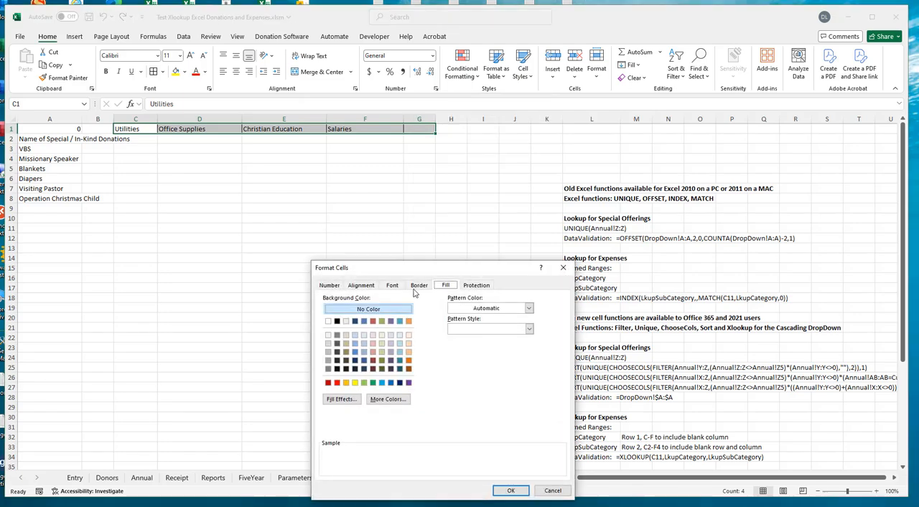
pyautogui.click(330, 345)
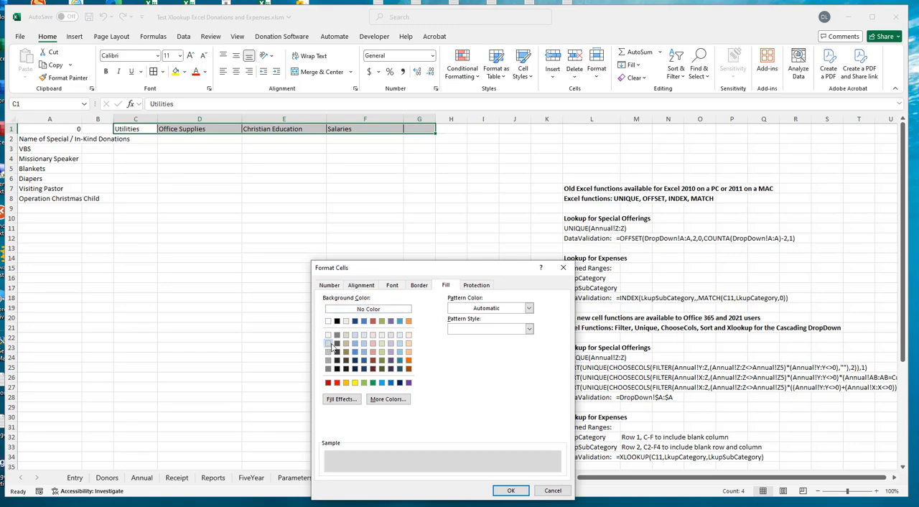
pyautogui.click(509, 492)
pyautogui.click(221, 290)
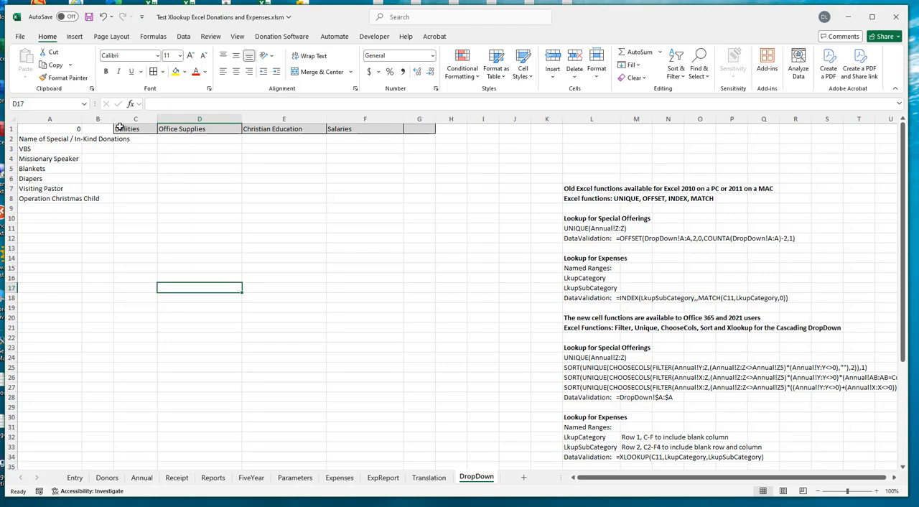
# - Define the name LkupCategory for the category range C1:G1 on the DropDown sheet
pyautogui.moveTo(124, 127); pyautogui.dragTo(423, 134)
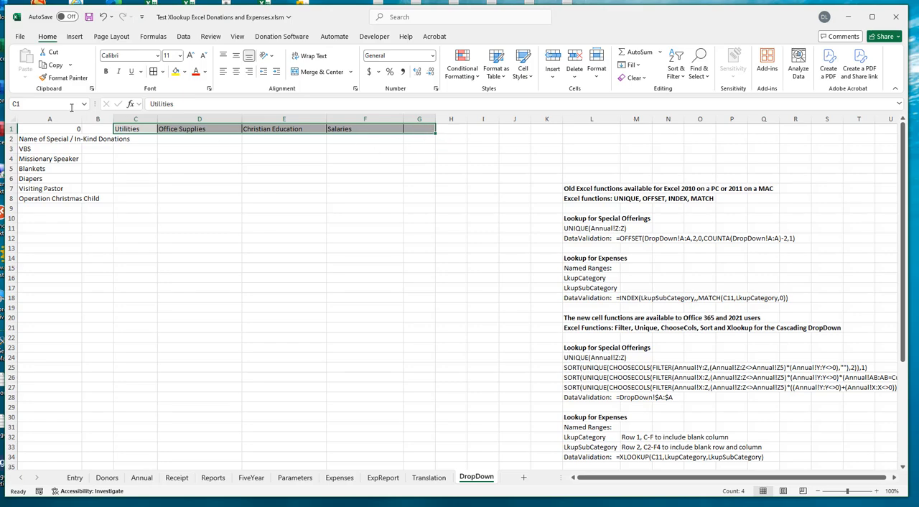
pyautogui.click(49, 104)
pyautogui.write('LkupCategory')
pyautogui.press('Return')
# - On the Expenses sheet, add list data validation to Category cell C11, using the LkupCategory named range as its source
pyautogui.click(341, 480)
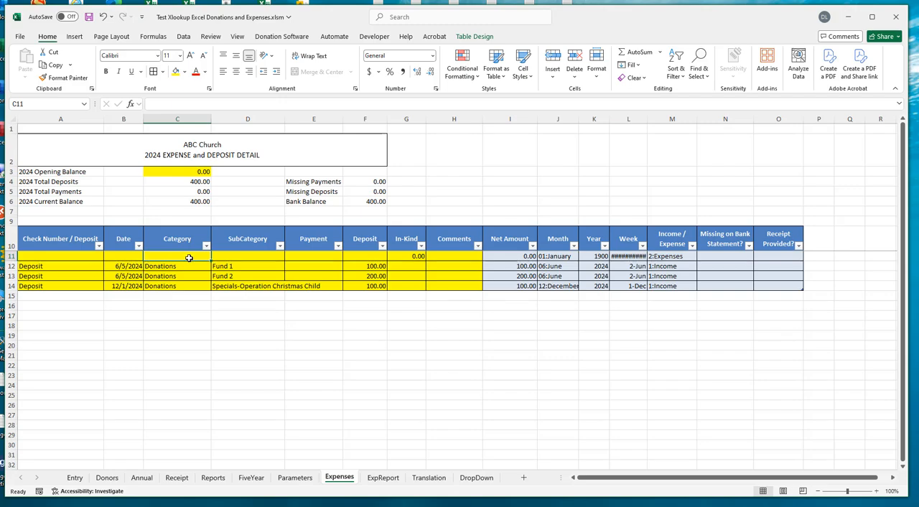
pyautogui.click(184, 36)
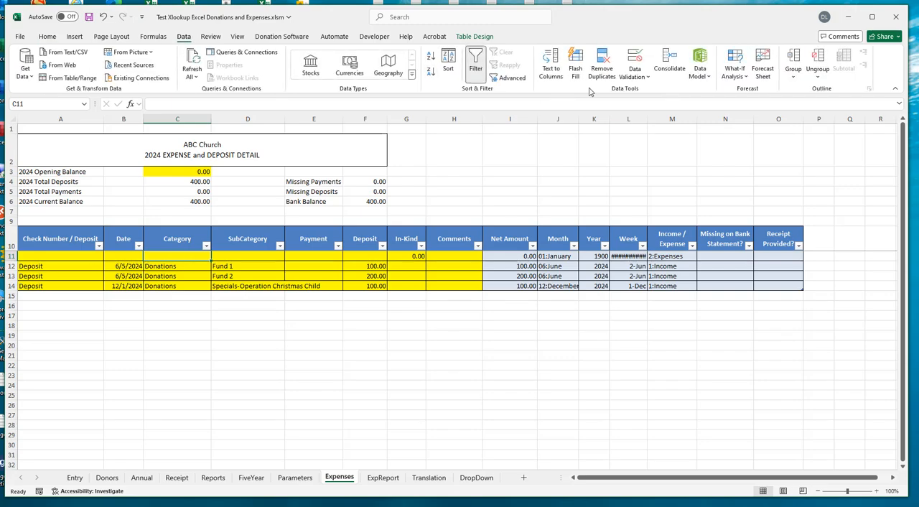
pyautogui.click(645, 79)
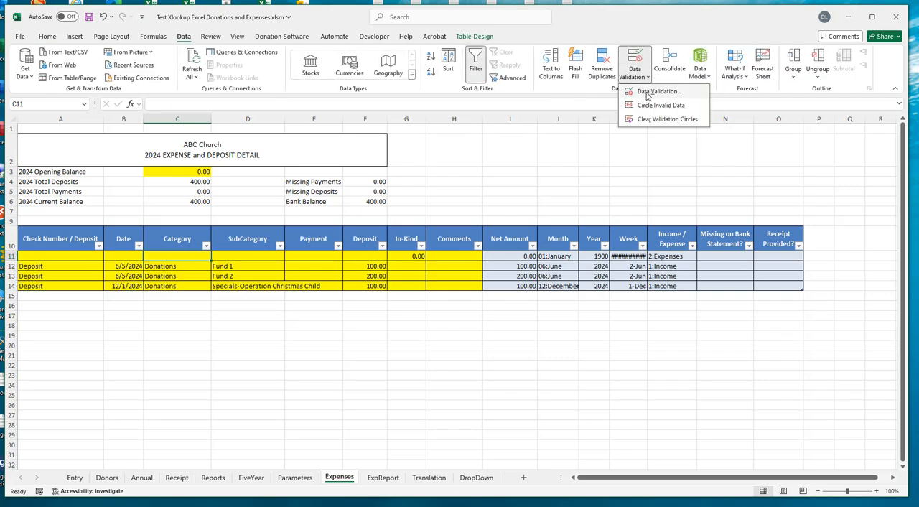
pyautogui.click(648, 94)
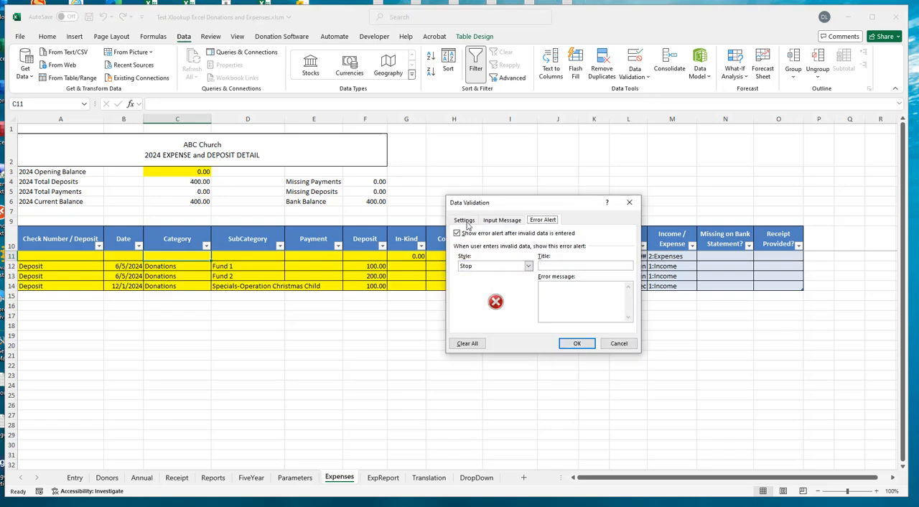
pyautogui.click(465, 220)
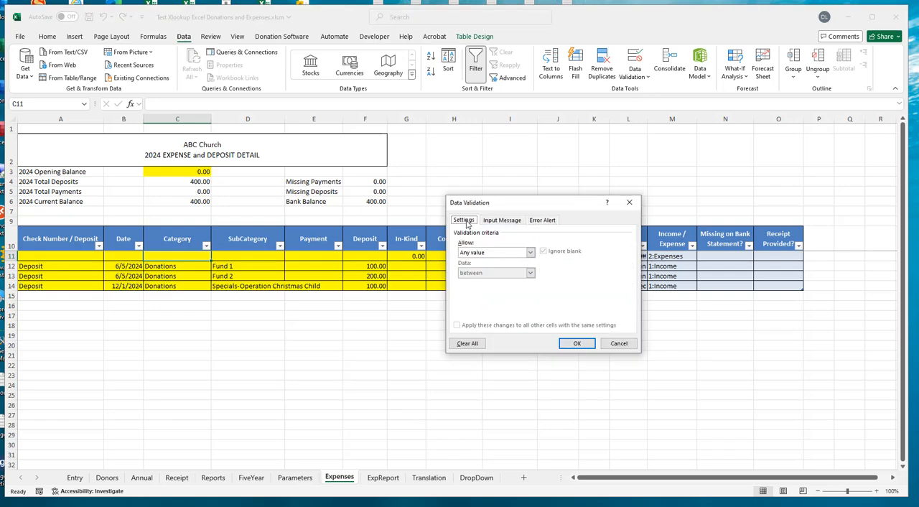
pyautogui.click(531, 253)
pyautogui.click(488, 285)
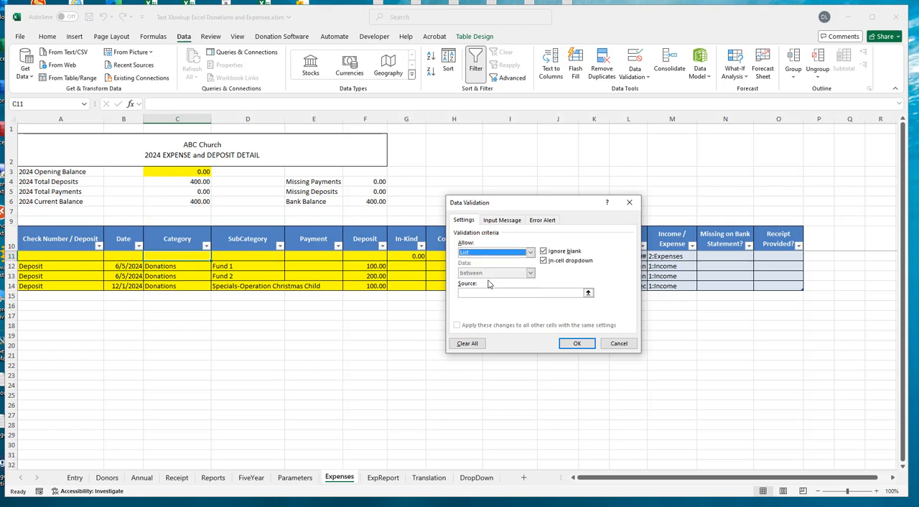
pyautogui.click(481, 293)
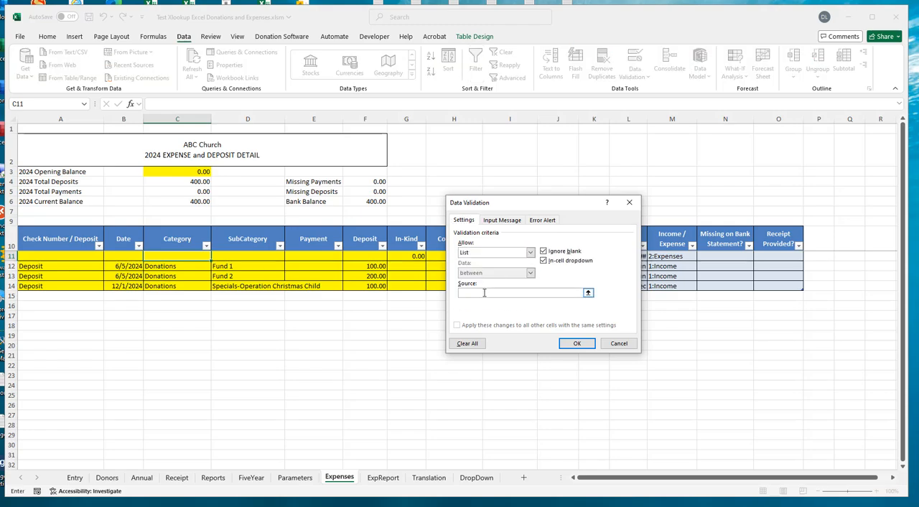
pyautogui.write('=LkupCategory')
# - Turn off the error alert for invalid data in the validation of cell C11 and apply the validation
pyautogui.click(545, 220)
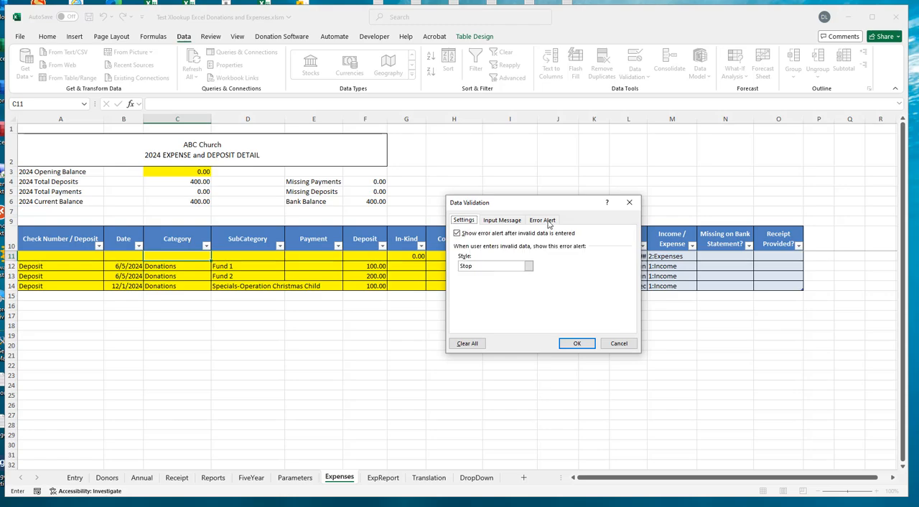
pyautogui.click(457, 233)
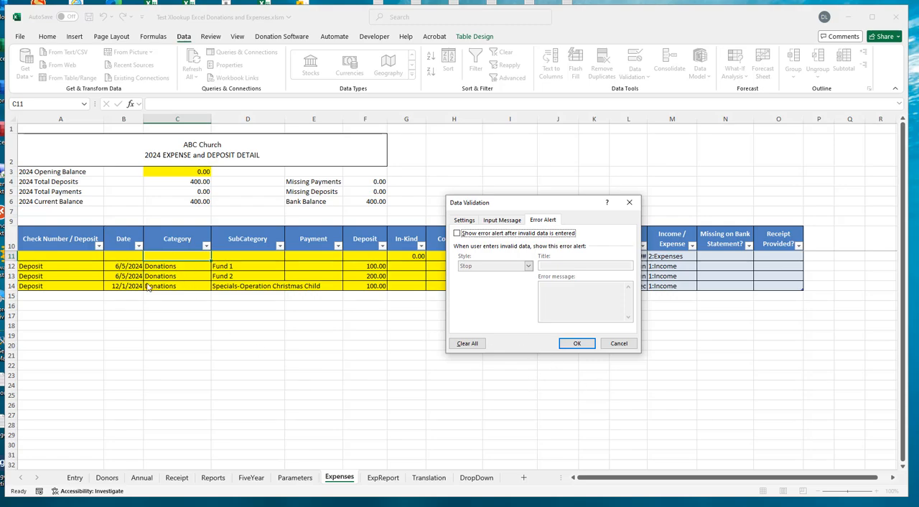
pyautogui.click(577, 345)
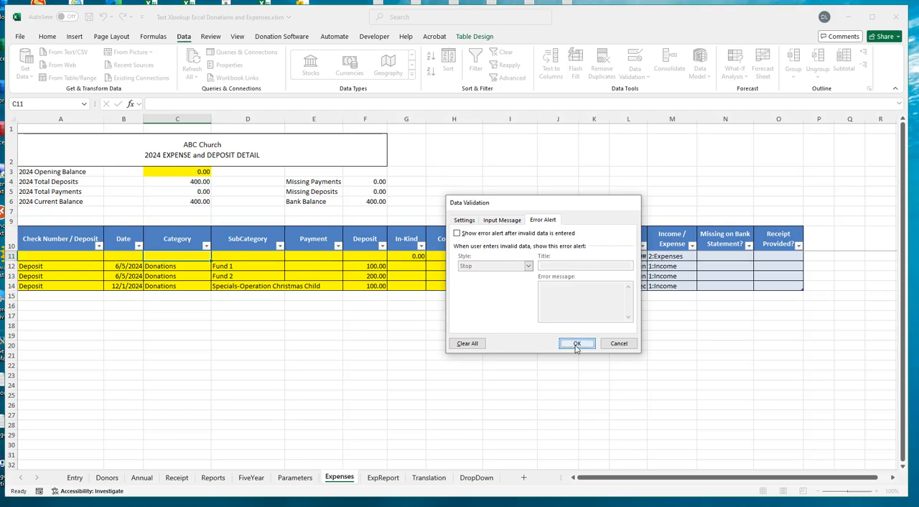
# - Choose Utilities from the new category dropdown in cell C11 and review the list of categories again
pyautogui.click(214, 256)
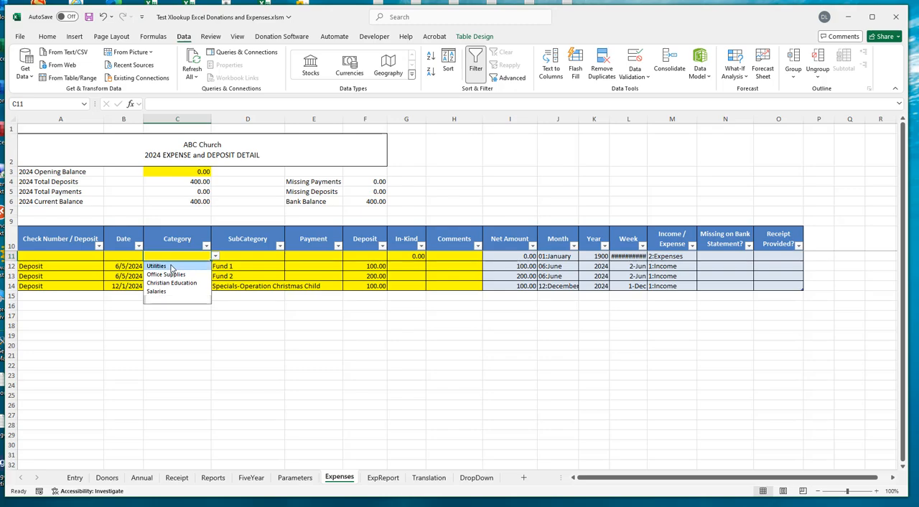
pyautogui.click(171, 266)
pyautogui.click(215, 257)
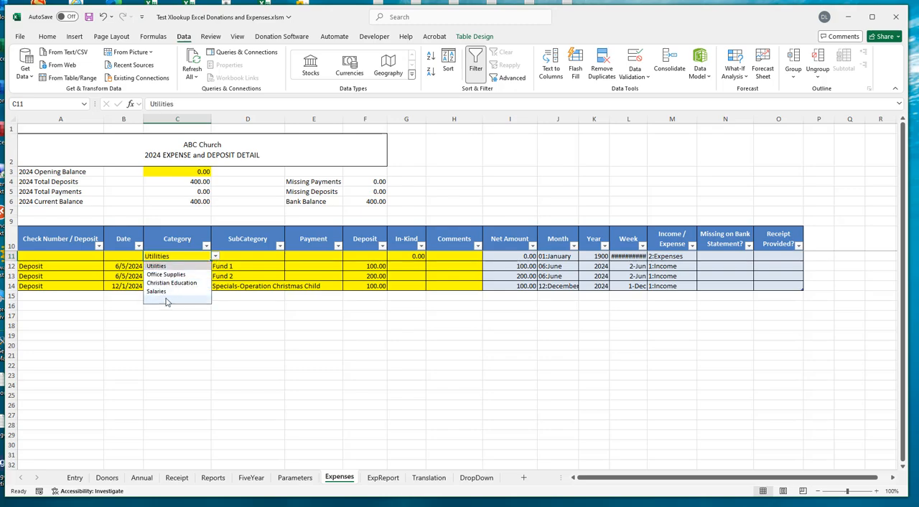
pyautogui.click(184, 256)
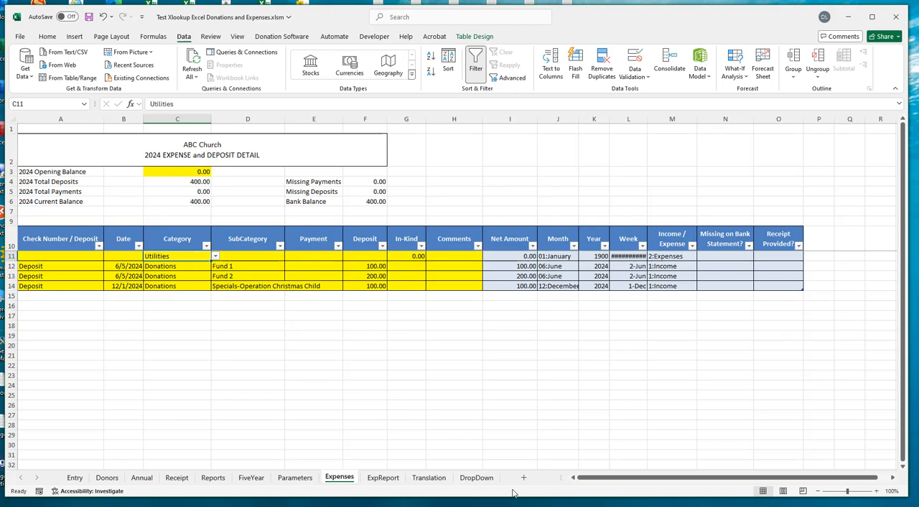
# - On the DropDown sheet, paste the copied subcategories Electric, Water and Gas as values under Utilities in C2:C4
pyautogui.click(477, 477)
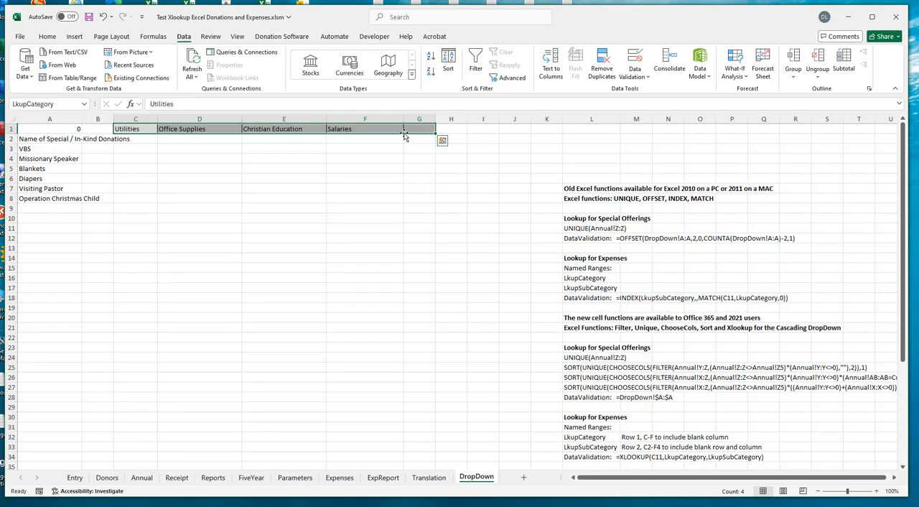
pyautogui.click(141, 130)
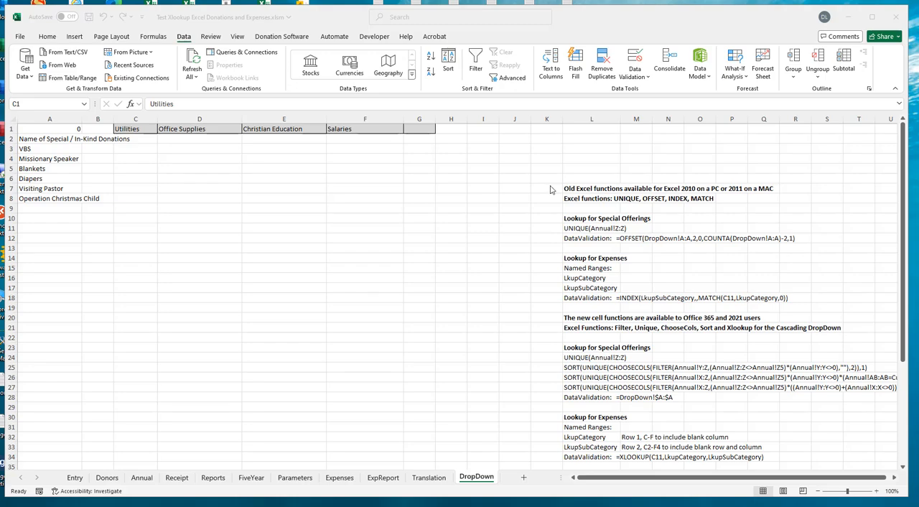
pyautogui.hotkey('ctrl', 'c')
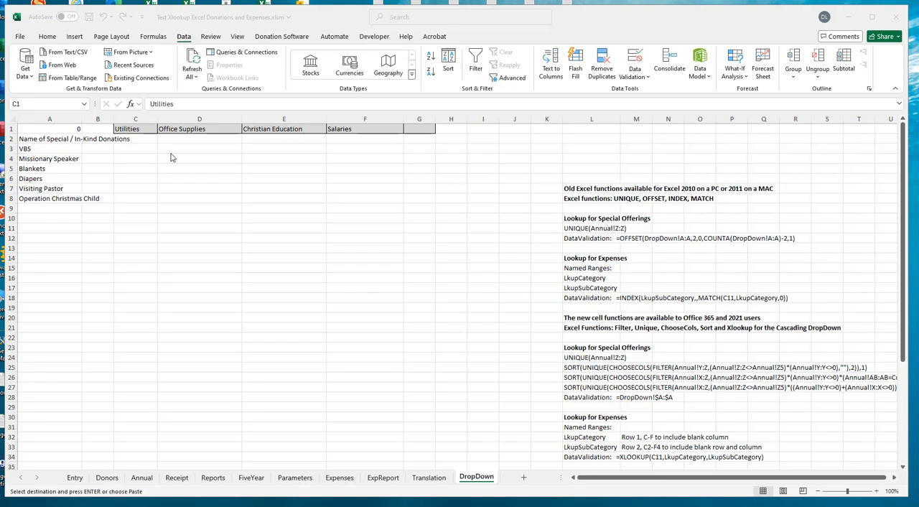
pyautogui.click(138, 139)
pyautogui.rightClick(137, 139)
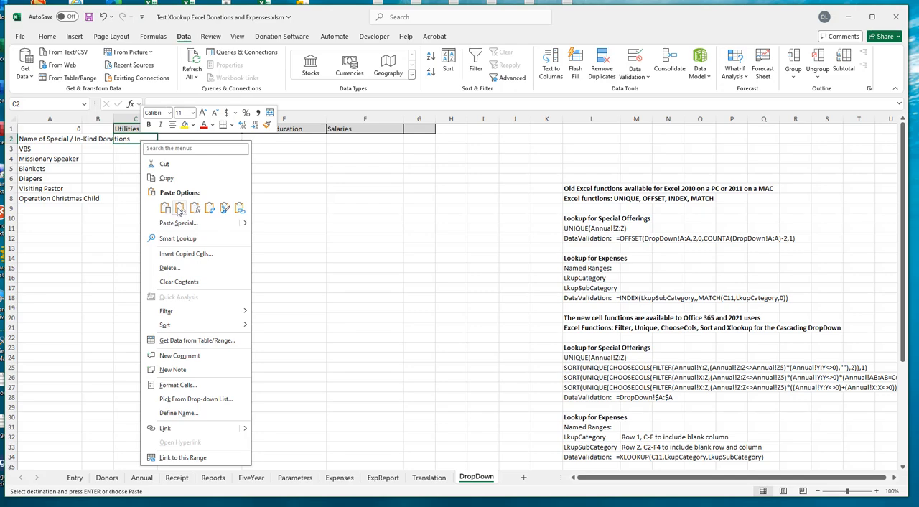
pyautogui.click(178, 210)
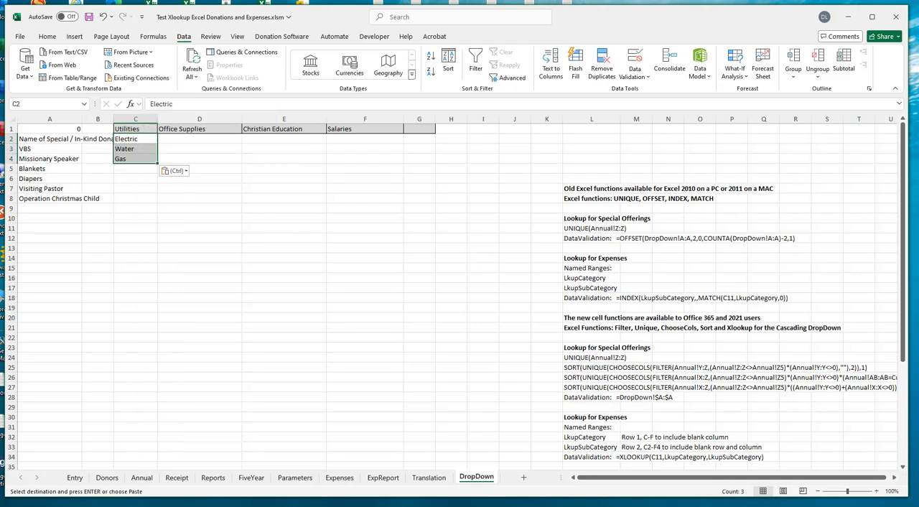
# - Paste the copied subcategories for Office Supplies, Christian Education and Salaries under their headers, starting at cell D2
pyautogui.hotkey('alt', 'Tab')
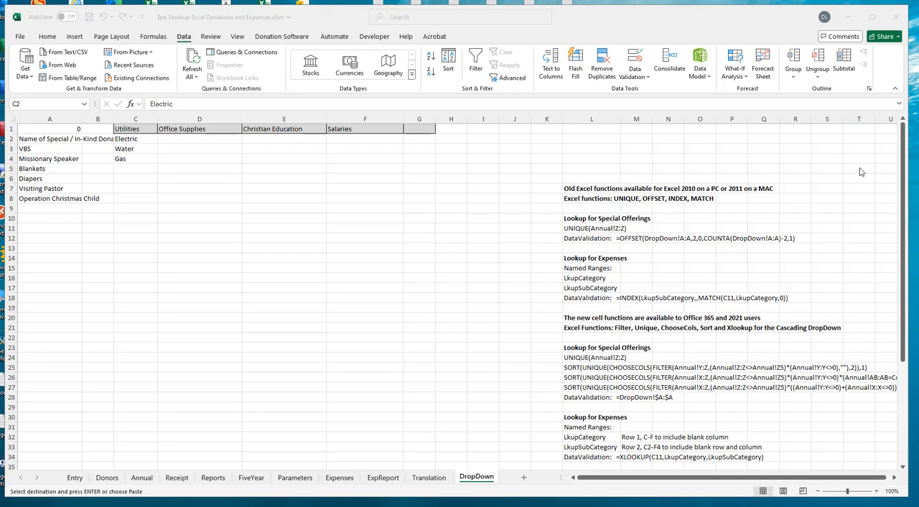
pyautogui.click(197, 141)
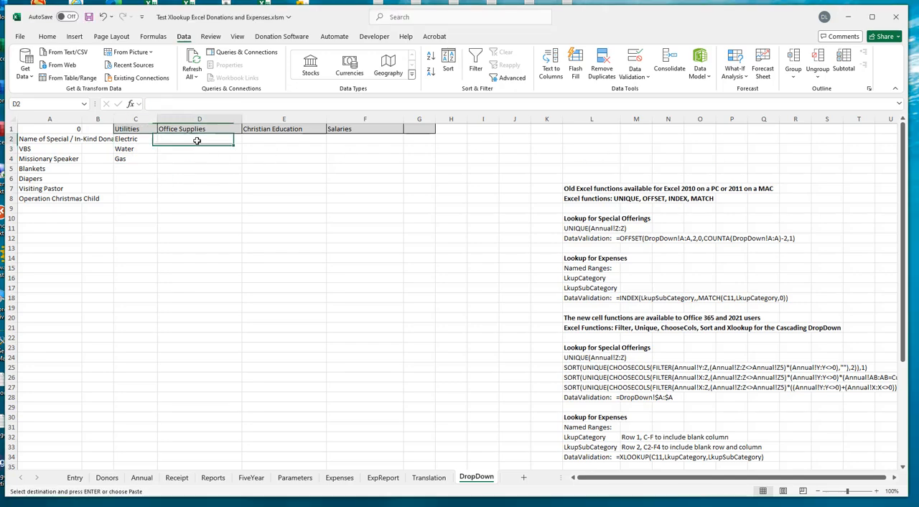
pyautogui.rightClick(199, 139)
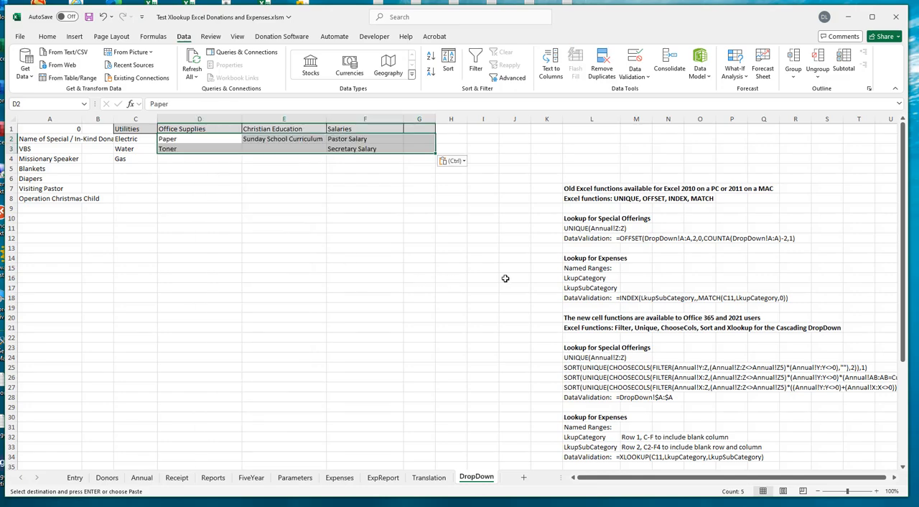
pyautogui.click(220, 219)
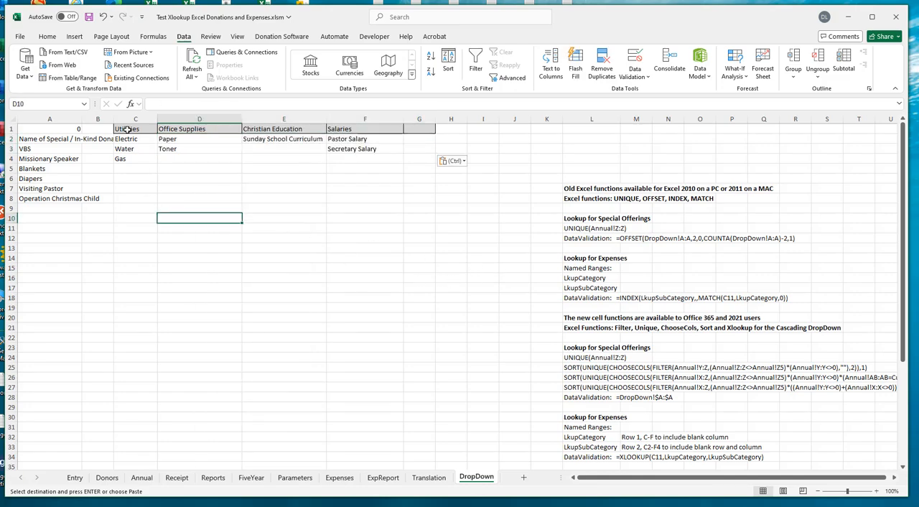
pyautogui.moveTo(125, 139); pyautogui.dragTo(123, 170)
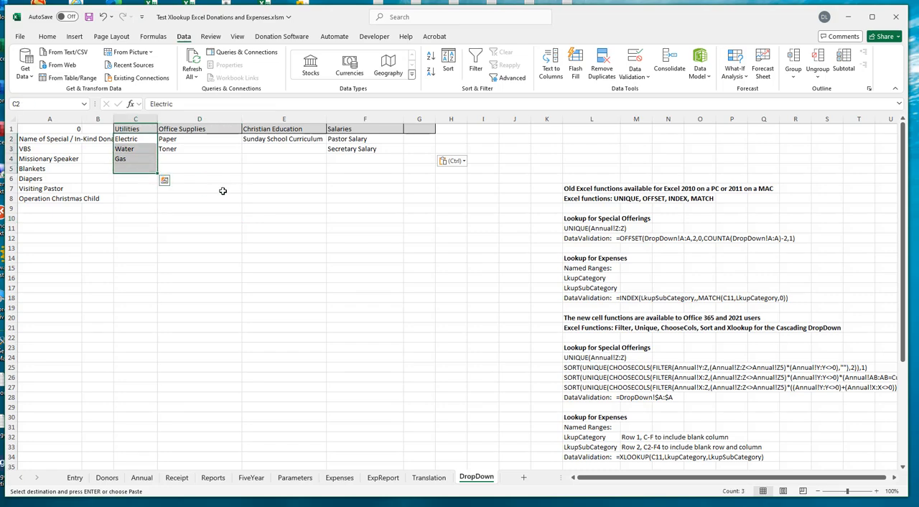
pyautogui.click(358, 130)
pyautogui.click(358, 140)
pyautogui.moveTo(358, 140); pyautogui.dragTo(354, 150)
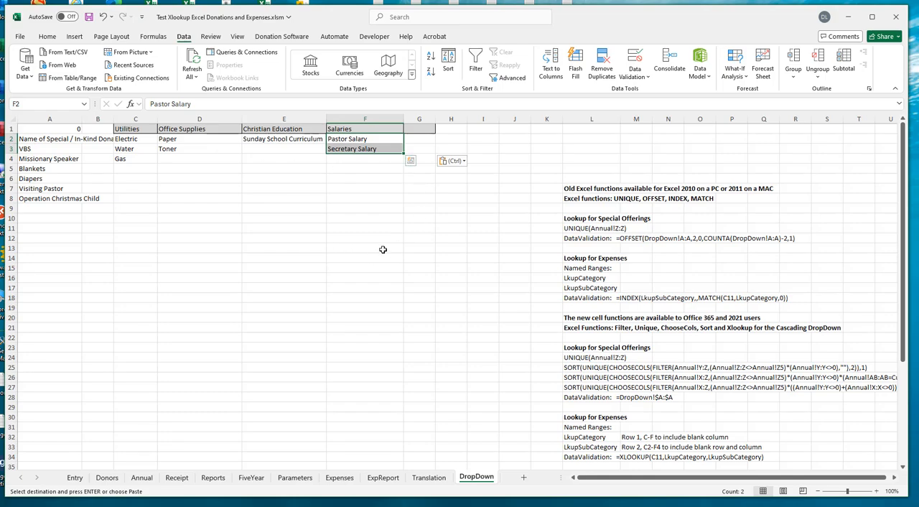
pyautogui.click(124, 130)
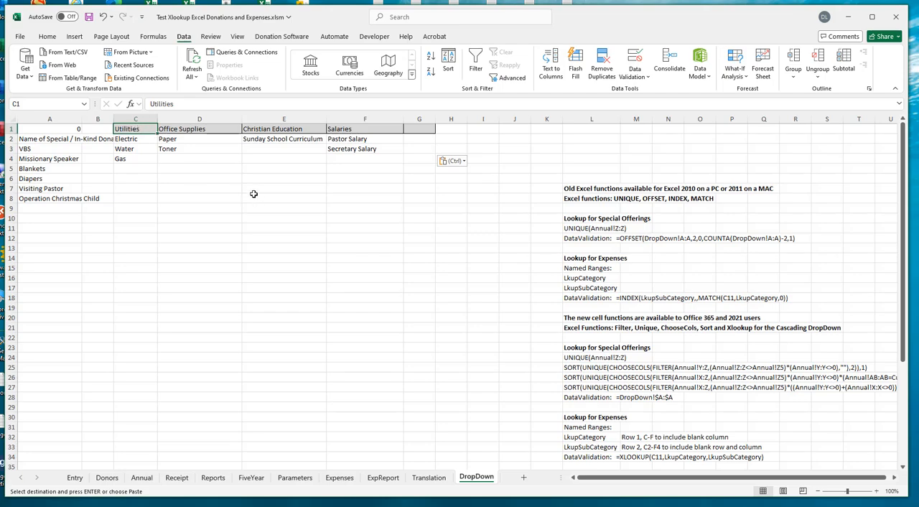
# - Apply all borders to the subcategory range C2:G5, including the blank row 5 and blank column G
pyautogui.moveTo(118, 140); pyautogui.dragTo(411, 166)
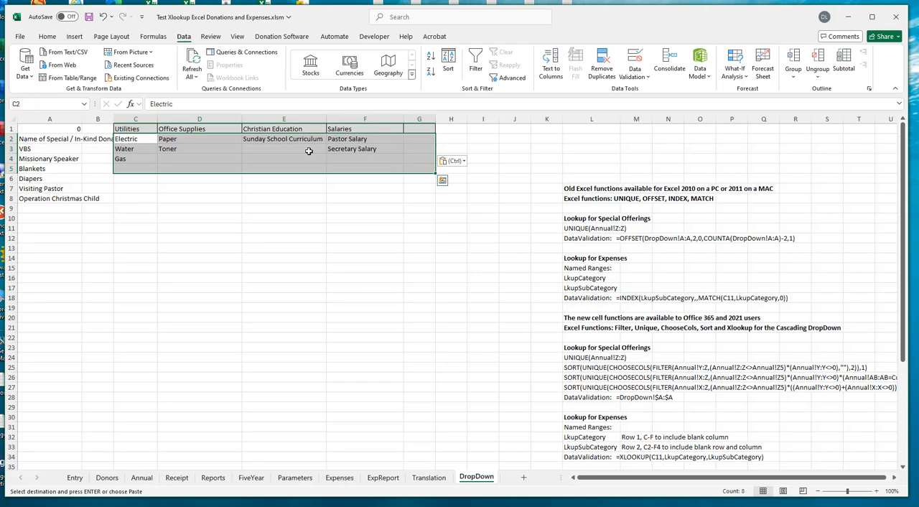
pyautogui.click(47, 37)
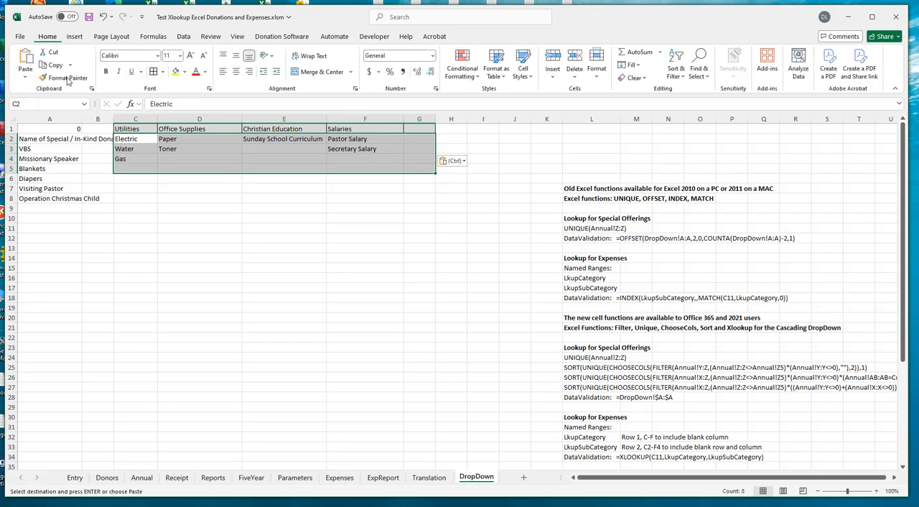
pyautogui.click(163, 72)
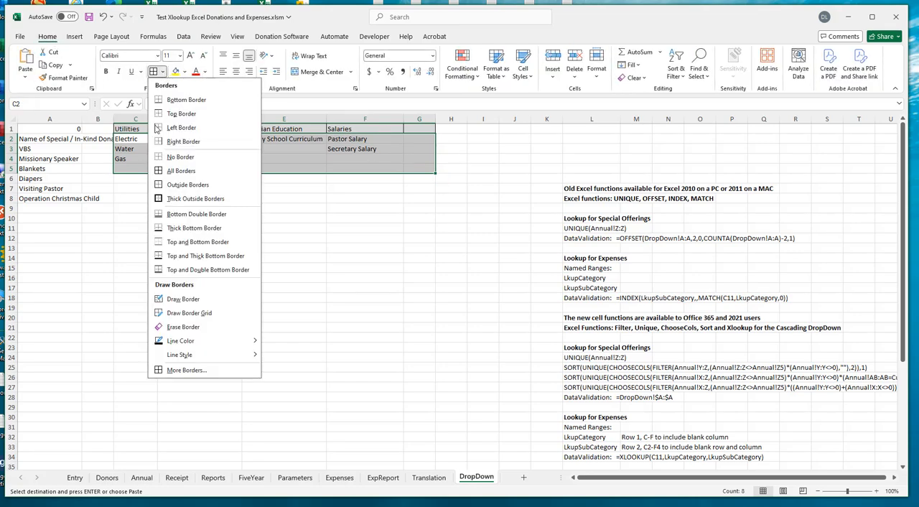
pyautogui.click(169, 170)
pyautogui.click(292, 279)
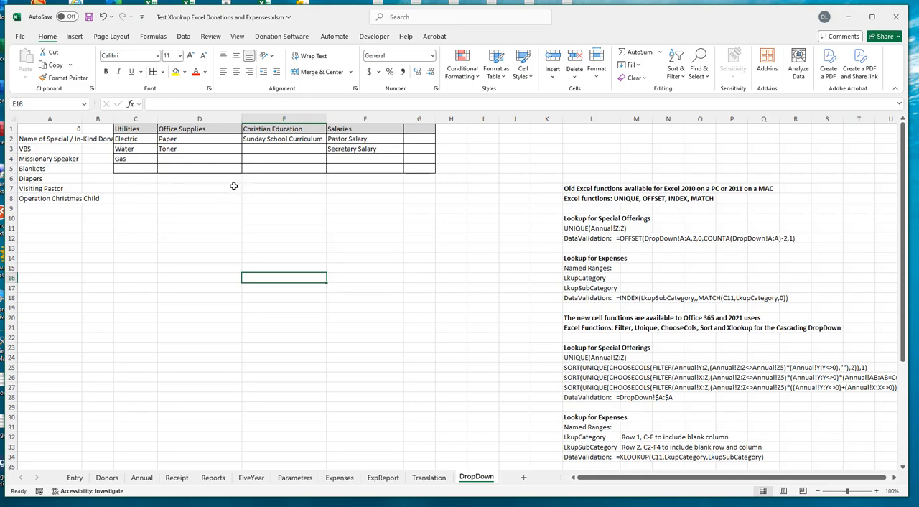
pyautogui.click(131, 169)
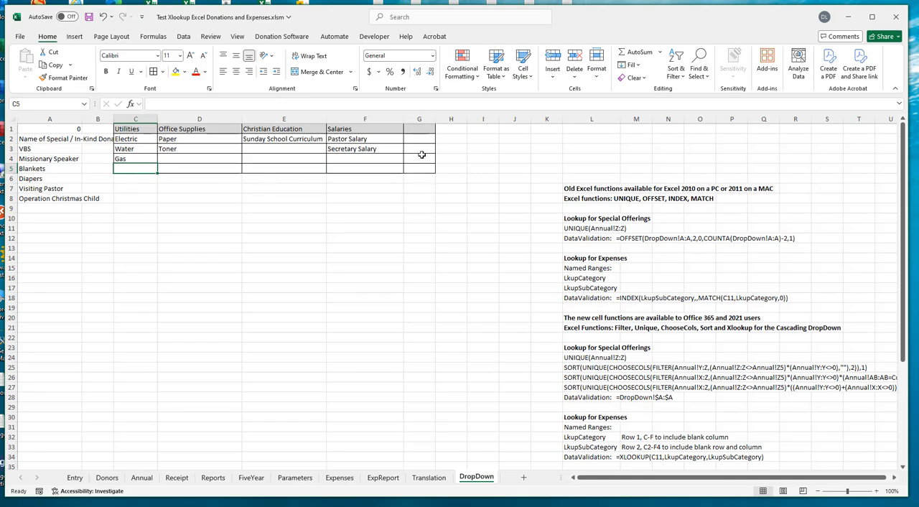
pyautogui.click(11, 168)
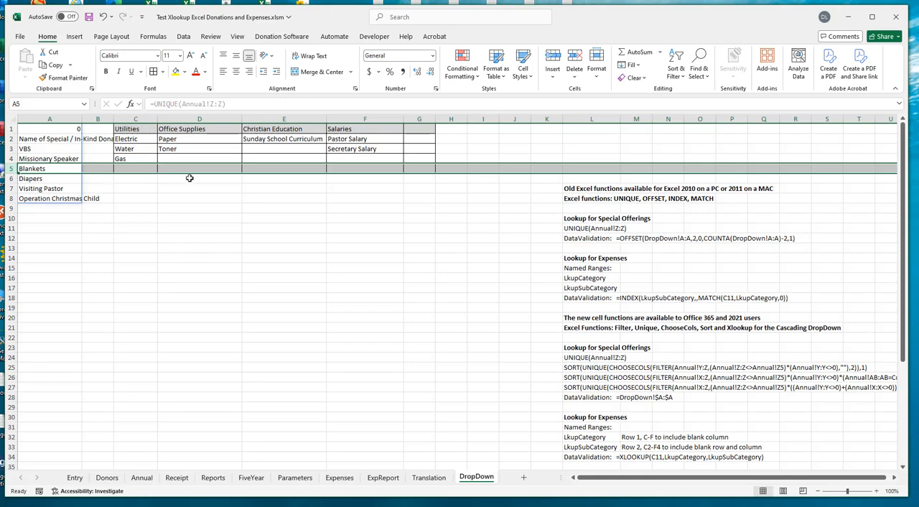
pyautogui.click(138, 208)
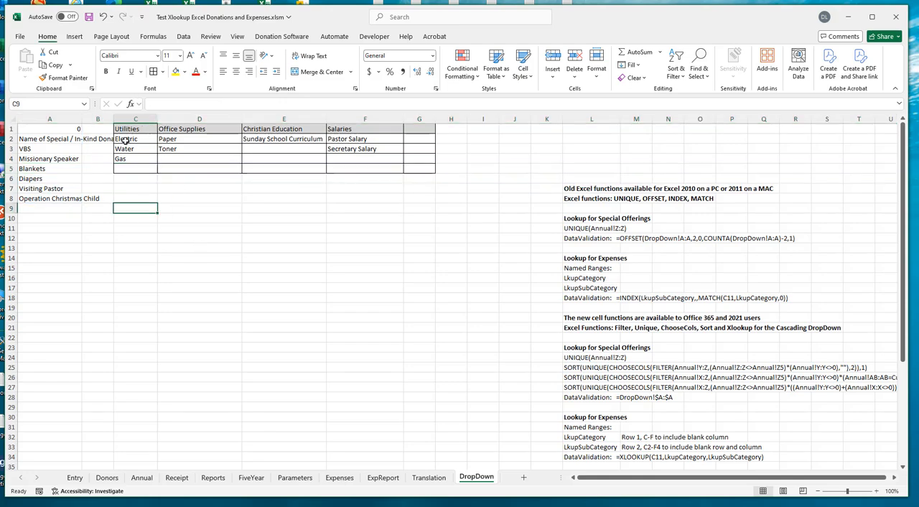
# - Define the name LkupSubCategory for the subcategory range C2:G5 and check the name of the header range C1:G1
pyautogui.moveTo(125, 140); pyautogui.dragTo(413, 168)
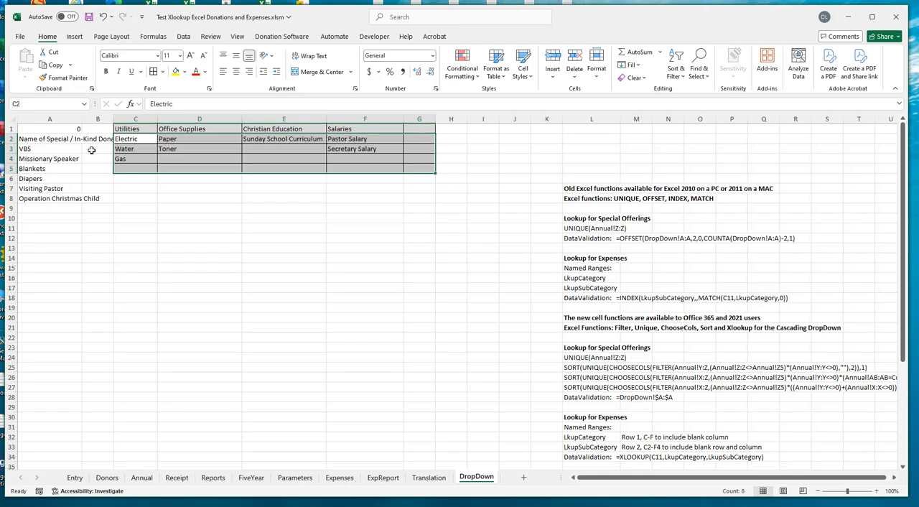
pyautogui.click(31, 103)
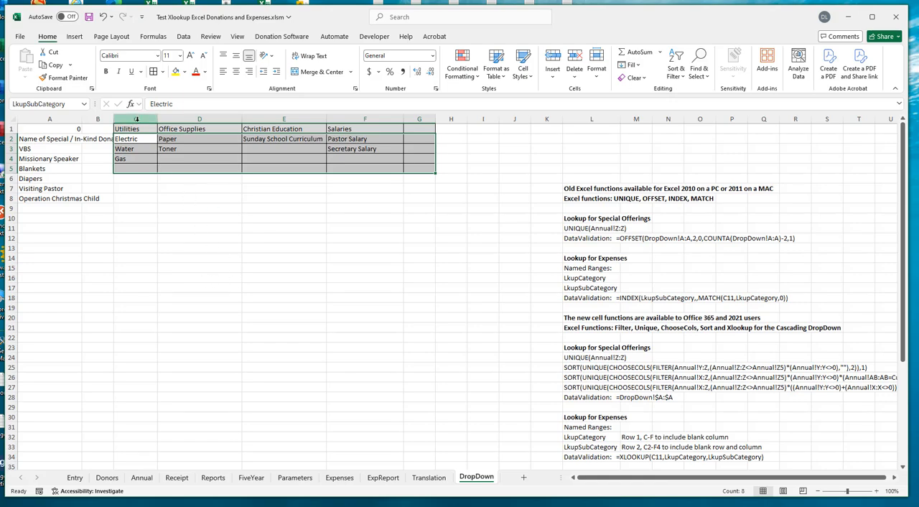
pyautogui.moveTo(133, 129); pyautogui.dragTo(420, 128)
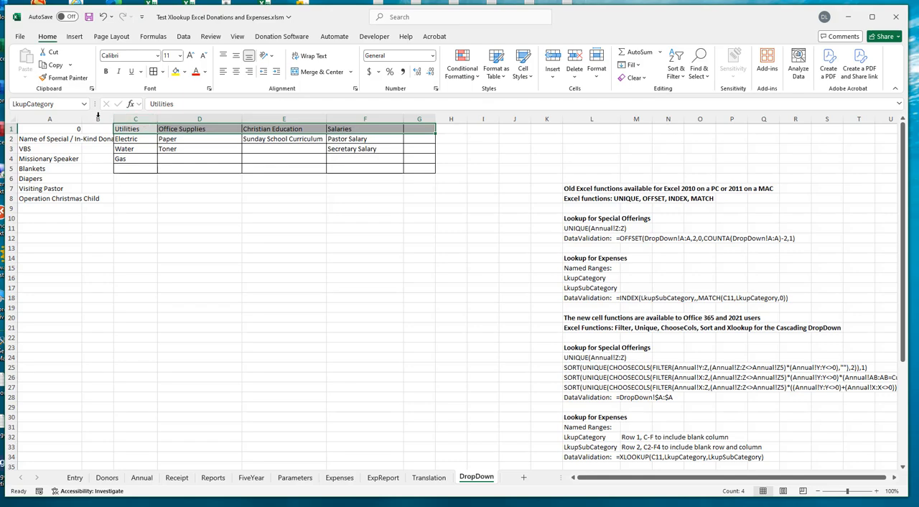
# - Check the name assigned to the subcategory range C2:G5 on the DropDown sheet
pyautogui.moveTo(126, 141); pyautogui.dragTo(417, 169)
pyautogui.click(141, 206)
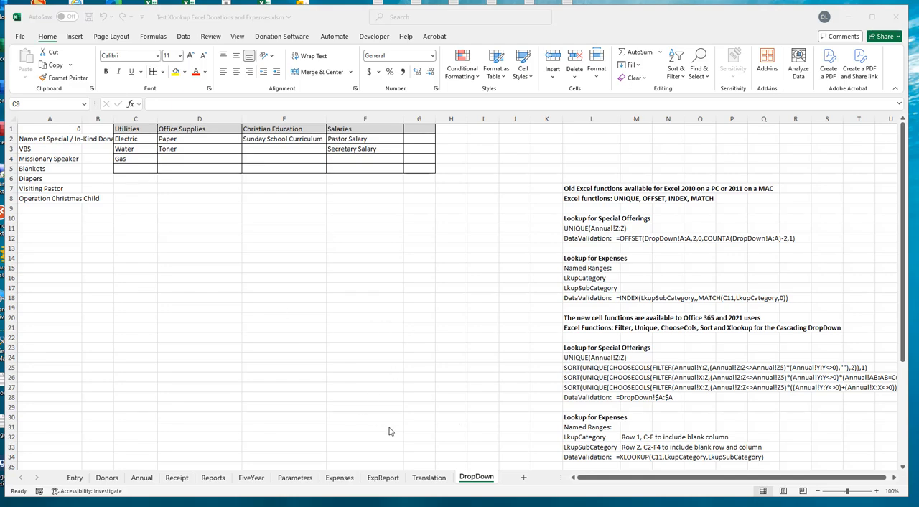
# - For SubCategory cell D11 on the Expenses sheet, set list data validation with the source =INDEX(LkupSubCategory,,MATCH(C11,LkupCategory,0))
pyautogui.click(339, 477)
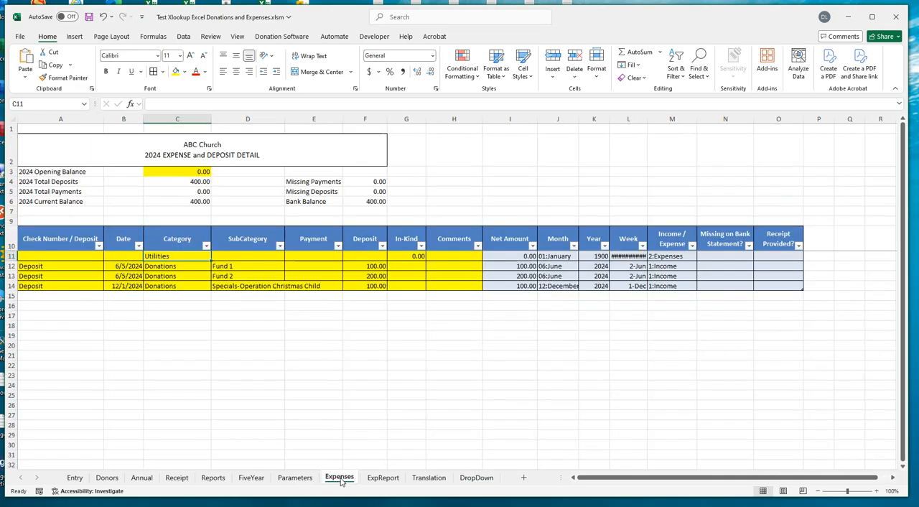
pyautogui.click(248, 256)
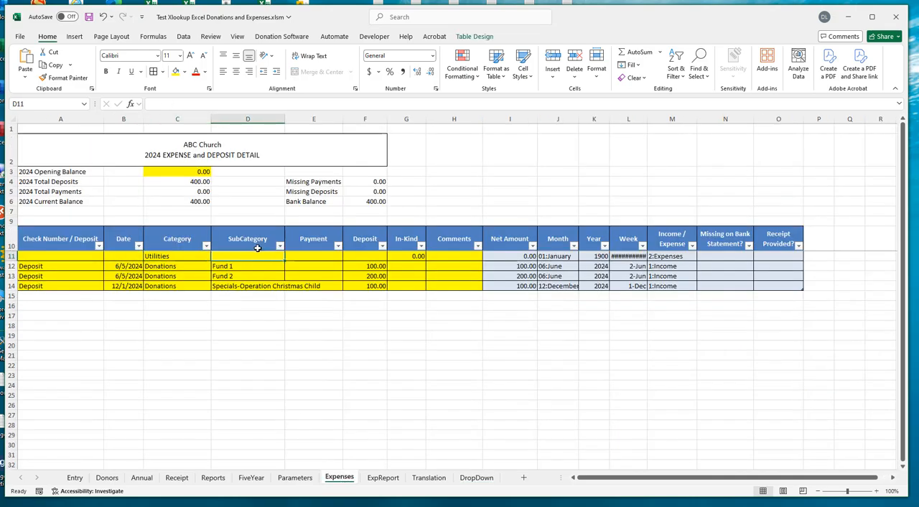
pyautogui.click(183, 36)
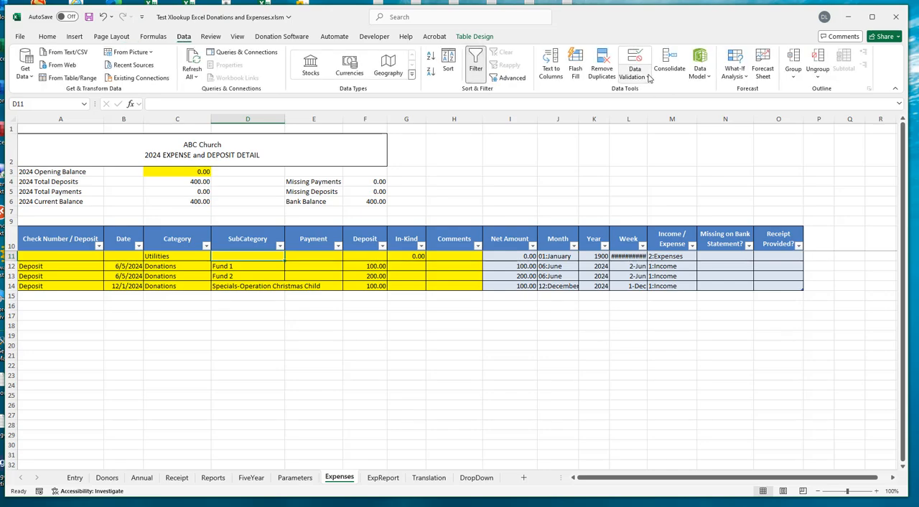
pyautogui.click(648, 76)
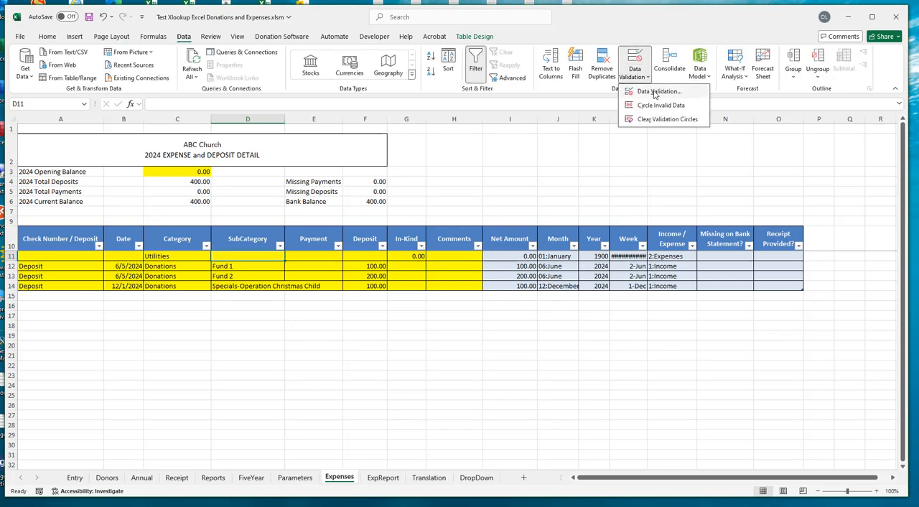
pyautogui.click(655, 93)
pyautogui.click(464, 221)
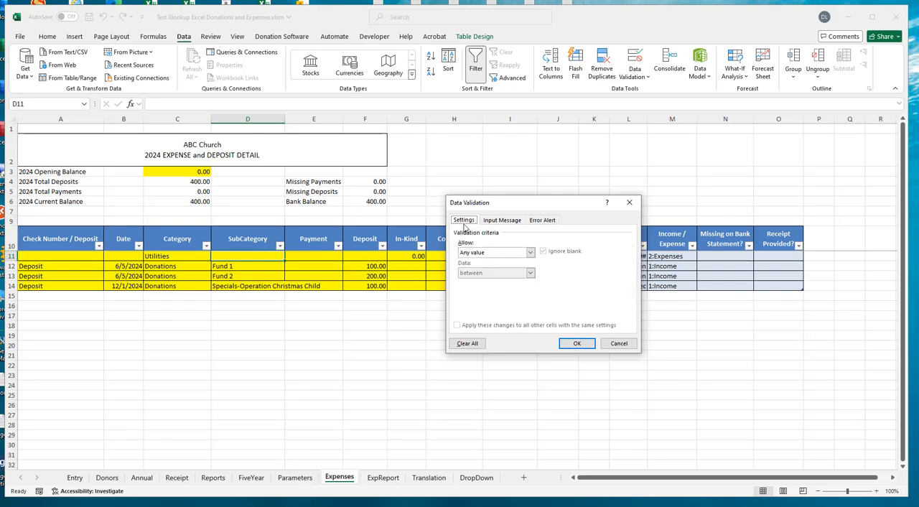
pyautogui.click(530, 252)
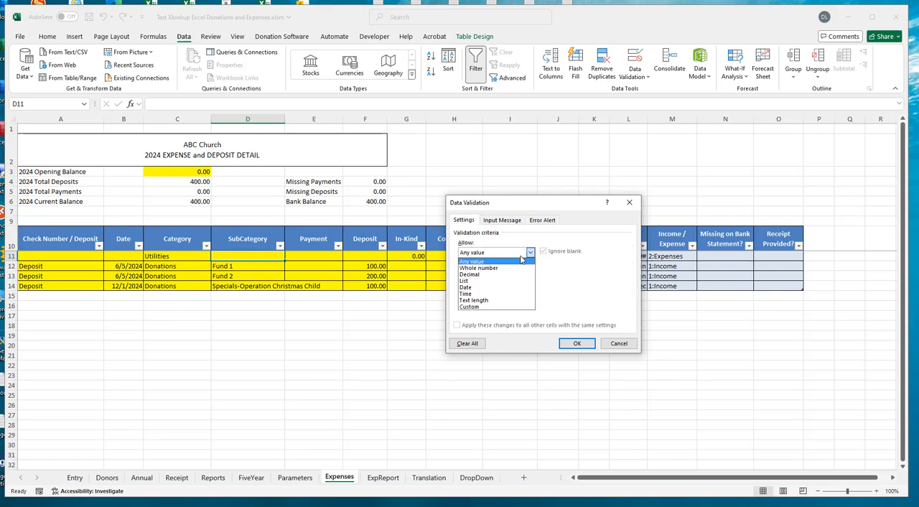
pyautogui.click(489, 282)
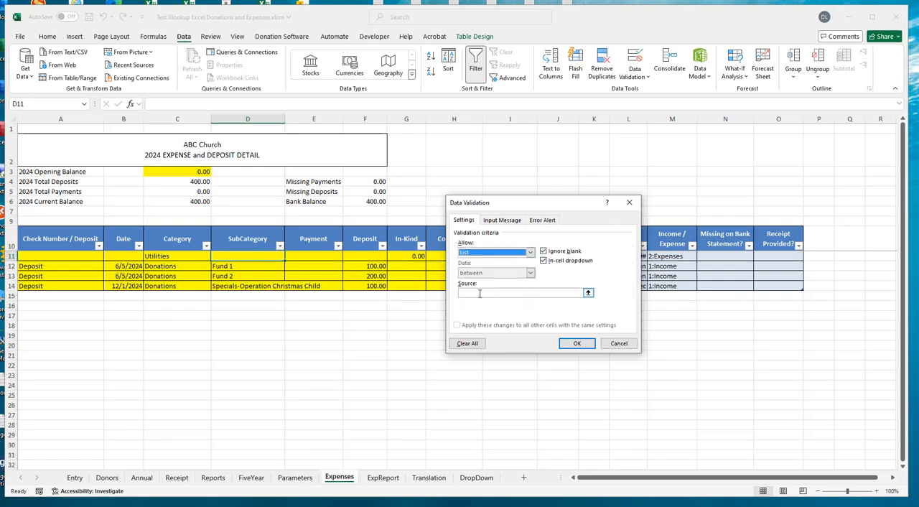
pyautogui.click(480, 293)
pyautogui.hotkey('ctrl', 'v')
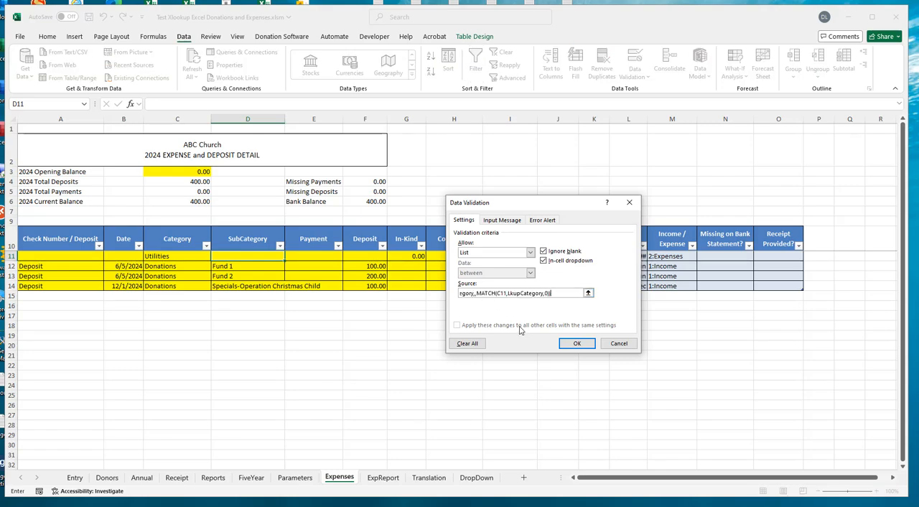
pyautogui.moveTo(580, 293); pyautogui.dragTo(408, 291)
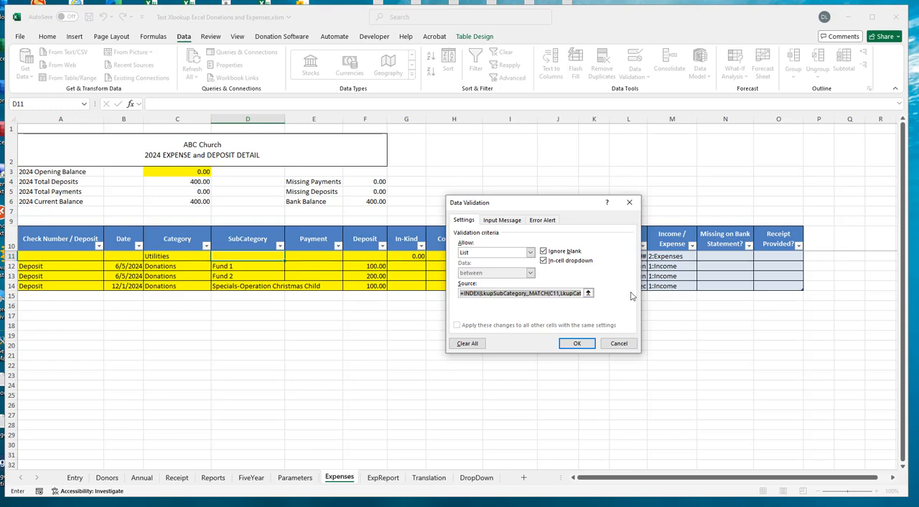
# - Turn off the error alert for invalid data in D11's validation and apply the settings
pyautogui.click(541, 221)
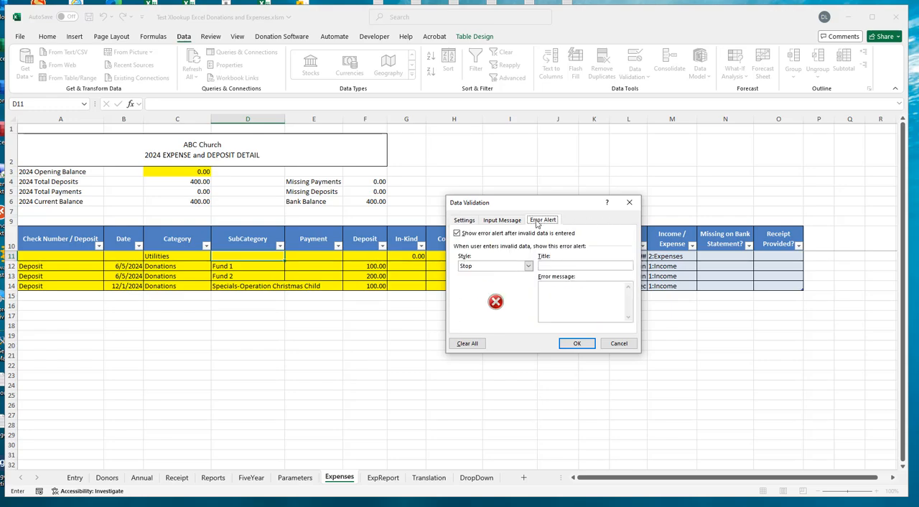
pyautogui.click(457, 234)
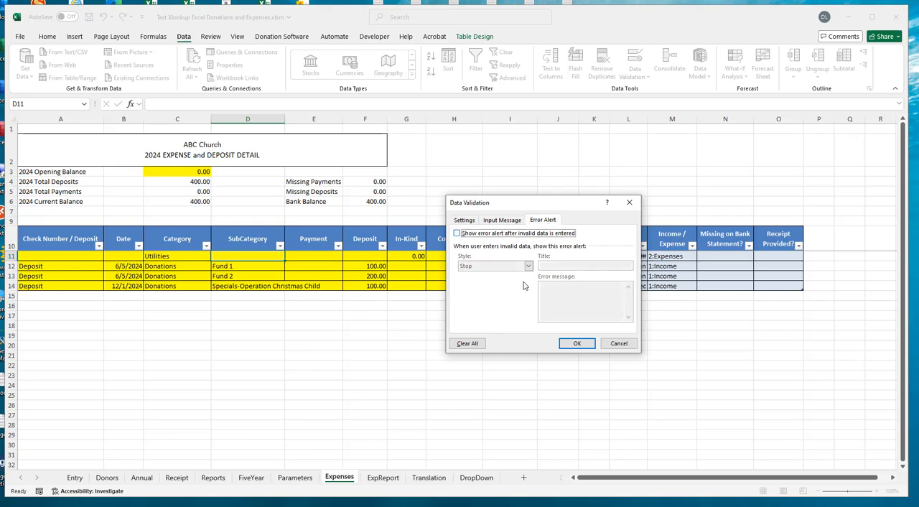
pyautogui.click(575, 344)
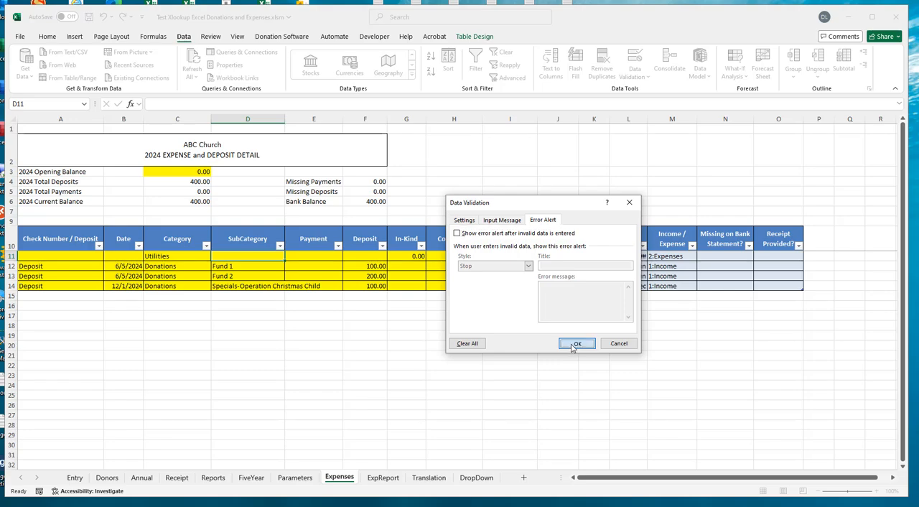
# - Test the dependent dropdown by choosing Salaries as the category in C11 and opening the subcategory list in D11
pyautogui.click(190, 256)
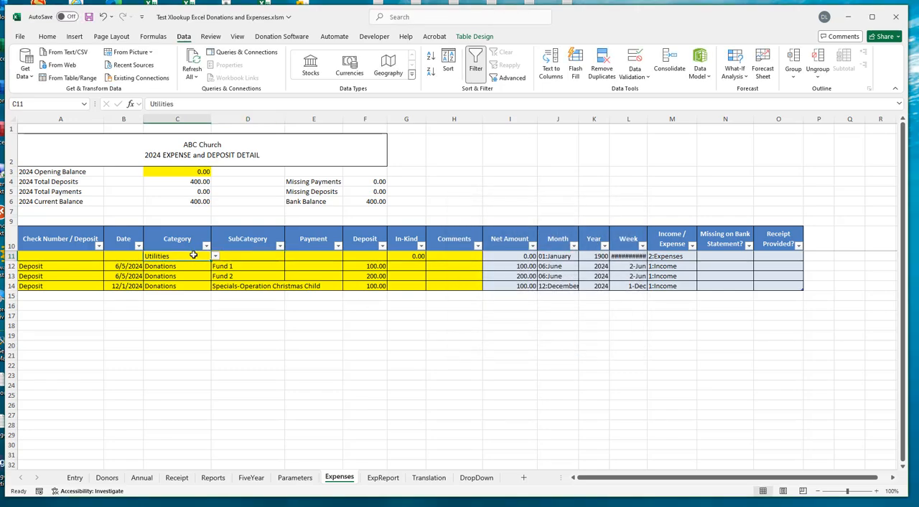
pyautogui.click(215, 256)
pyautogui.click(162, 295)
pyautogui.click(248, 258)
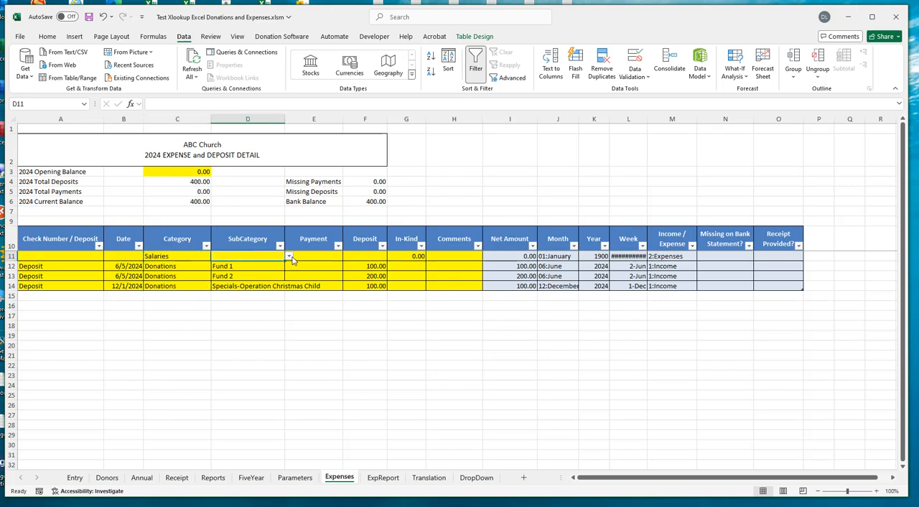
pyautogui.click(290, 257)
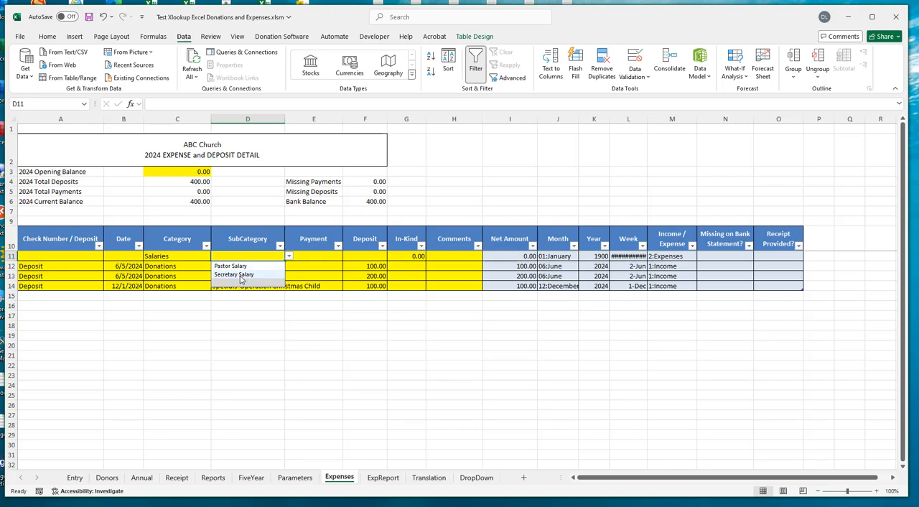
# - Set the category in C11 to Utilities and view the subcategory choices in D11 without picking one
pyautogui.click(196, 258)
pyautogui.click(215, 258)
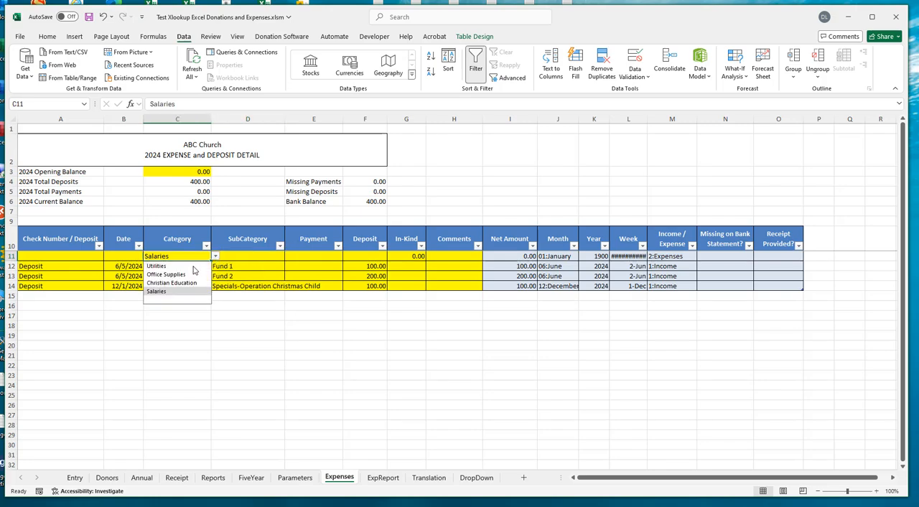
pyautogui.click(165, 267)
pyautogui.click(278, 257)
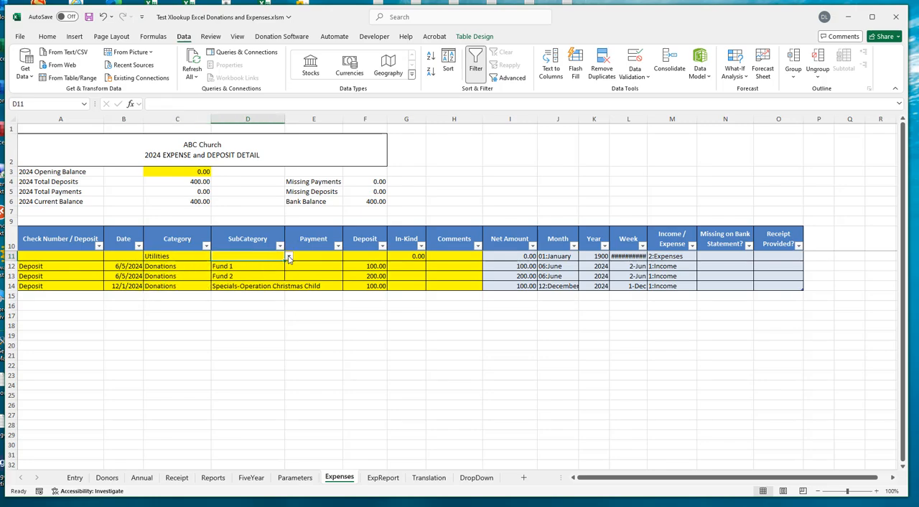
pyautogui.click(289, 256)
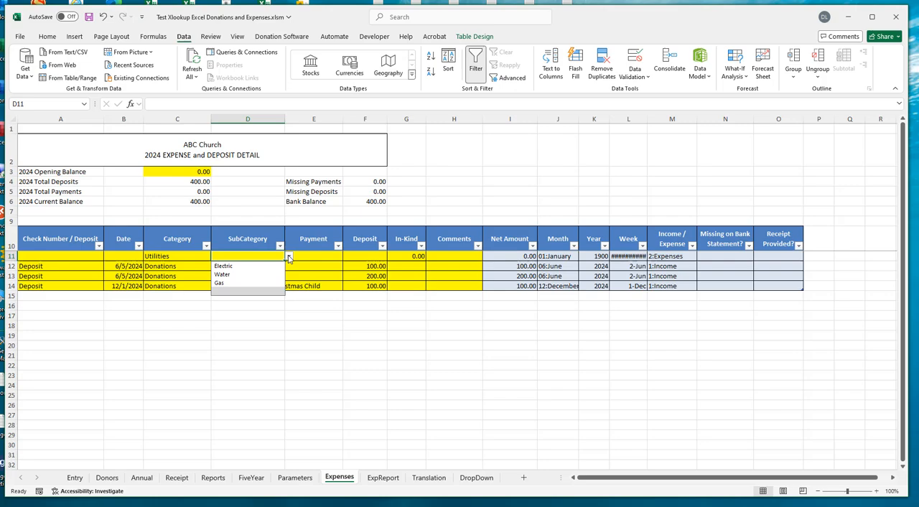
pyautogui.click(244, 255)
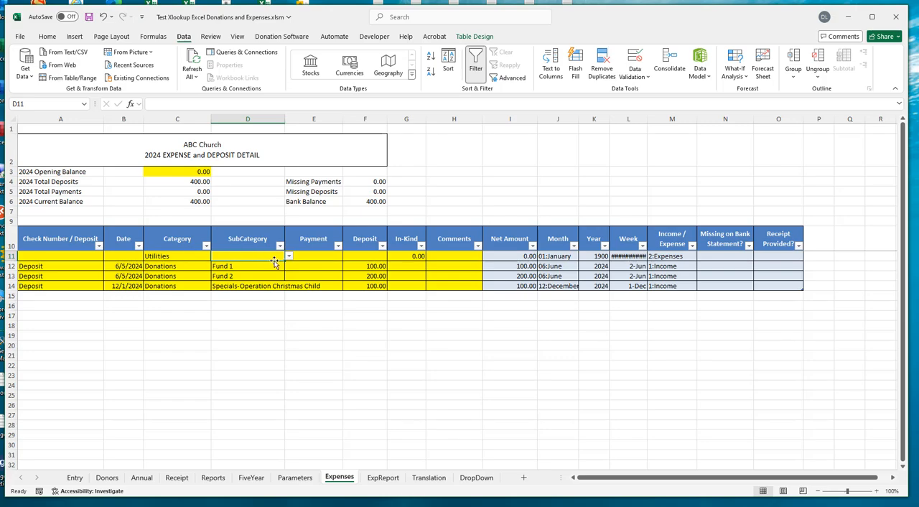
pyautogui.click(164, 257)
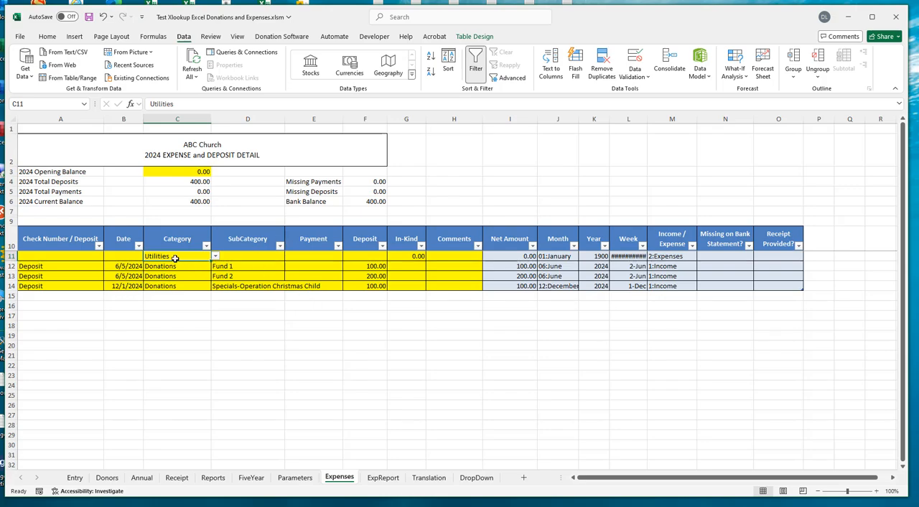
pyautogui.click(233, 257)
pyautogui.click(170, 259)
pyautogui.click(244, 257)
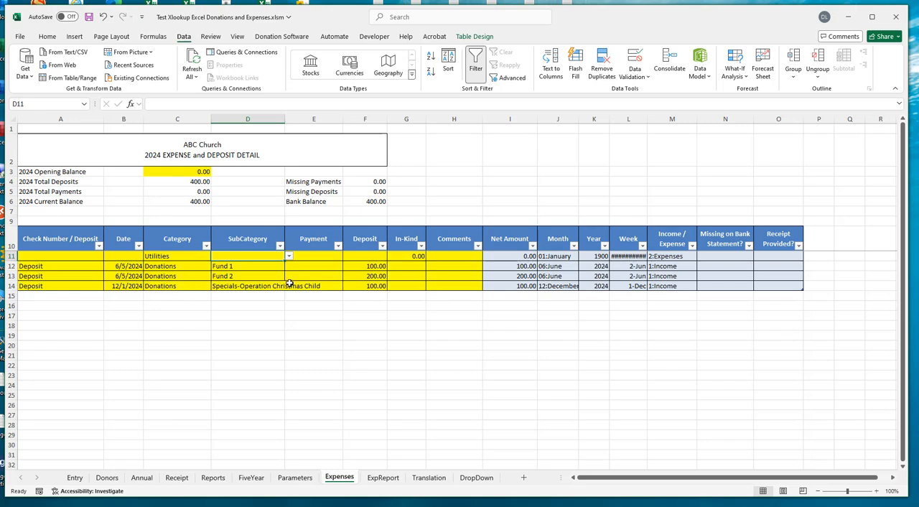
# - Copy the data validation from C11:D11 to the Category and SubCategory cells C12:D14 using Paste Special with Validation only
pyautogui.click(186, 257)
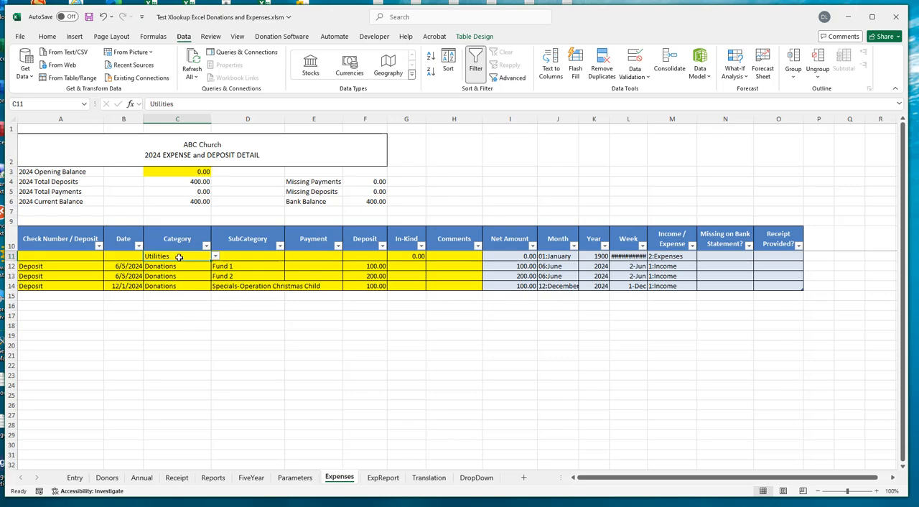
pyautogui.moveTo(179, 257); pyautogui.dragTo(238, 256)
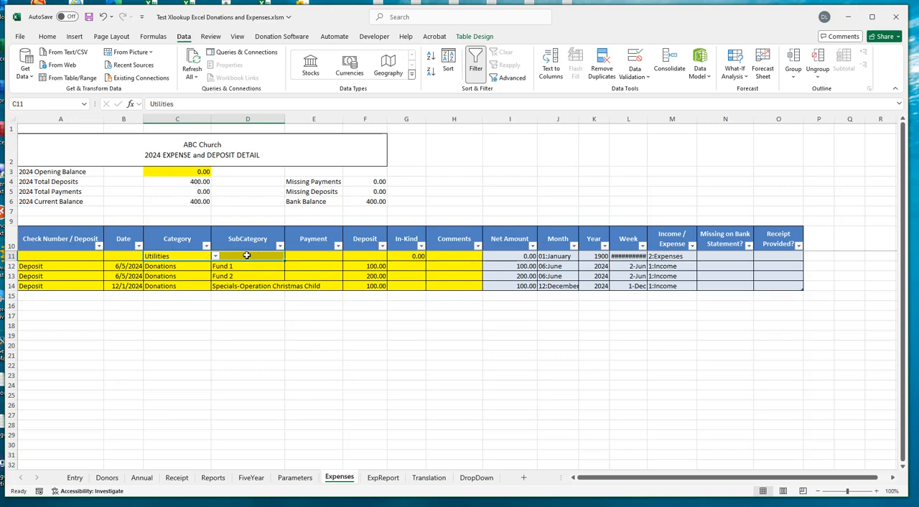
pyautogui.rightClick(246, 255)
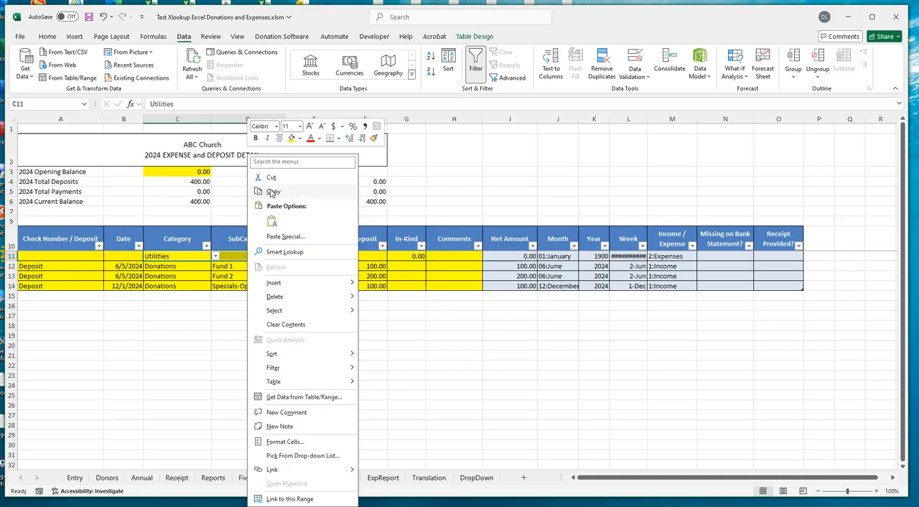
pyautogui.click(271, 192)
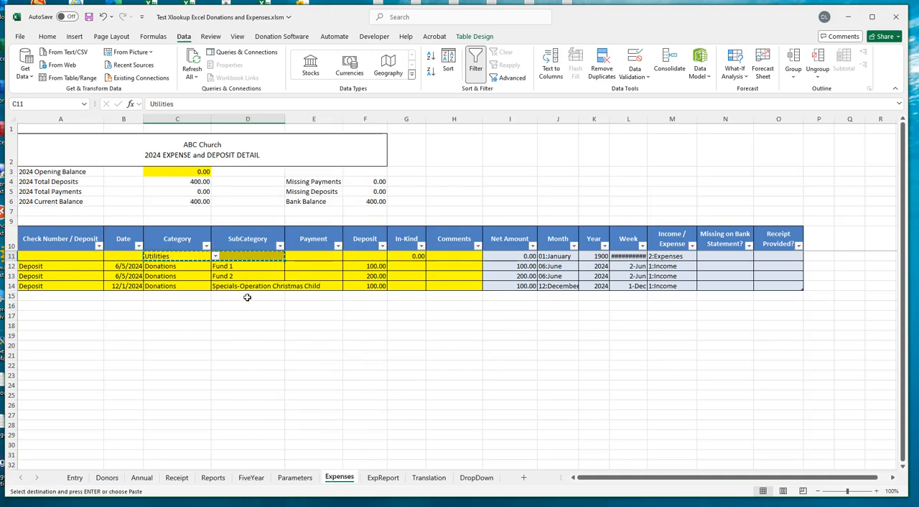
pyautogui.moveTo(165, 266); pyautogui.dragTo(225, 286)
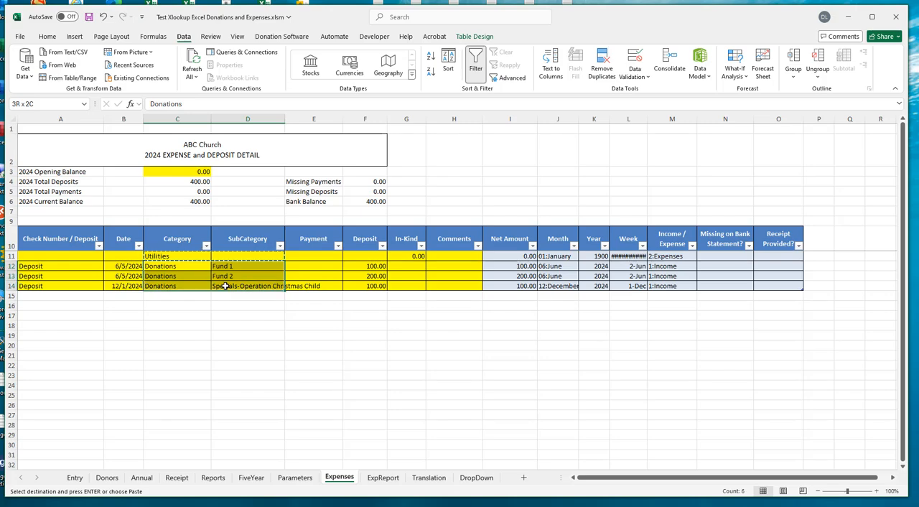
pyautogui.moveTo(225, 286); pyautogui.dragTo(225, 285)
pyautogui.rightClick(192, 277)
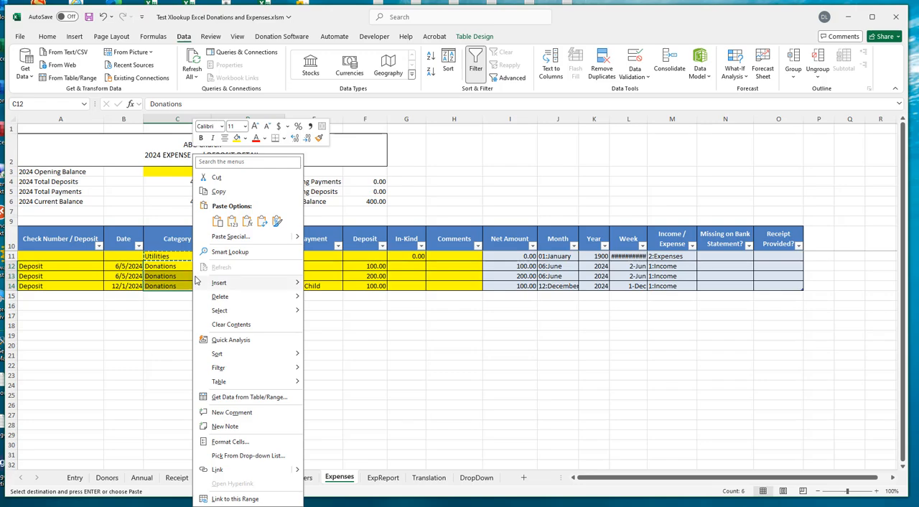
pyautogui.click(225, 237)
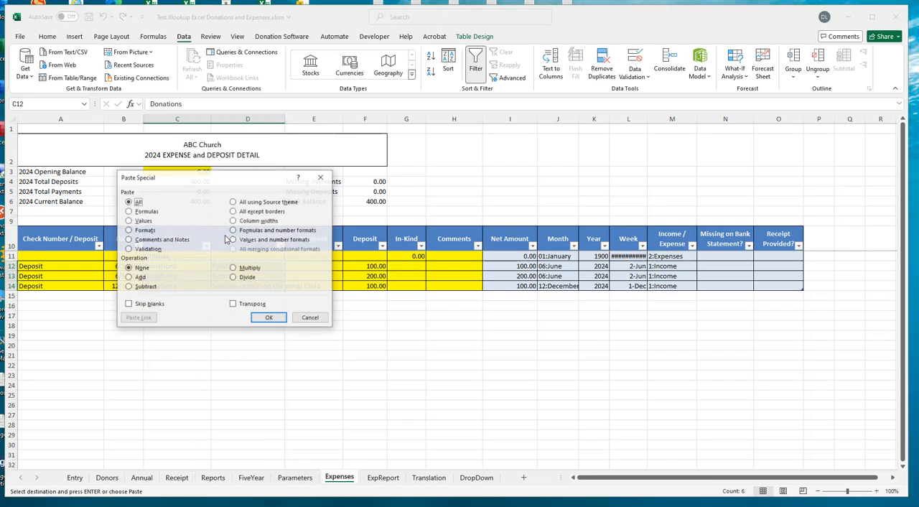
pyautogui.moveTo(225, 186); pyautogui.dragTo(389, 199)
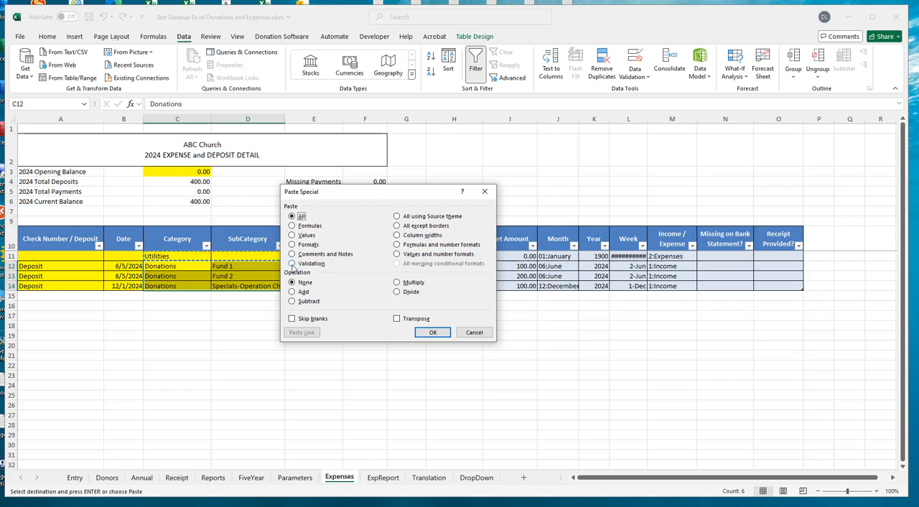
pyautogui.click(292, 264)
pyautogui.click(433, 333)
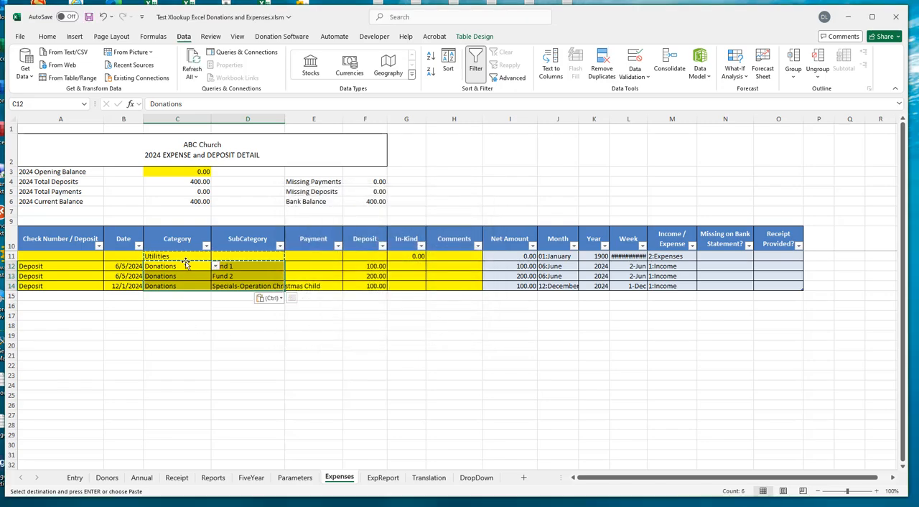
# - Check that the copied dropdowns work in the Category and SubCategory cells of row 14 without changing their values
pyautogui.click(178, 285)
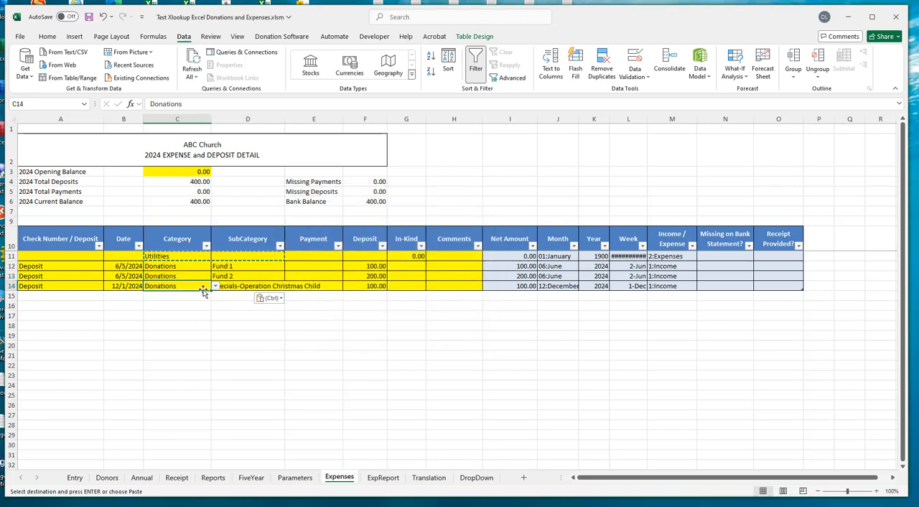
pyautogui.click(215, 286)
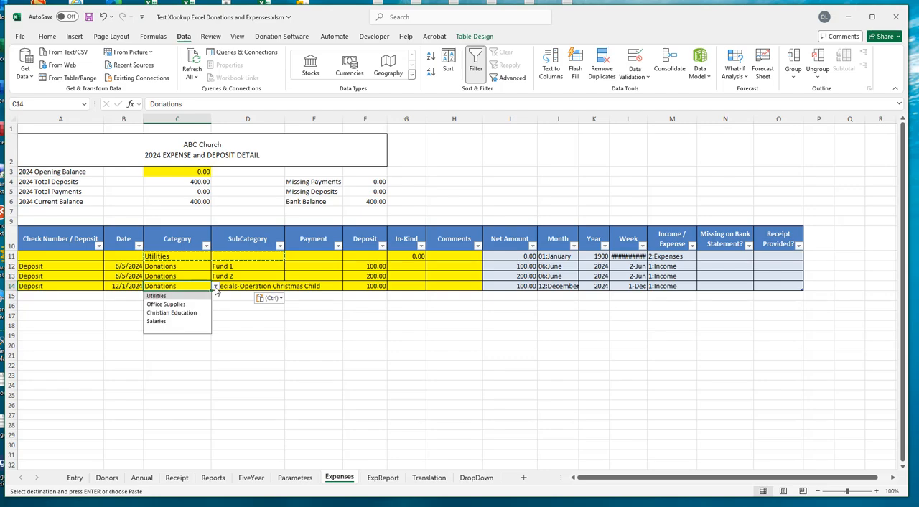
pyautogui.click(170, 286)
pyautogui.click(247, 286)
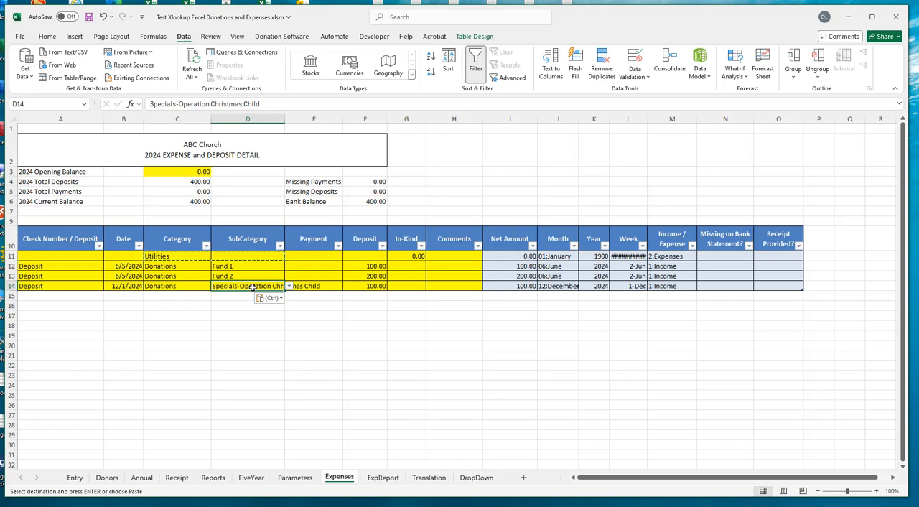
# - Start a new expense row in row 15 with check number 1234 and the date 12/5/2024
pyautogui.click(28, 295)
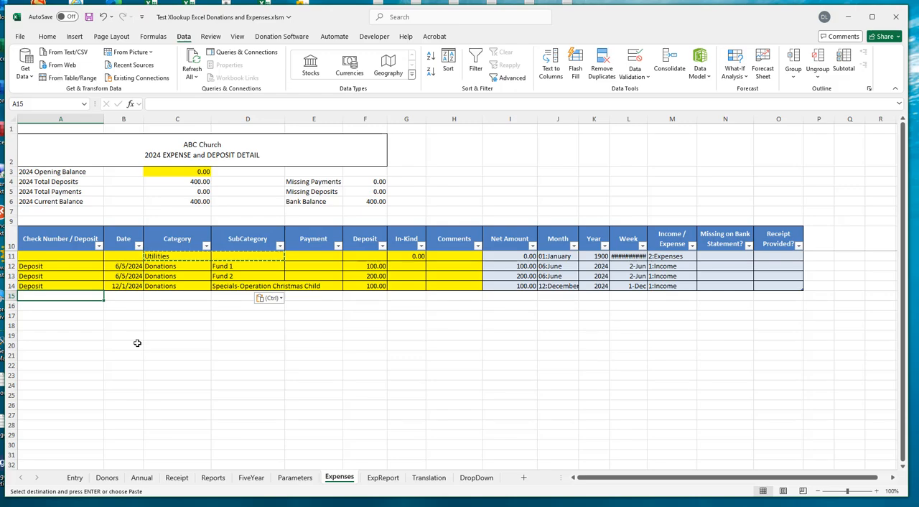
pyautogui.write('1234')
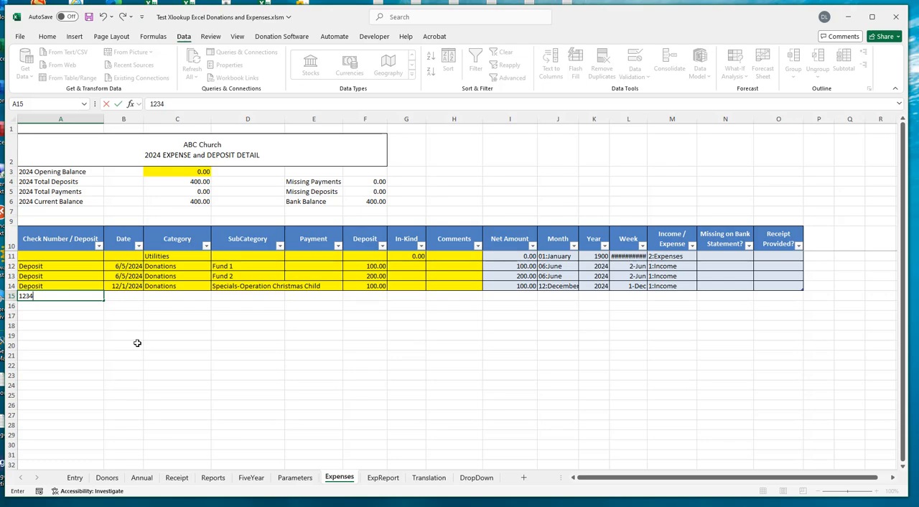
pyautogui.press('Tab')
pyautogui.write('12/')
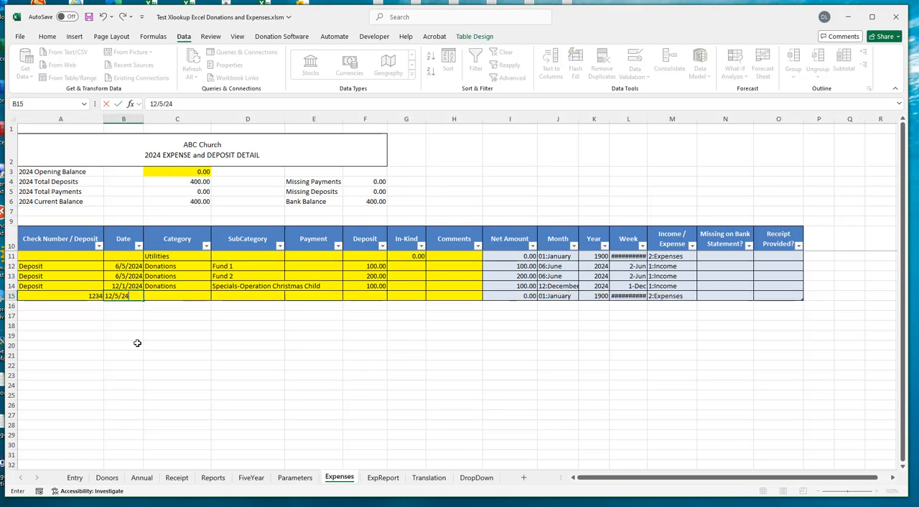
pyautogui.write('5/2024')
pyautogui.press('Tab')
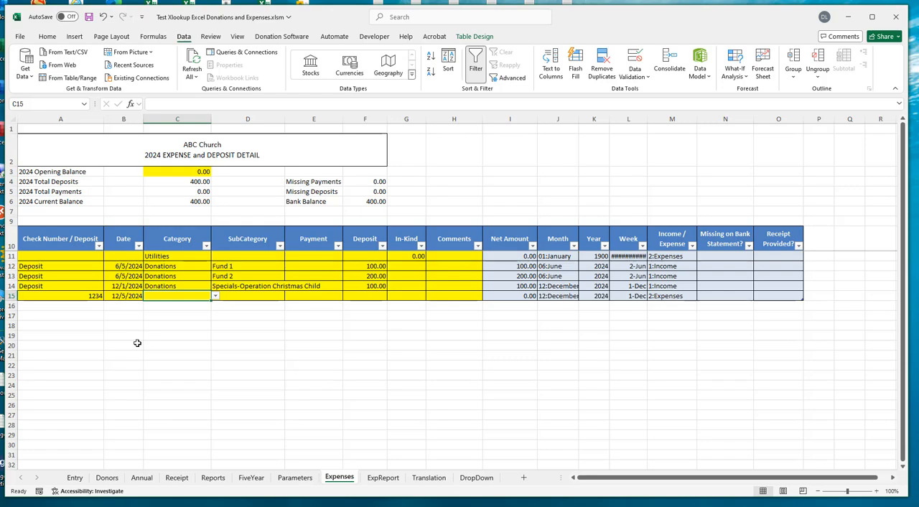
# - Complete row 15 with category Utilities, subcategory Electric from the dropdown lists, and a payment of 125
pyautogui.click(216, 297)
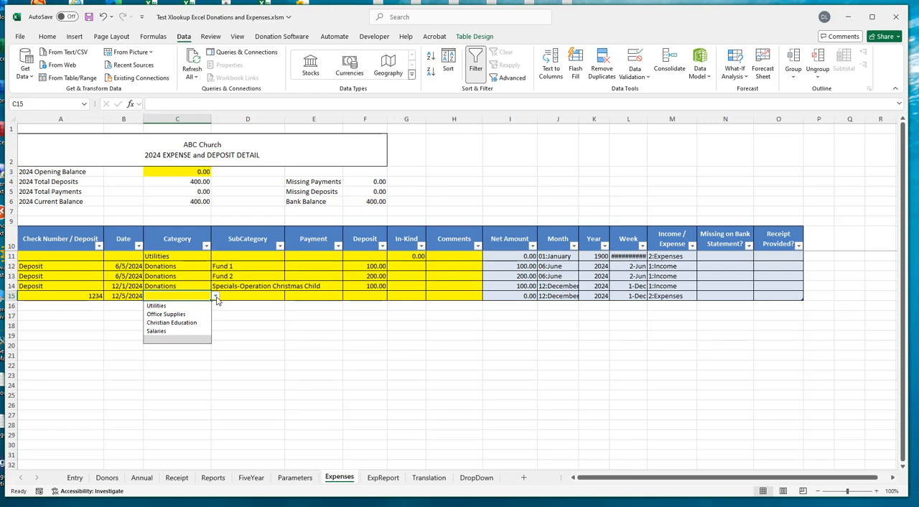
pyautogui.click(167, 306)
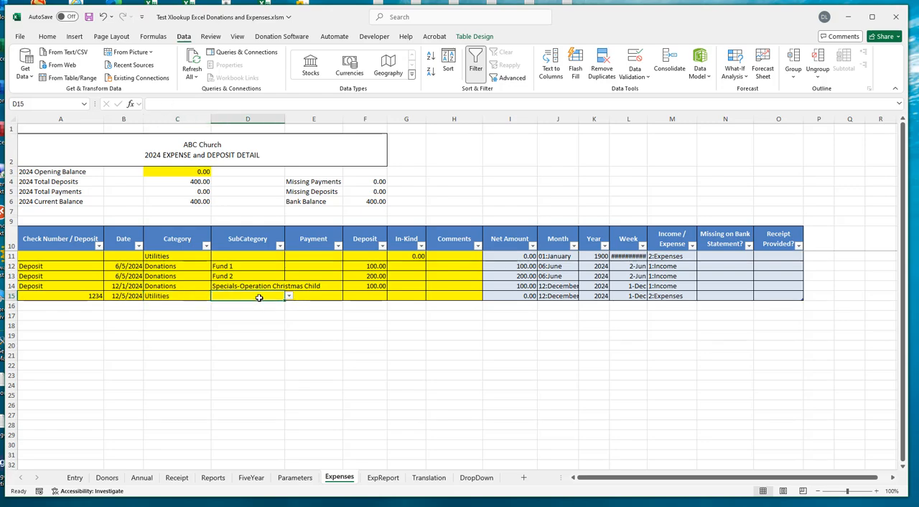
pyautogui.click(259, 297)
pyautogui.click(289, 297)
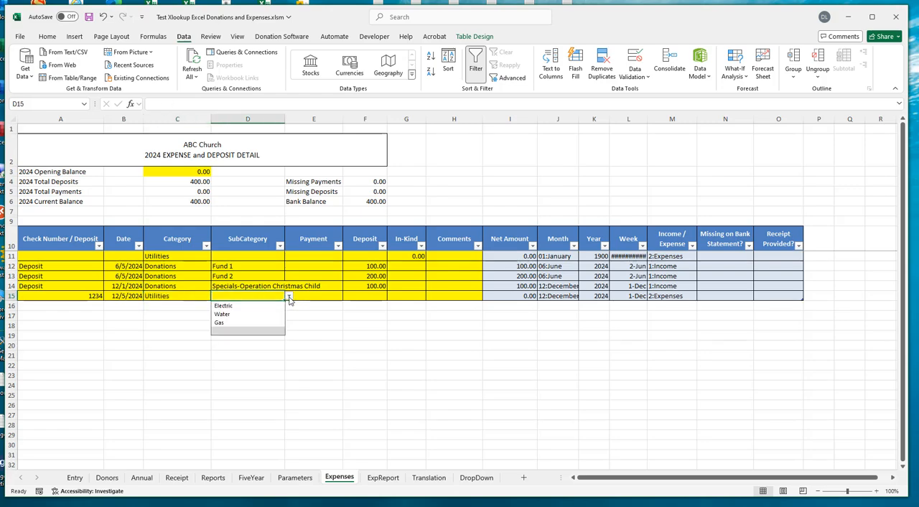
pyautogui.click(233, 307)
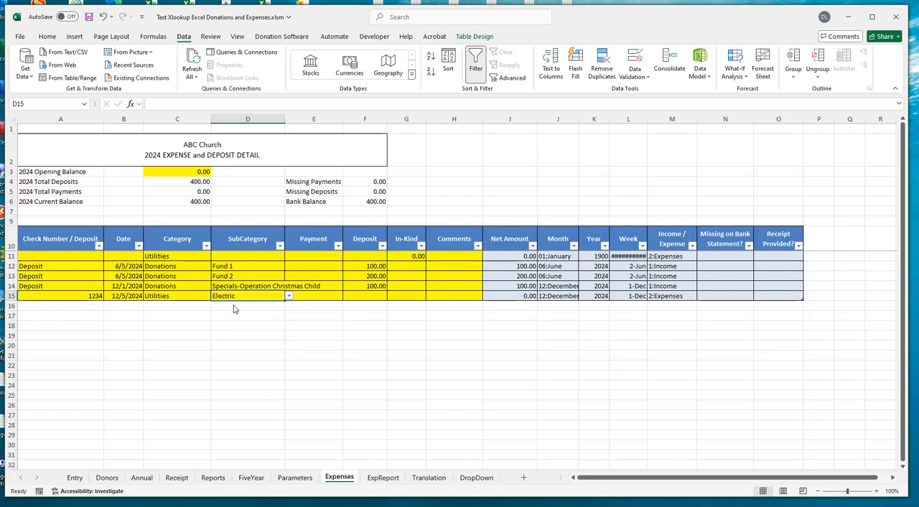
pyautogui.click(308, 296)
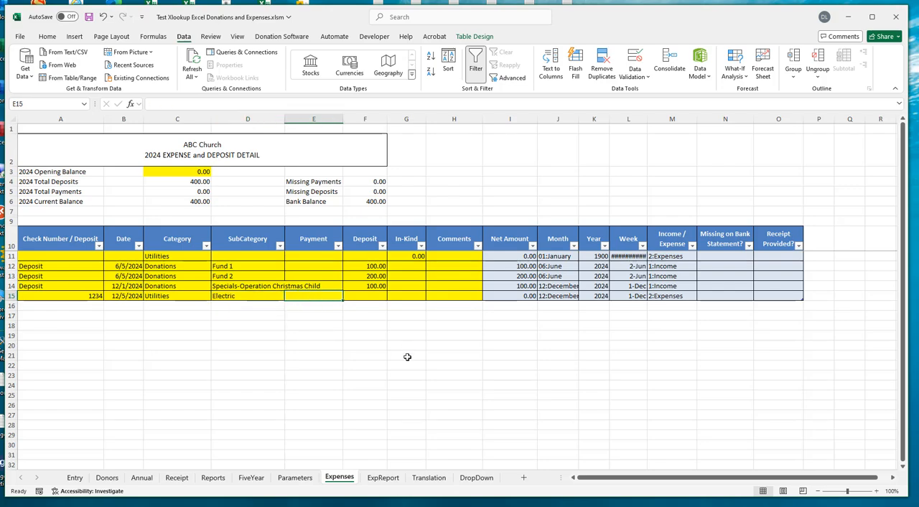
pyautogui.write('125')
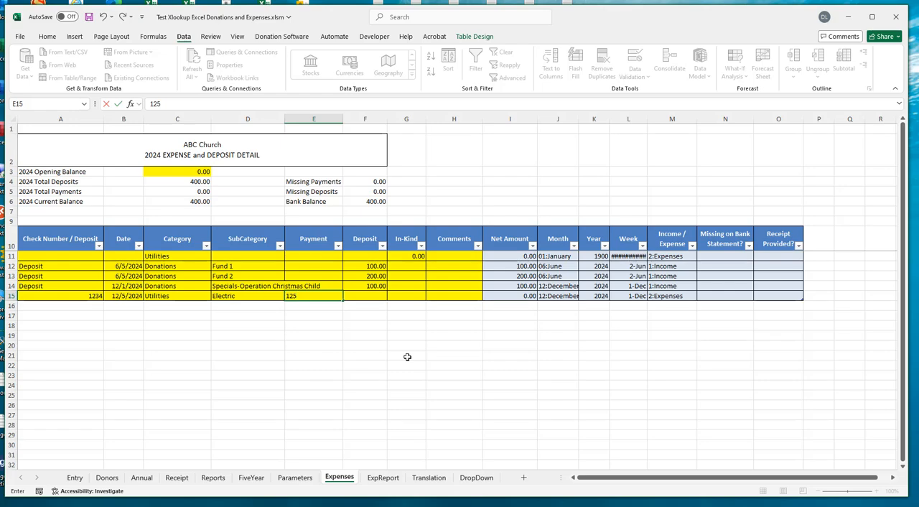
pyautogui.press('Tab')
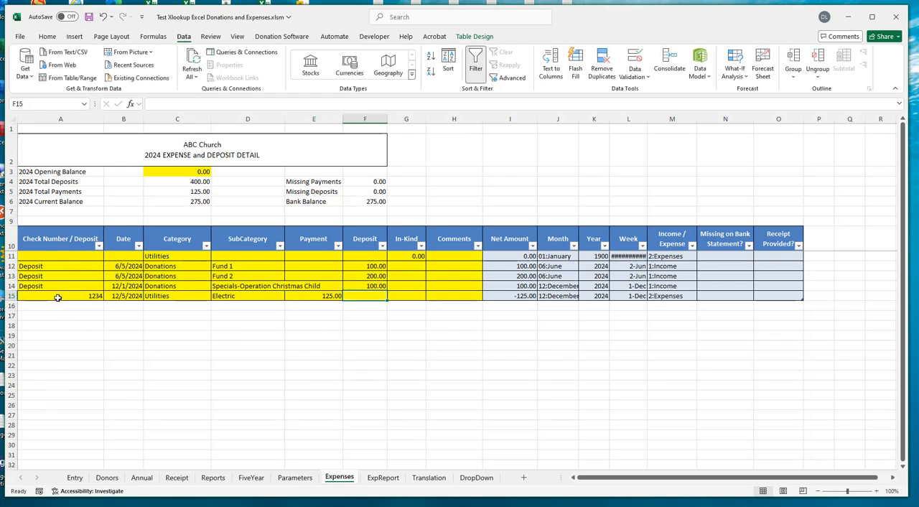
# - Start another expense row in row 16 with check number 1235 and the date 12/5/24
pyautogui.click(71, 306)
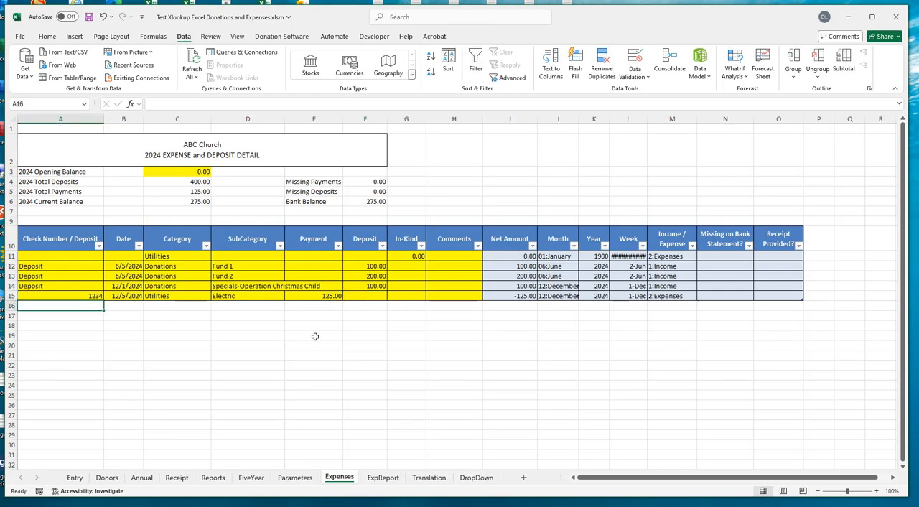
pyautogui.write('1234')
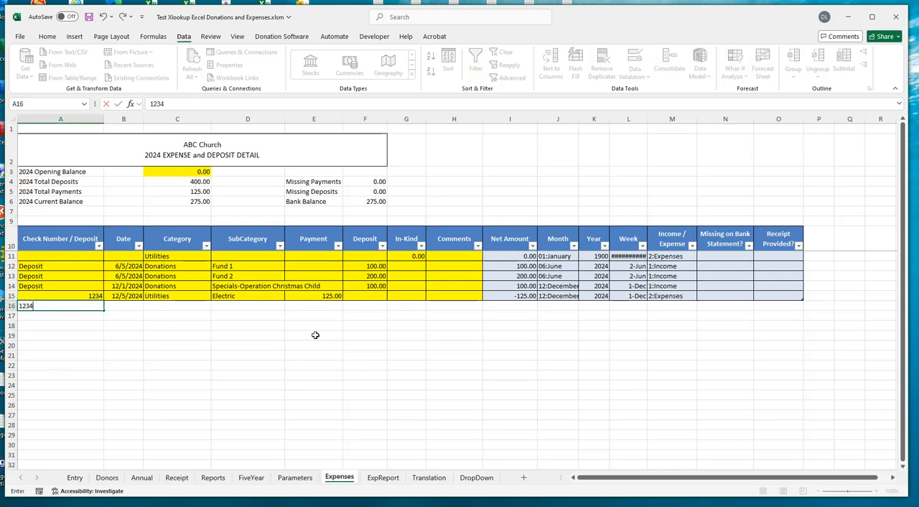
pyautogui.press('BackSpace')
pyautogui.press('BackSpace')
pyautogui.press('Tab')
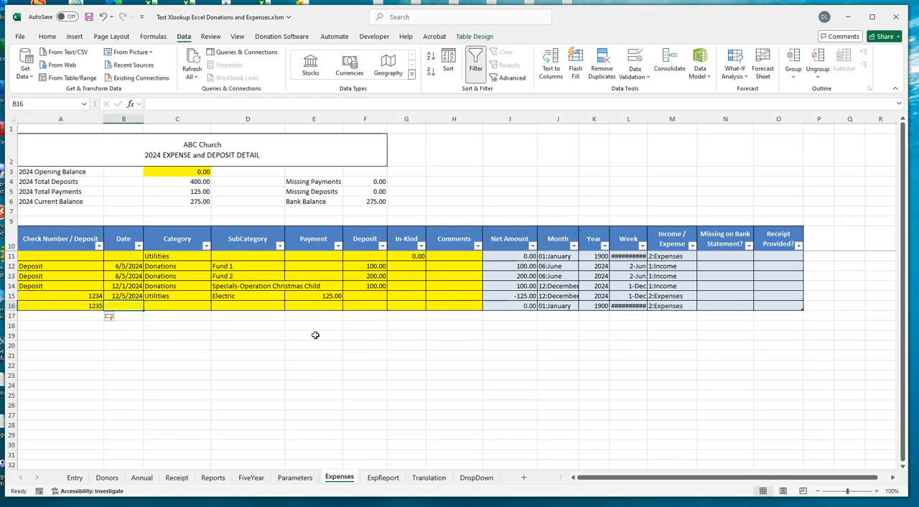
pyautogui.write('12/5/24')
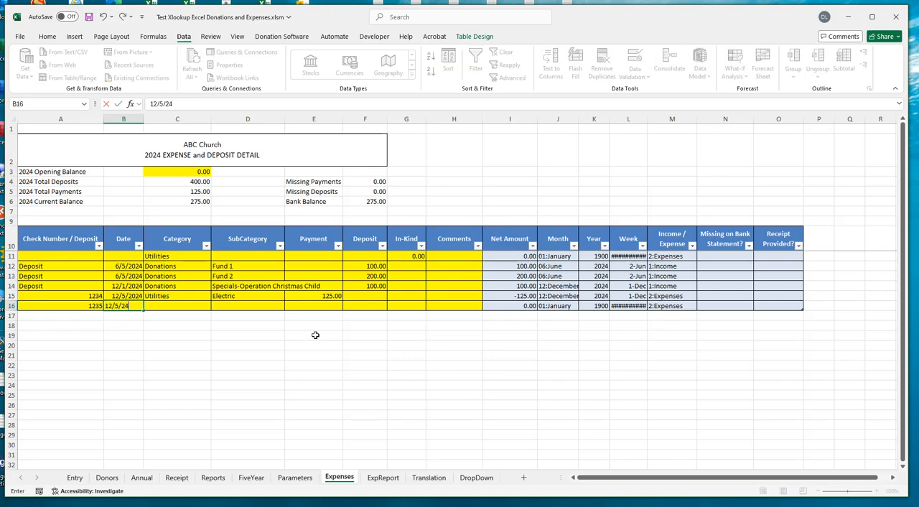
pyautogui.press('Tab')
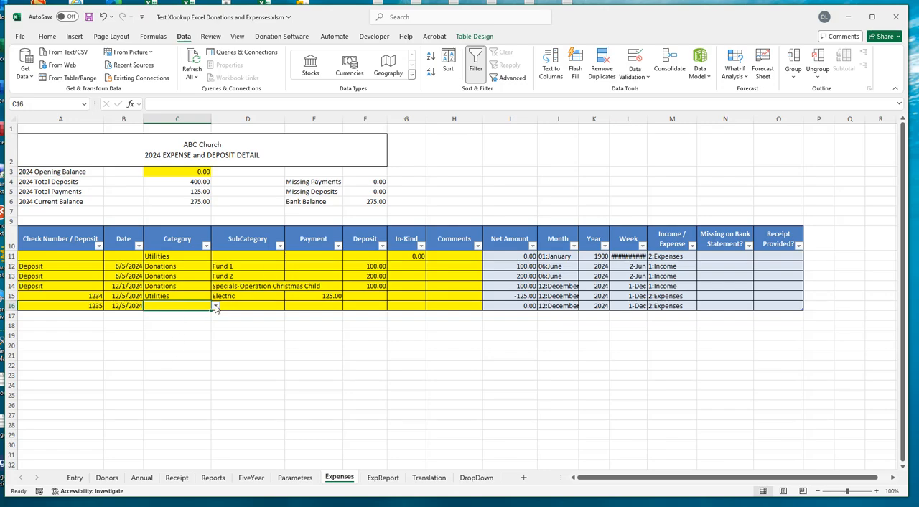
# - Complete row 16 with category Utilities, subcategory Gas from the dropdown lists, and a payment of 200
pyautogui.click(214, 307)
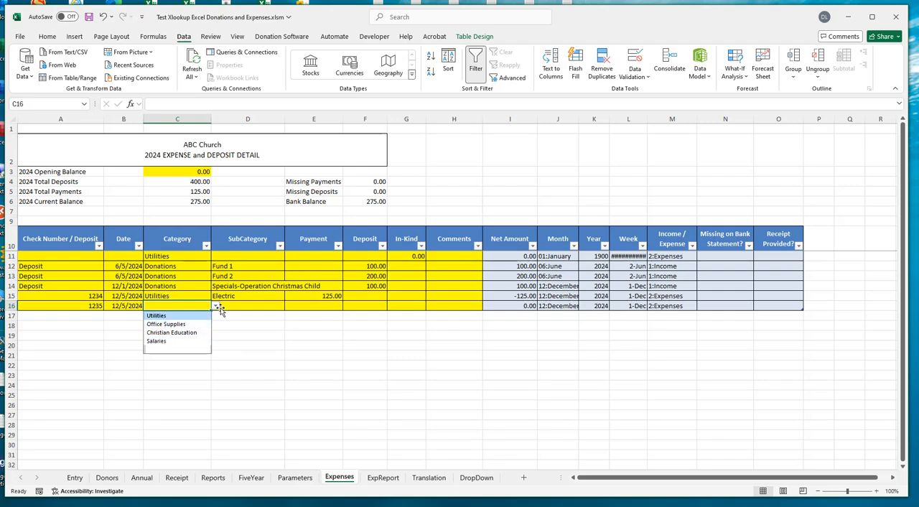
pyautogui.click(158, 315)
pyautogui.click(276, 306)
pyautogui.click(289, 306)
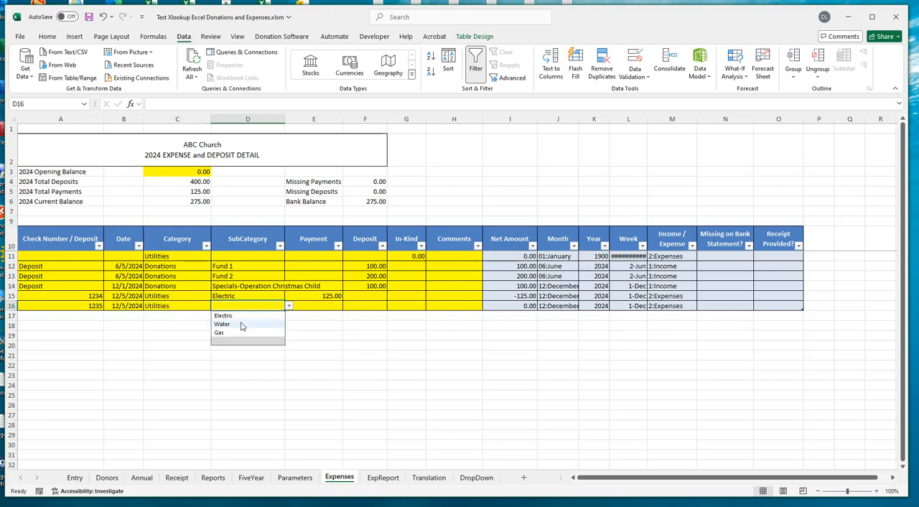
pyautogui.click(219, 334)
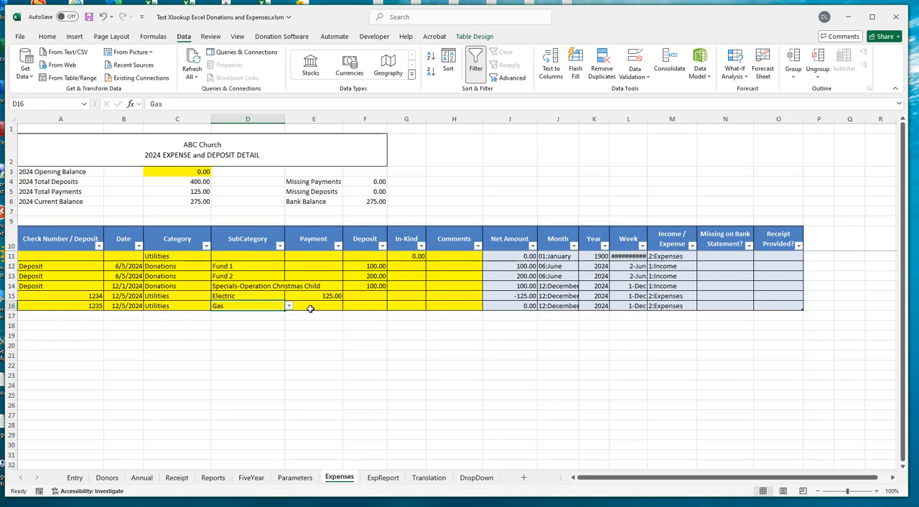
pyautogui.click(311, 306)
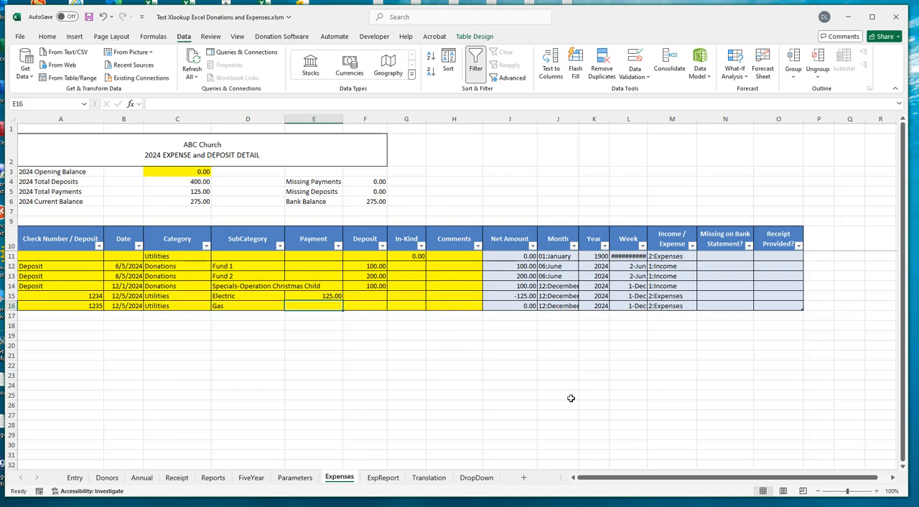
pyautogui.write('200')
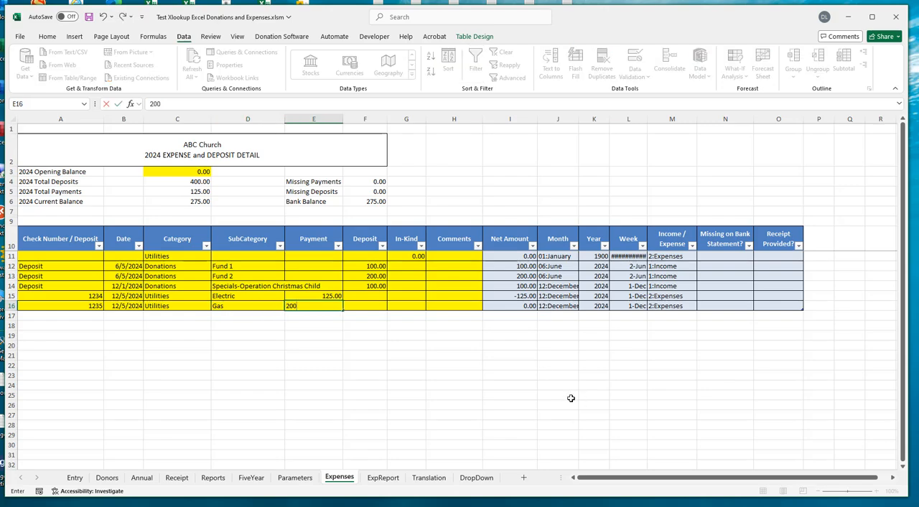
pyautogui.press('Tab')
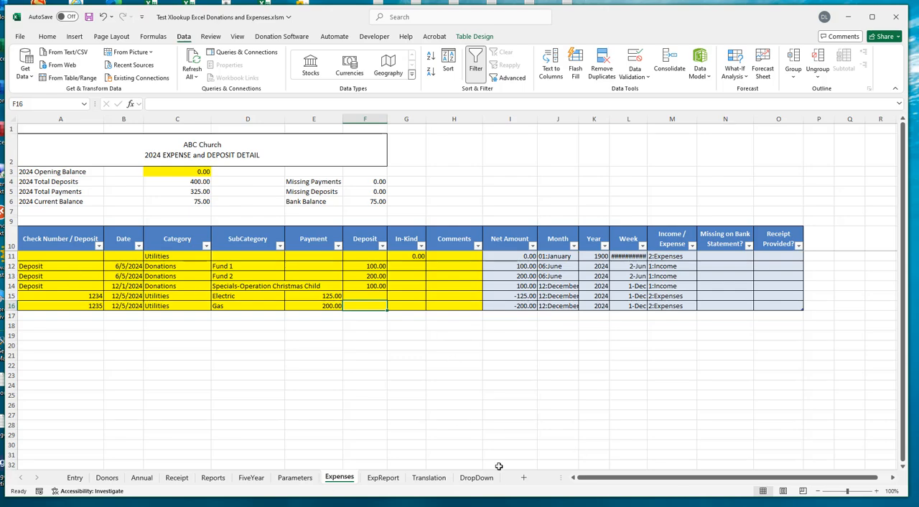
# - Insert a blank row at row 5 of the DropDown sheet, inside the bordered subcategory table
pyautogui.click(476, 480)
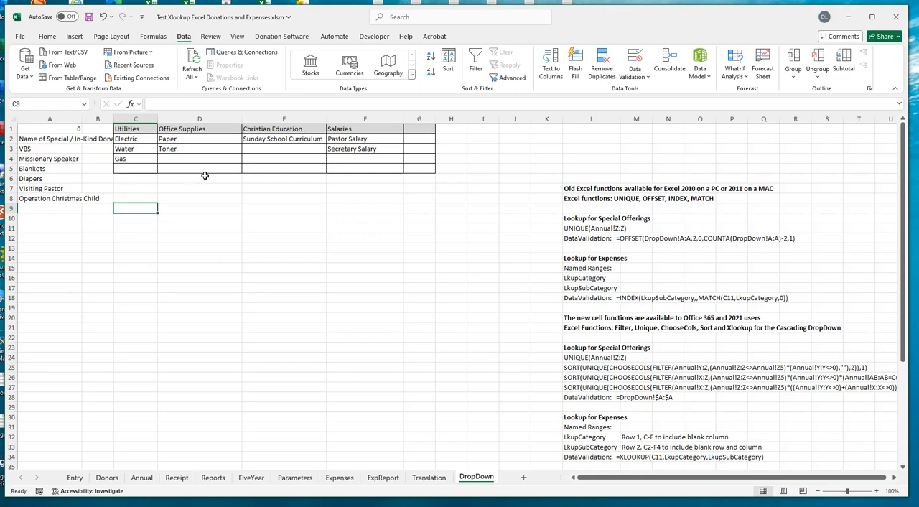
pyautogui.click(128, 167)
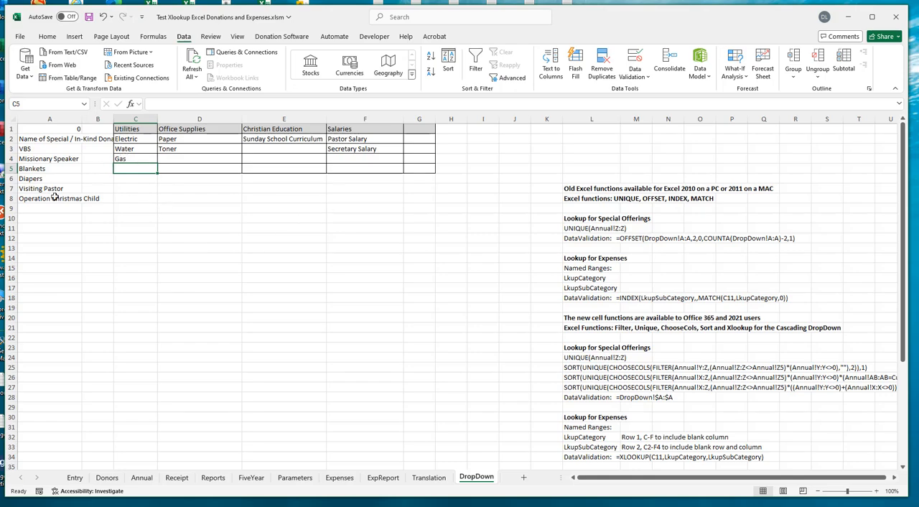
pyautogui.click(10, 169)
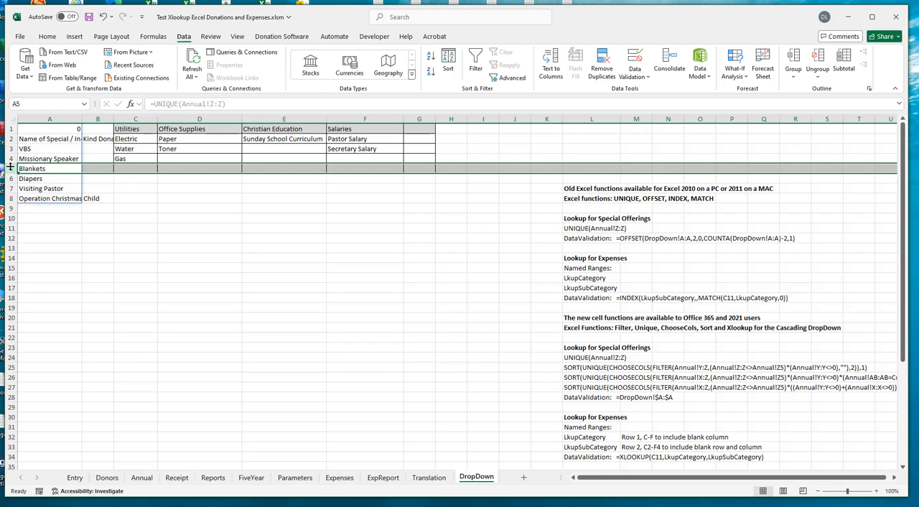
pyautogui.click(146, 228)
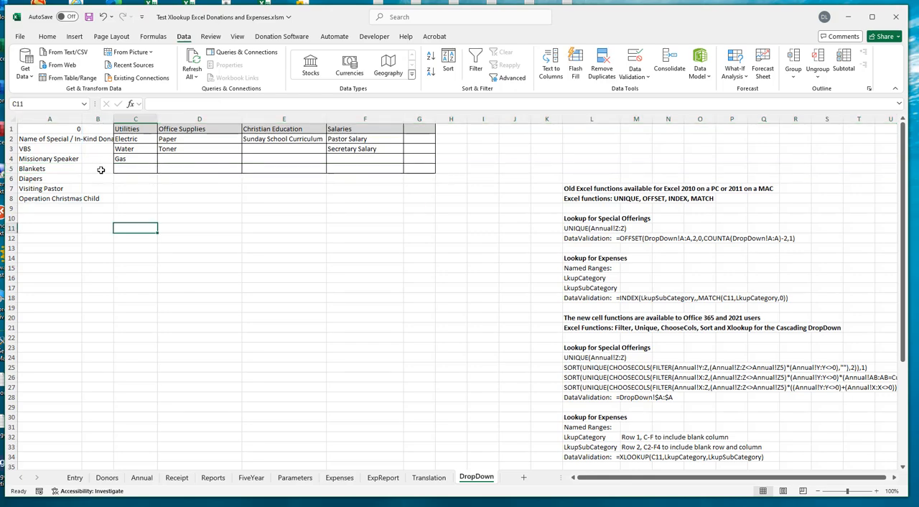
pyautogui.click(10, 168)
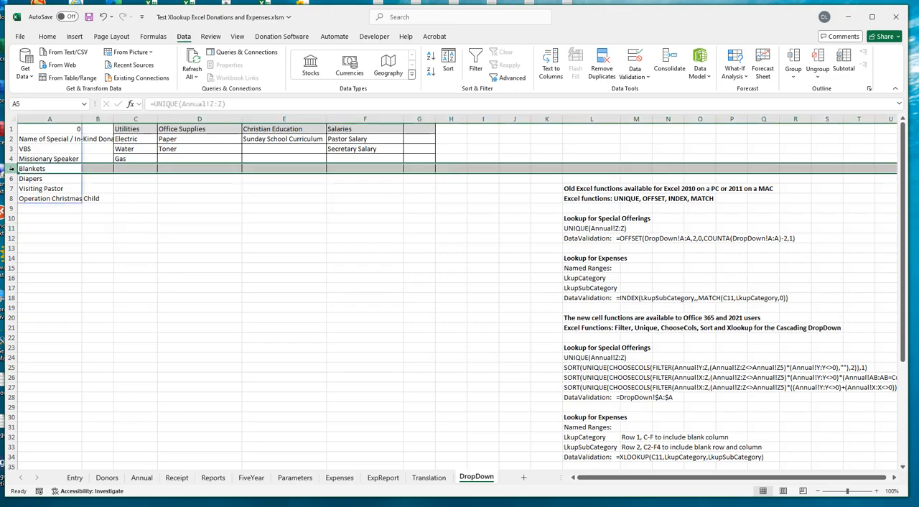
pyautogui.rightClick(12, 168)
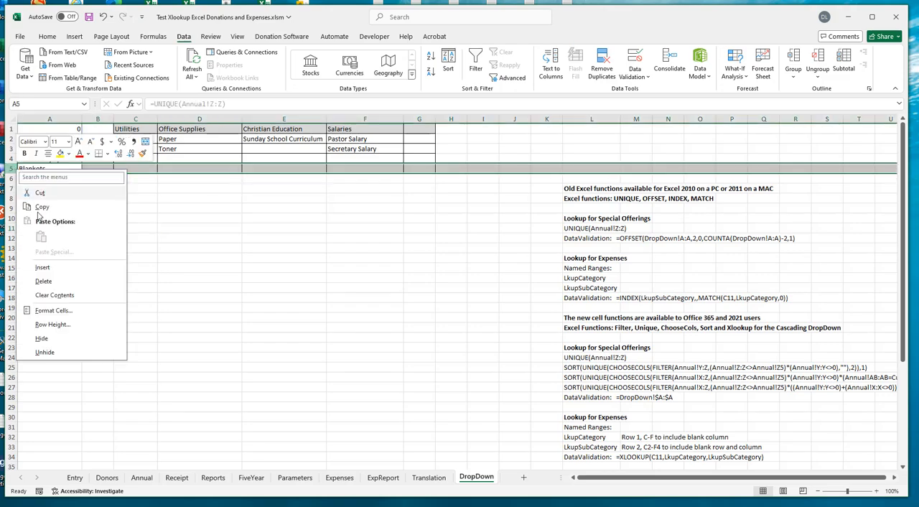
pyautogui.click(55, 273)
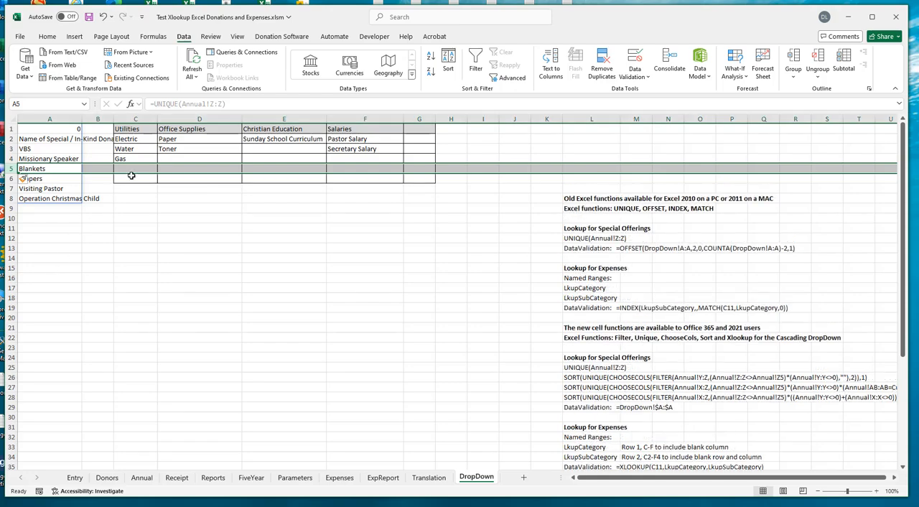
# - Add Sewer to the Utilities subcategories in cell C5
pyautogui.click(133, 169)
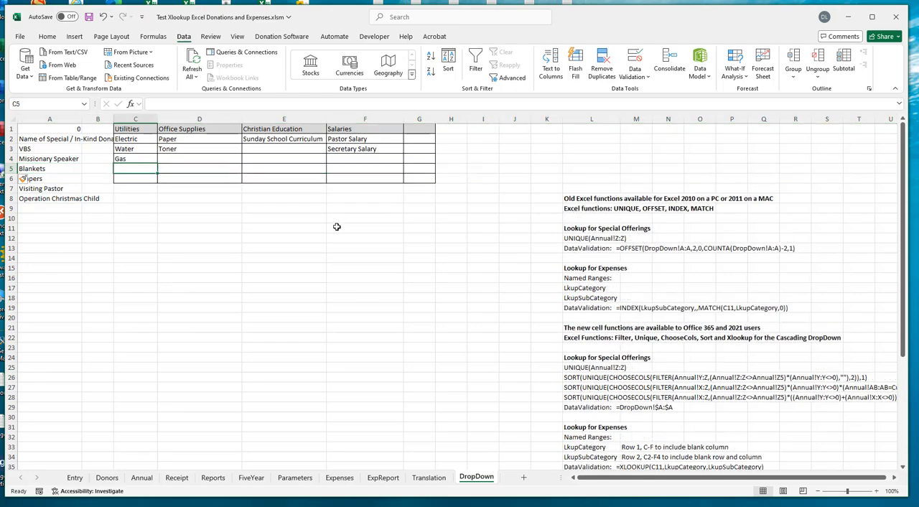
pyautogui.write('Se')
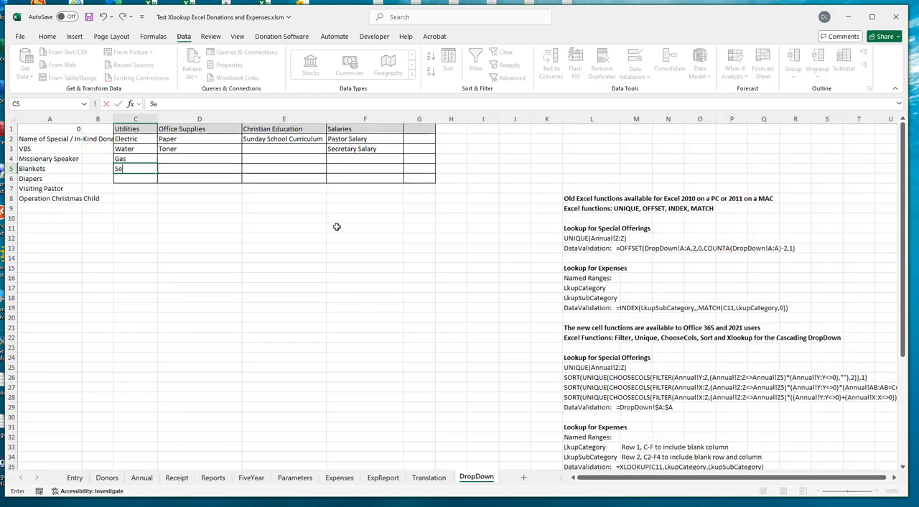
pyautogui.write('wer')
pyautogui.click(196, 166)
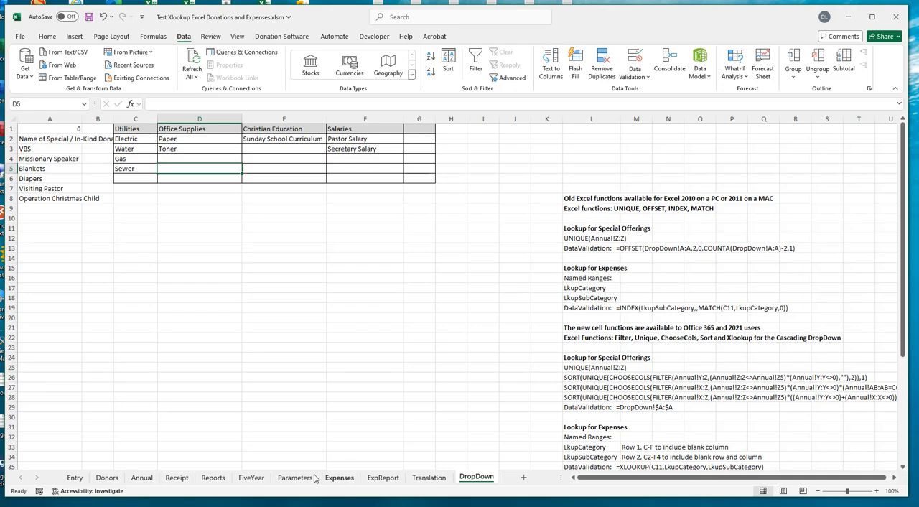
# - Check the subcategory choices offered for the Utilities entry in row 16 of the Expenses sheet, keeping Gas
pyautogui.click(338, 478)
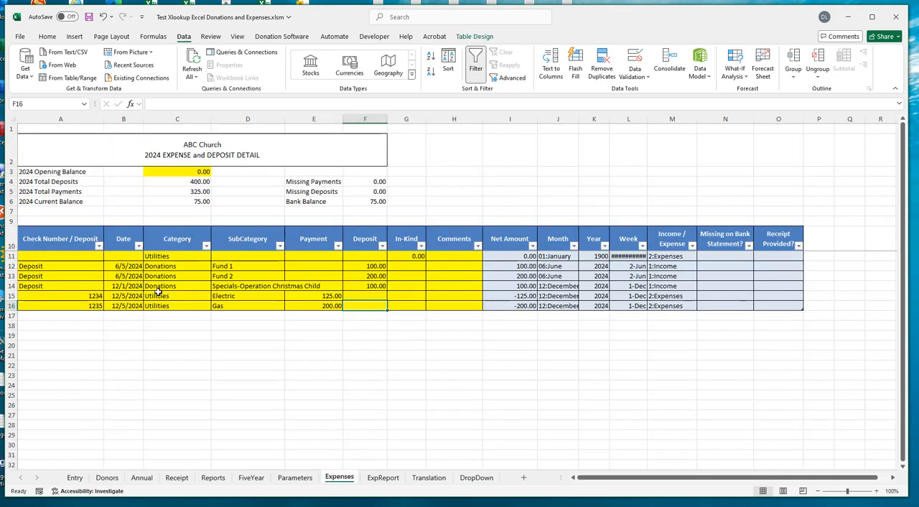
pyautogui.click(254, 306)
pyautogui.click(158, 306)
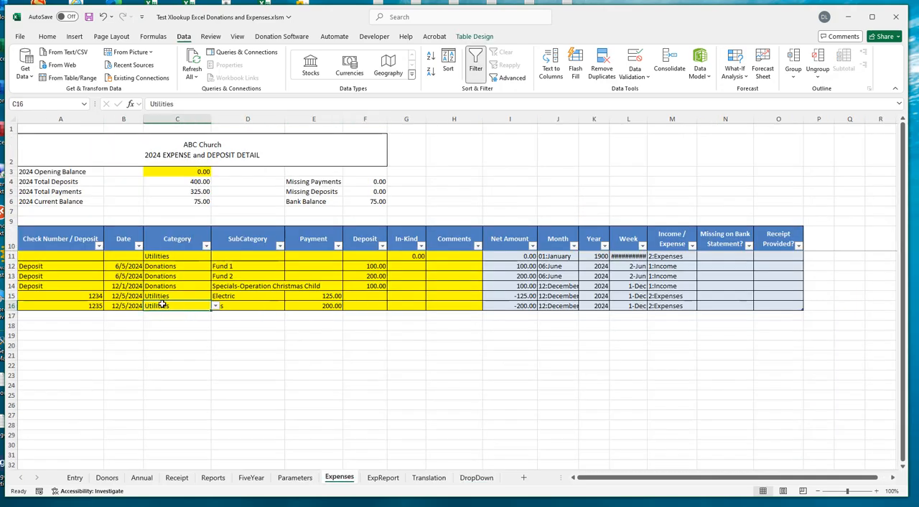
pyautogui.click(266, 306)
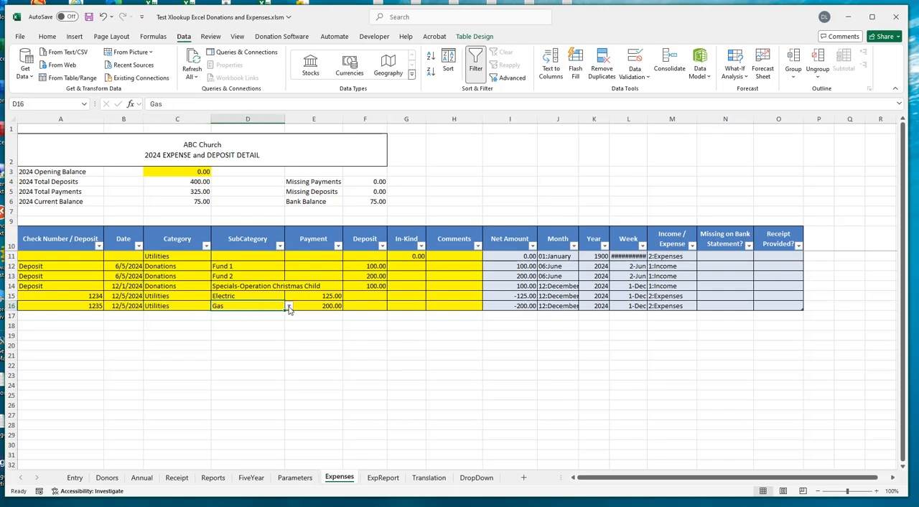
pyautogui.click(289, 307)
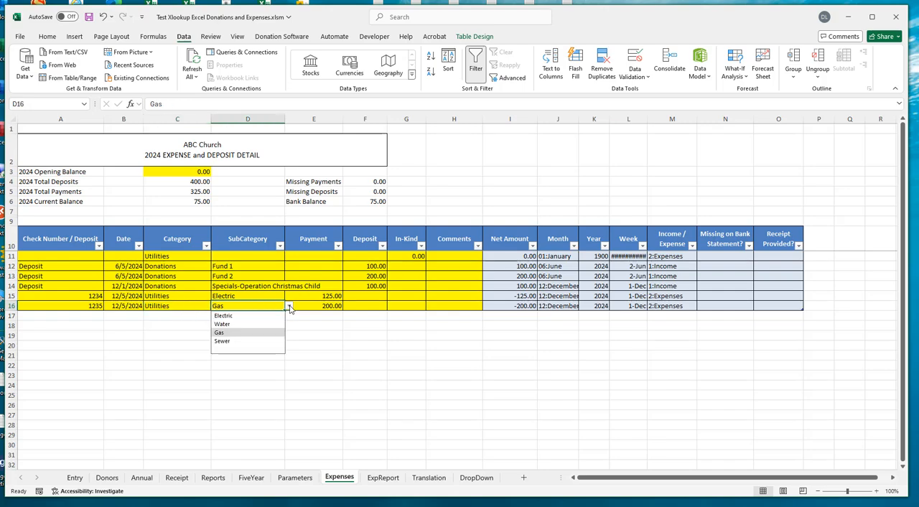
pyautogui.click(240, 306)
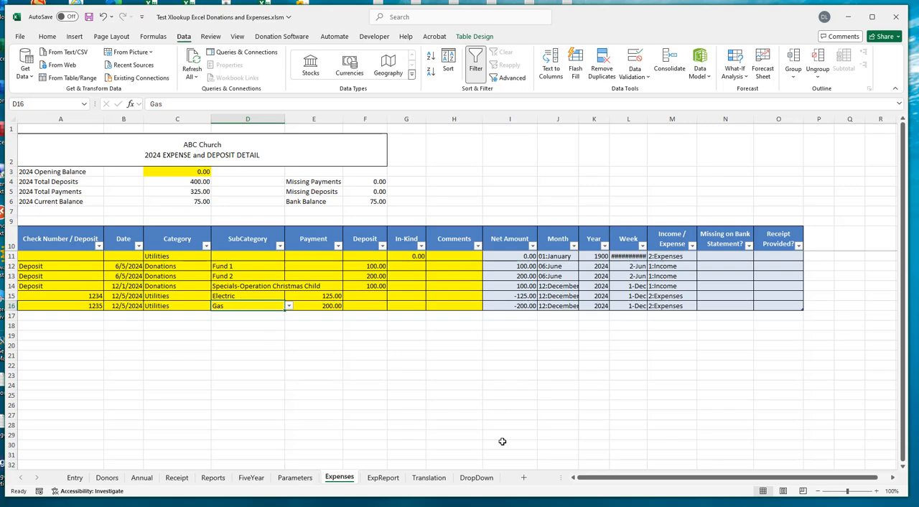
# - Insert a new column at column G of the DropDown sheet, after the Salaries category
pyautogui.click(476, 477)
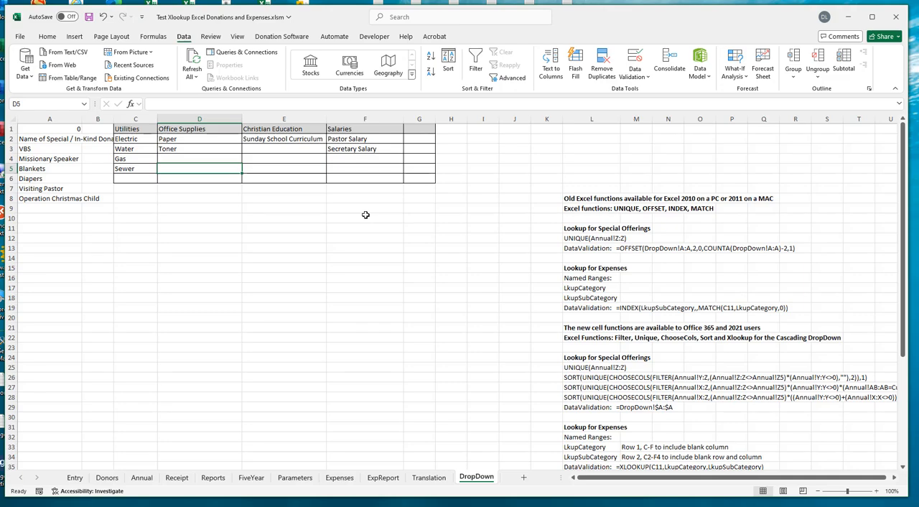
pyautogui.click(419, 119)
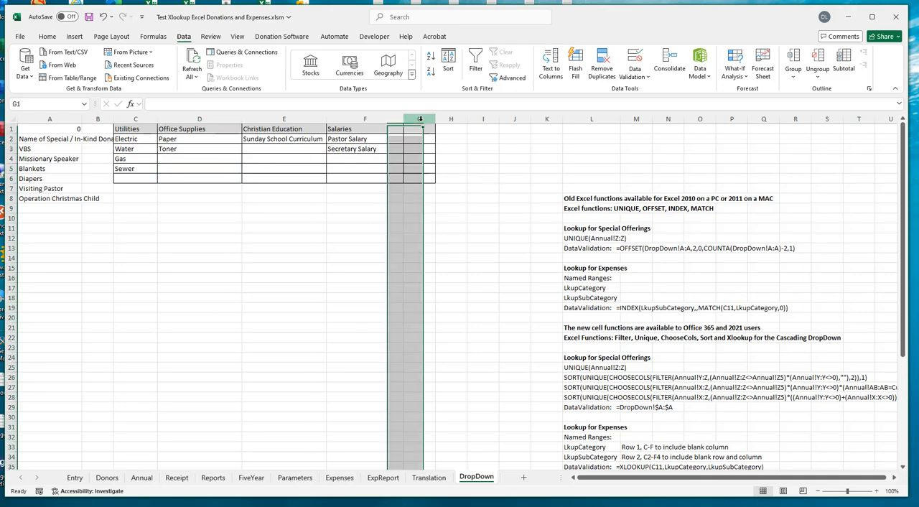
pyautogui.rightClick(419, 119)
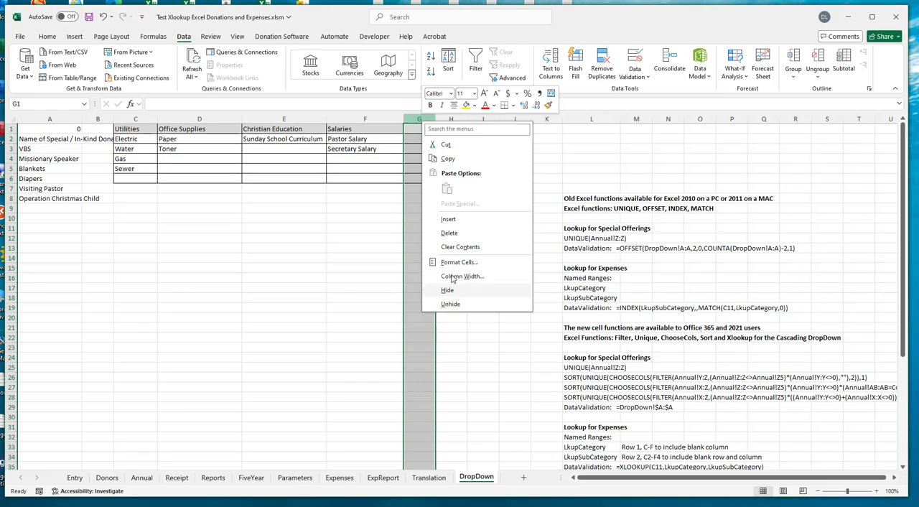
pyautogui.click(448, 220)
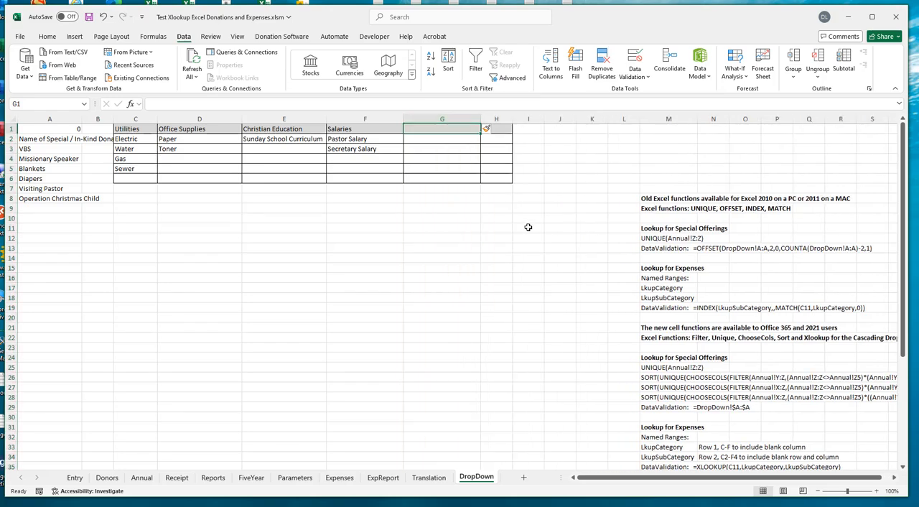
# - Enter the category heading Maintenance in G1 and its subcategory Lawn Care in G2
pyautogui.write('Maintenanc')
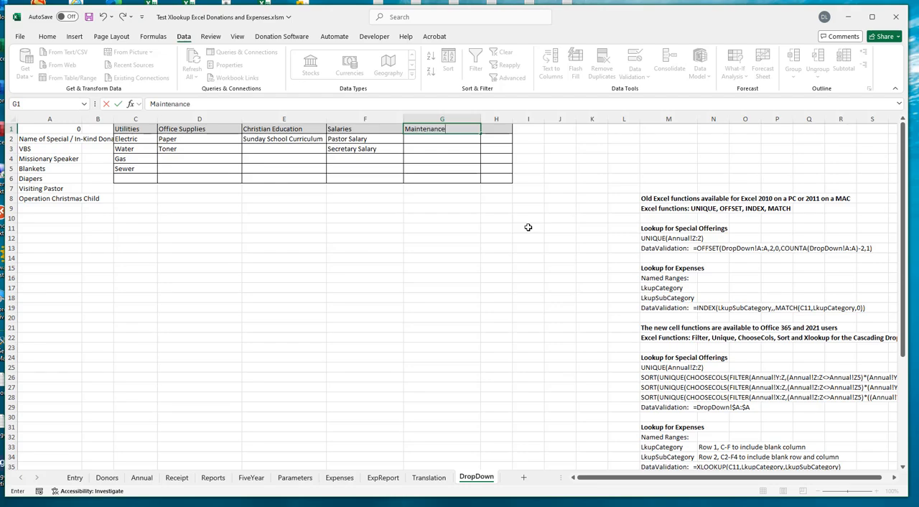
pyautogui.write('e')
pyautogui.press('Return')
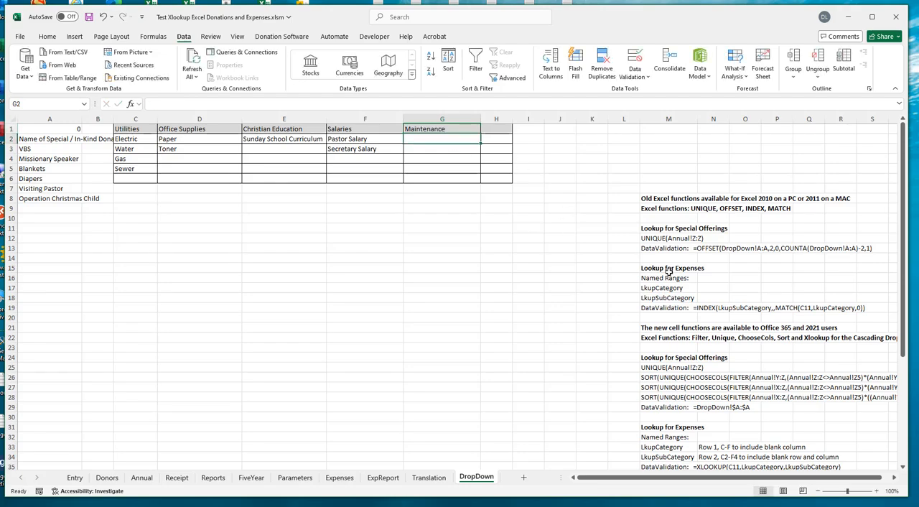
pyautogui.write('Lawn Care')
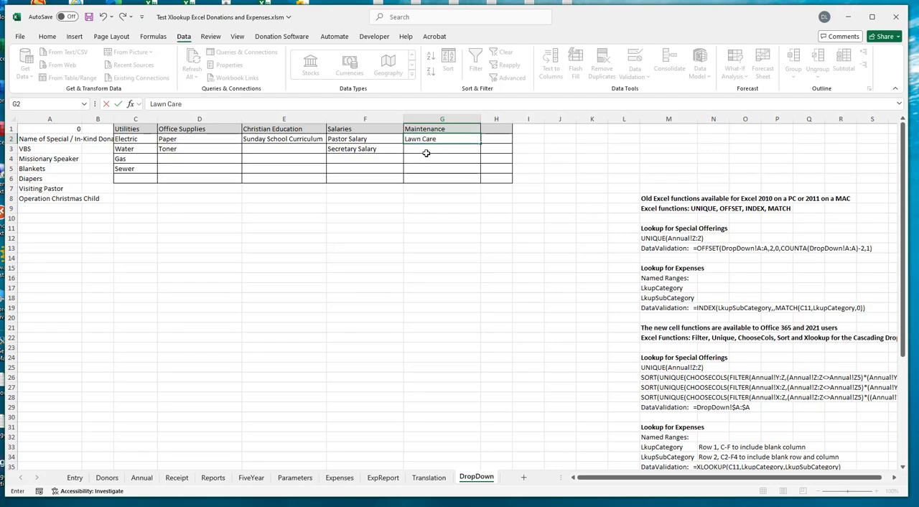
pyautogui.press('Return')
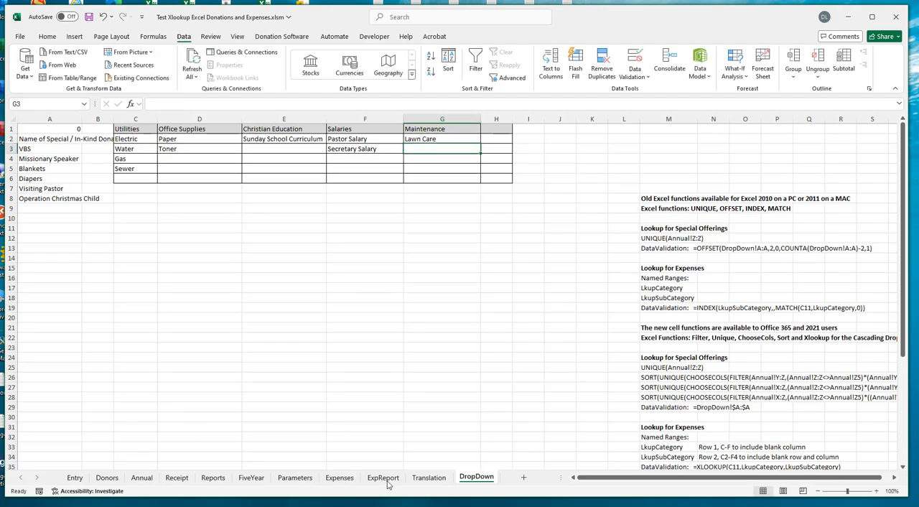
# - Change row 16 of the Expenses sheet to category Maintenance and subcategory Lawn Care using the dropdown lists
pyautogui.click(338, 478)
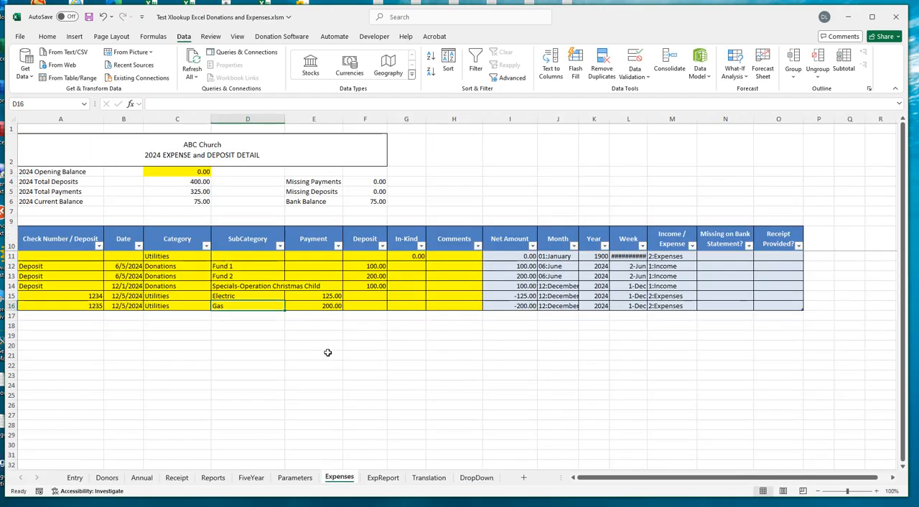
pyautogui.click(202, 306)
pyautogui.click(215, 307)
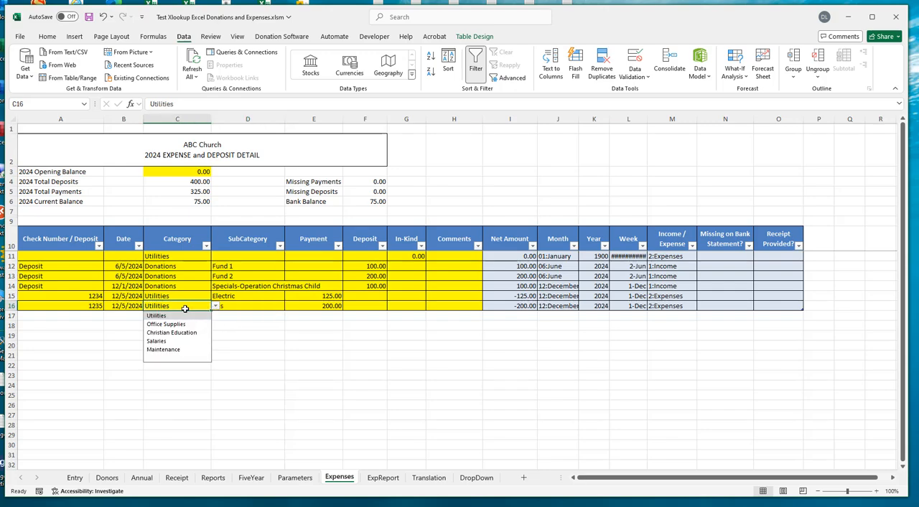
pyautogui.click(164, 350)
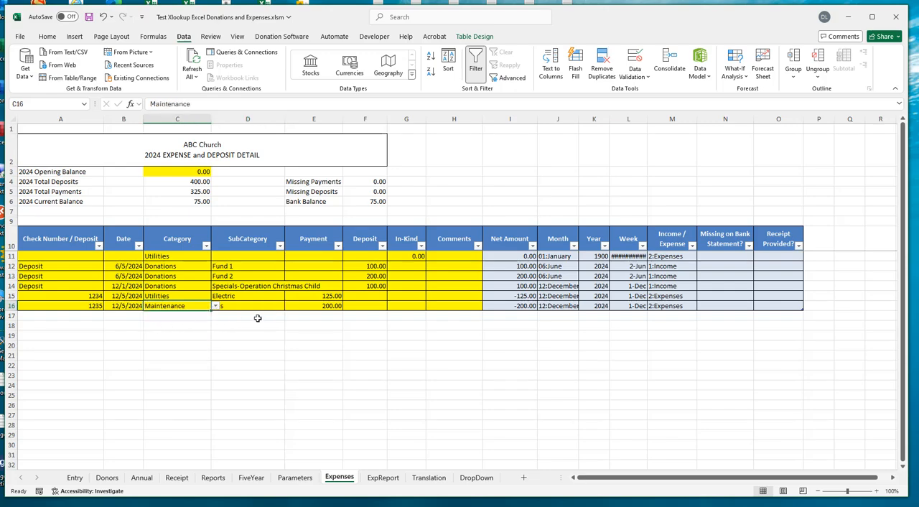
pyautogui.click(254, 307)
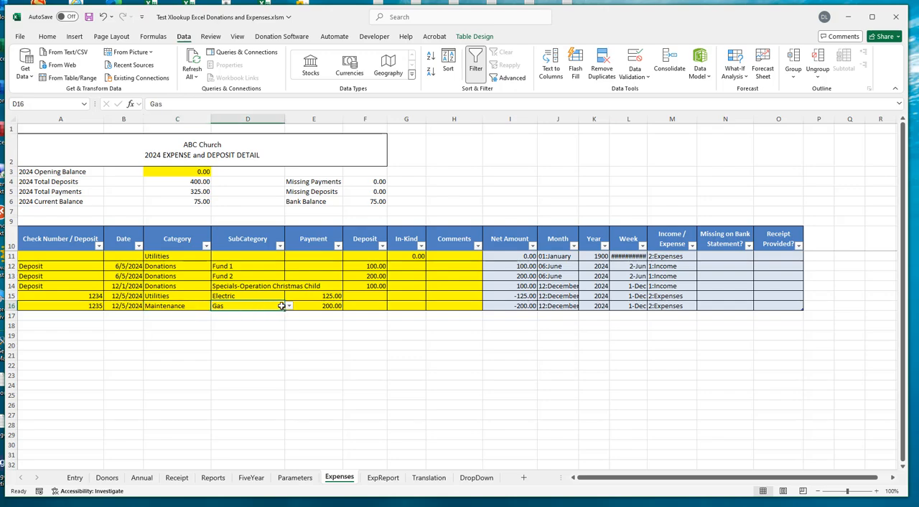
pyautogui.click(290, 307)
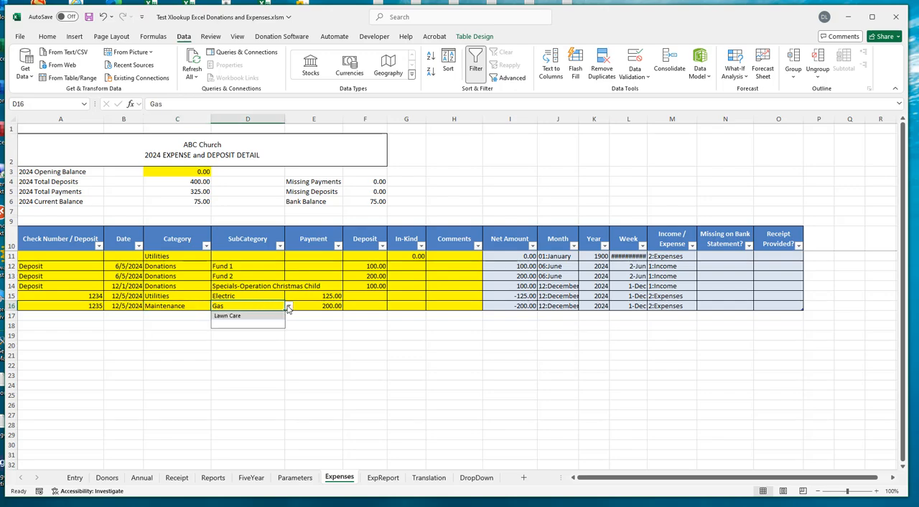
pyautogui.click(238, 317)
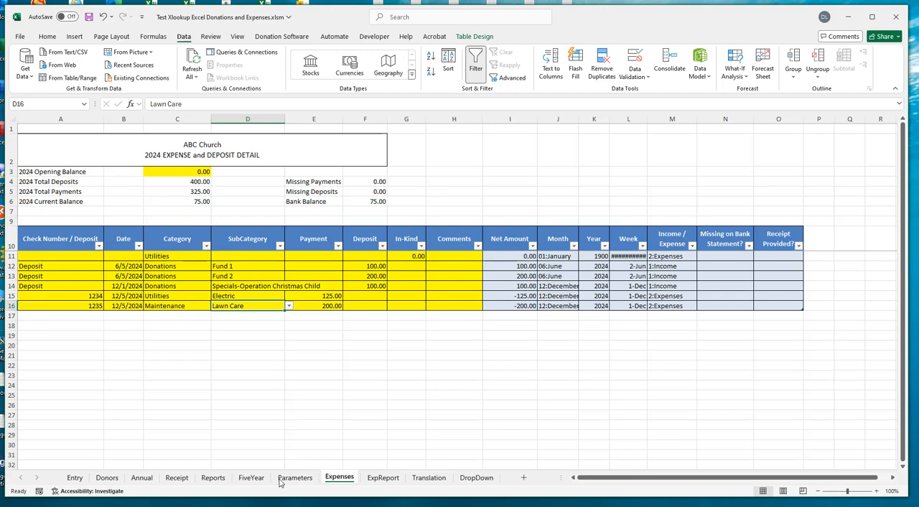
# - Review the category table and the lookup formula notes on the DropDown sheet
pyautogui.click(472, 479)
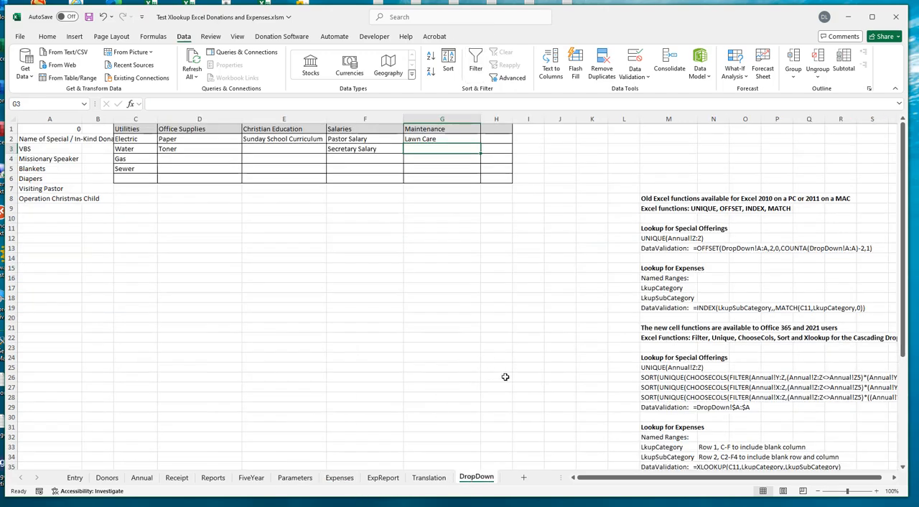
pyautogui.scroll(-1, 830, 312)
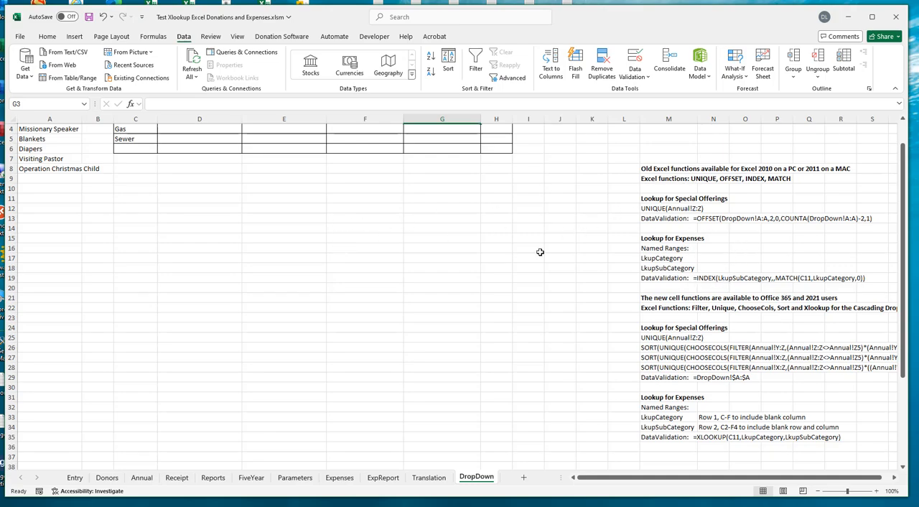
pyautogui.scroll(-3, 305, 283)
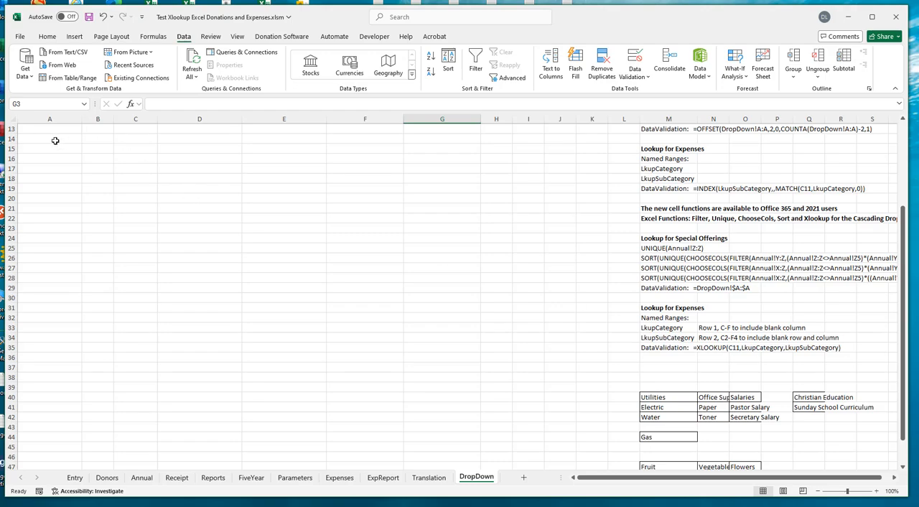
pyautogui.scroll(4, 237, 302)
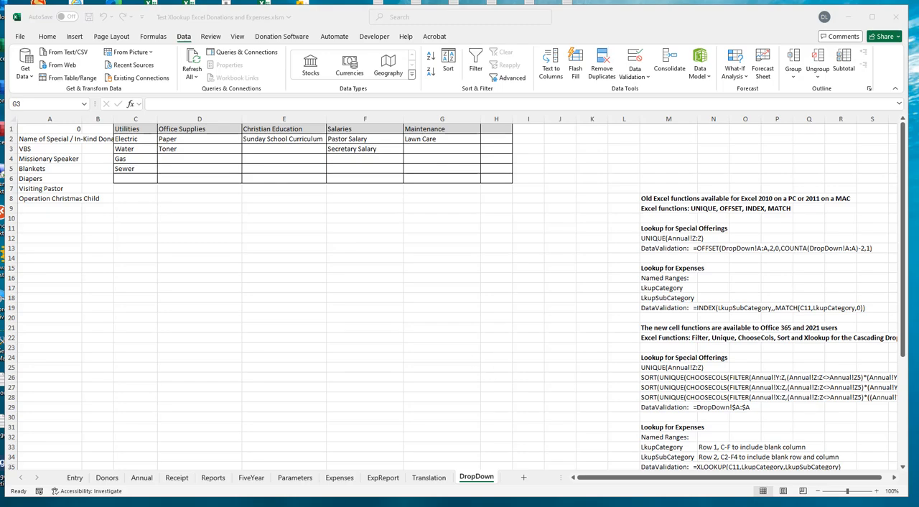
# - Switch to the Word instructions document and review, from its beginning, how to determine the Excel and Donation Software versions
pyautogui.moveTo(918, 16); pyautogui.dragTo(649, 19)
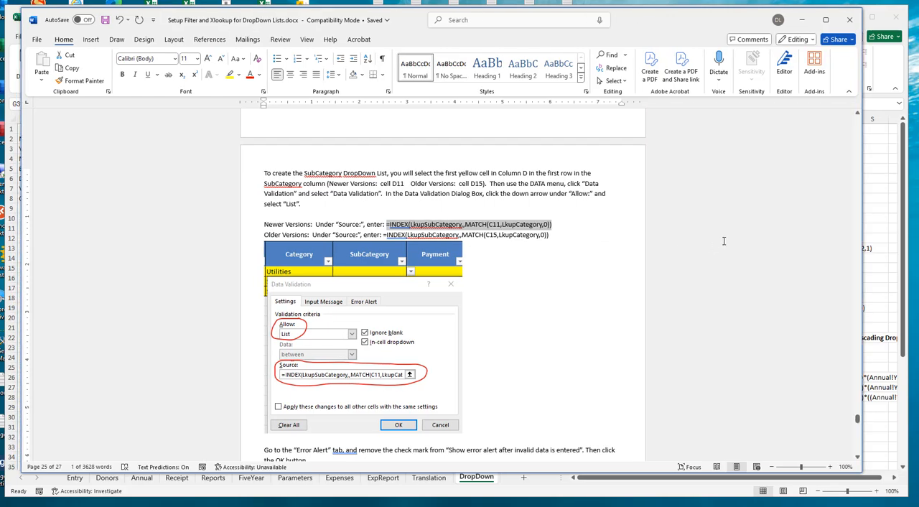
pyautogui.scroll(1, 724, 240)
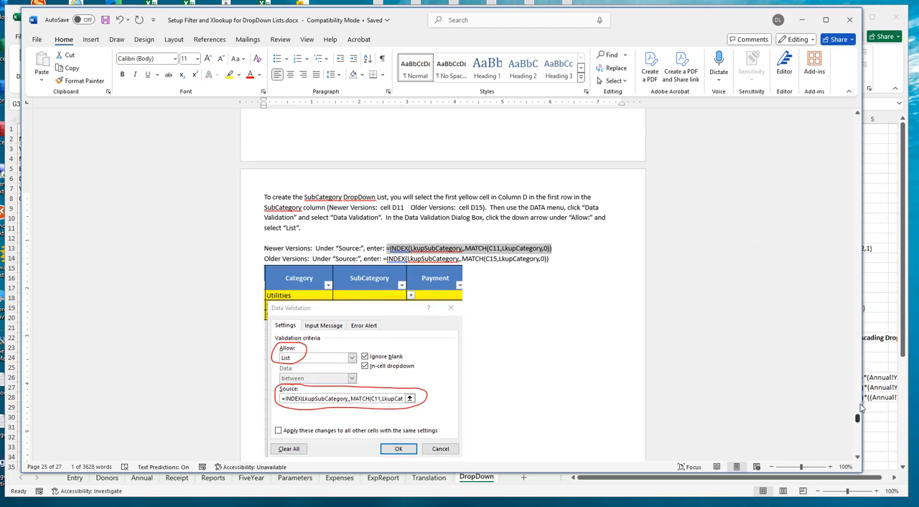
pyautogui.moveTo(858, 418); pyautogui.dragTo(859, 117)
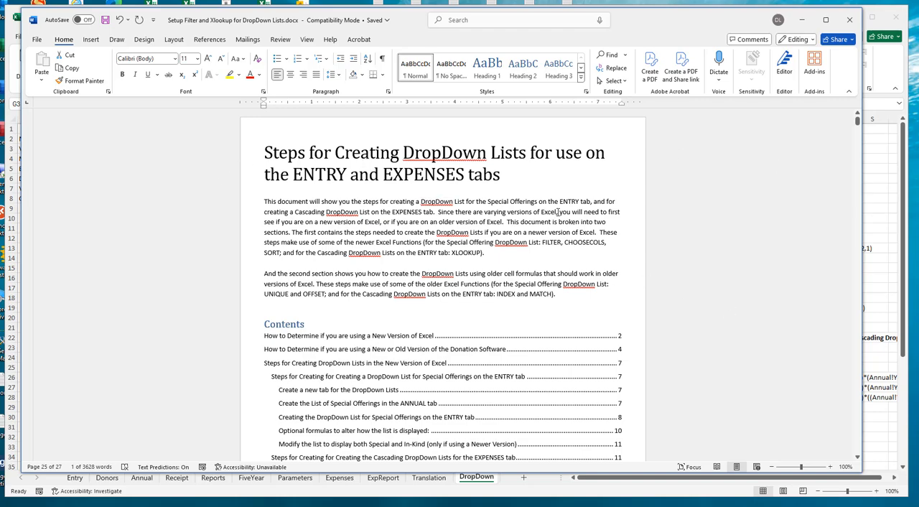
pyautogui.scroll(-12, 550, 223)
pyautogui.scroll(-6, 663, 214)
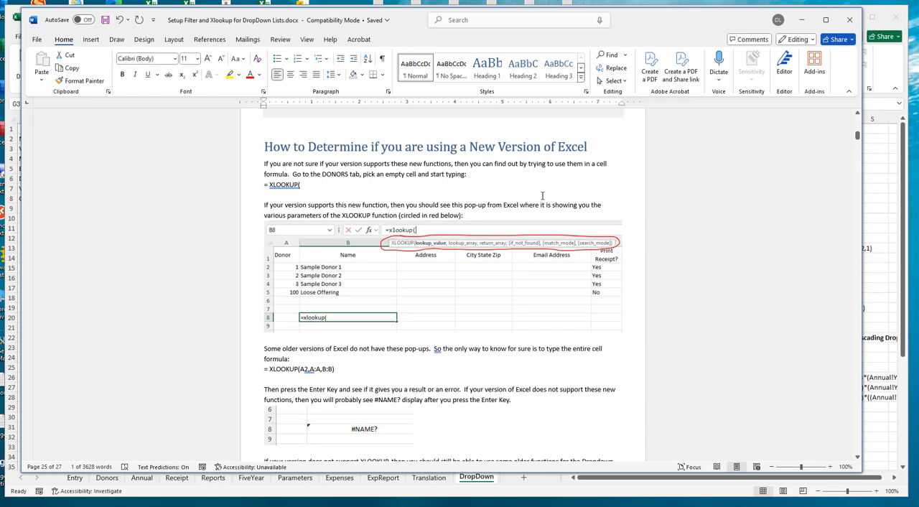
pyautogui.scroll(-15, 529, 245)
pyautogui.scroll(-5, 529, 245)
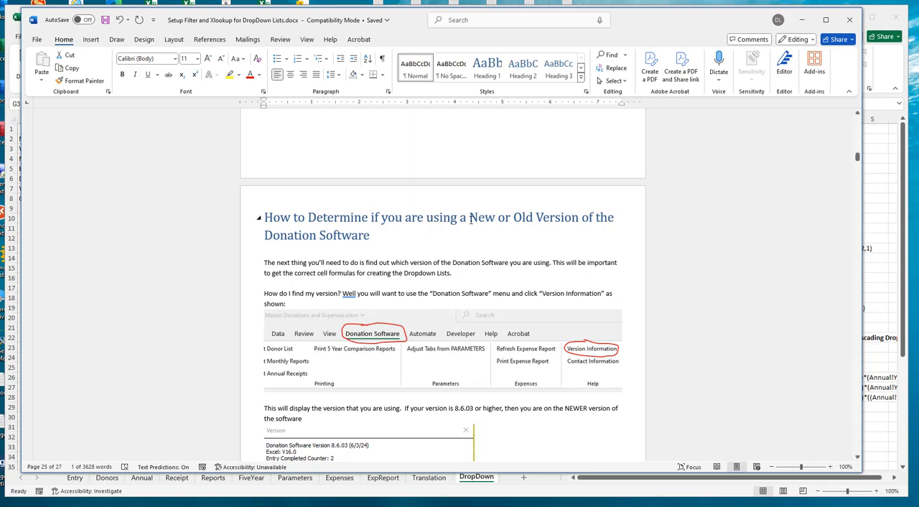
pyautogui.scroll(-3, 438, 247)
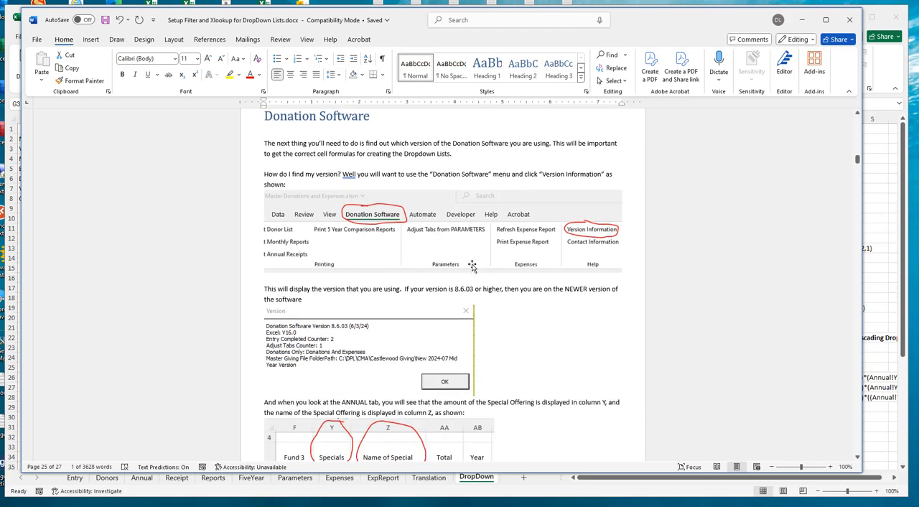
pyautogui.scroll(-12, 523, 288)
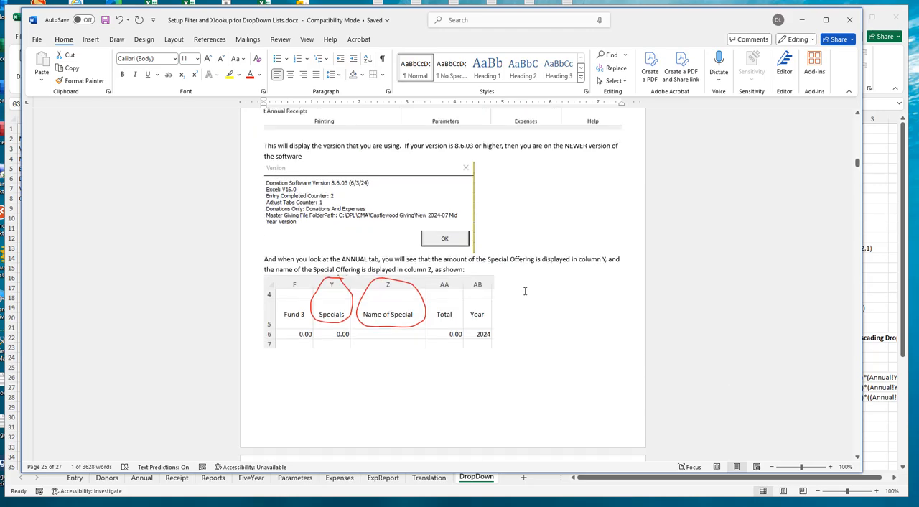
pyautogui.scroll(-12, 524, 291)
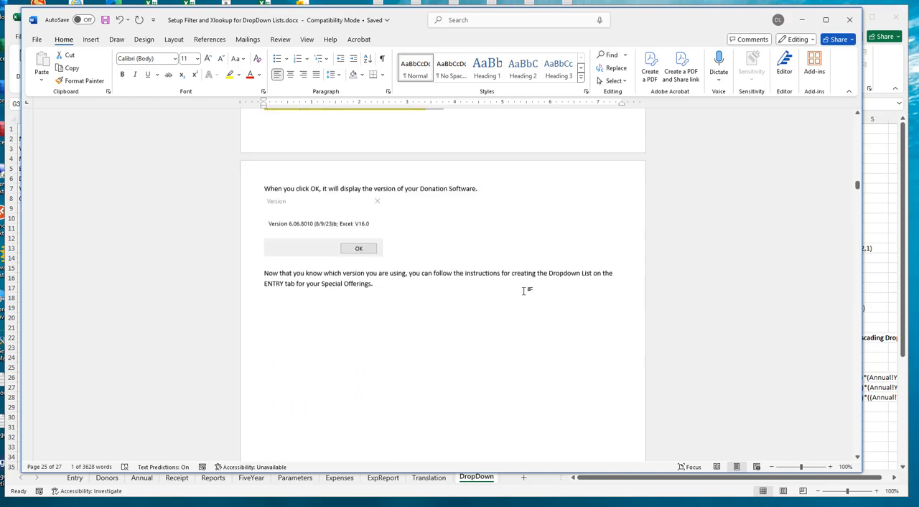
# - Review the steps for the Special Offerings dropdown list on the ENTRY tab, highlighting the alphabetical SORT formulas for newer and older versions
pyautogui.scroll(-2, 525, 291)
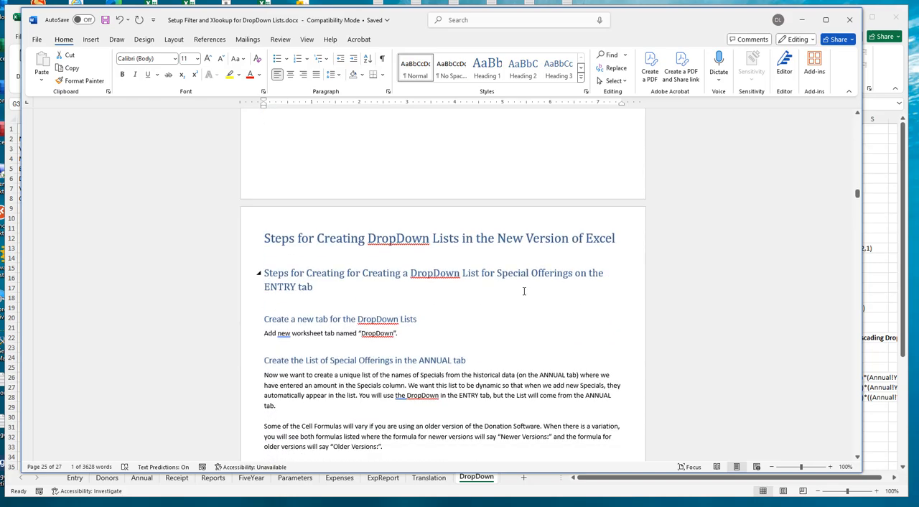
pyautogui.scroll(-1, 524, 291)
pyautogui.scroll(-8, 465, 270)
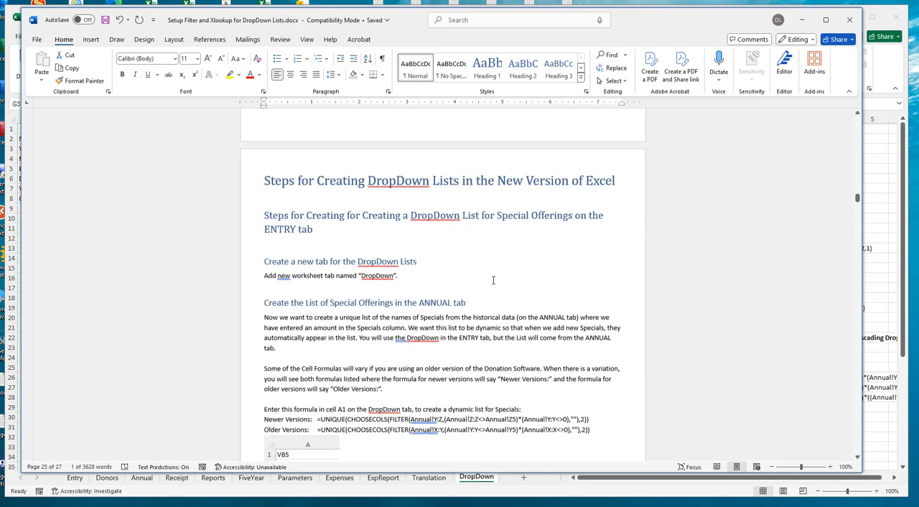
pyautogui.scroll(-15, 493, 281)
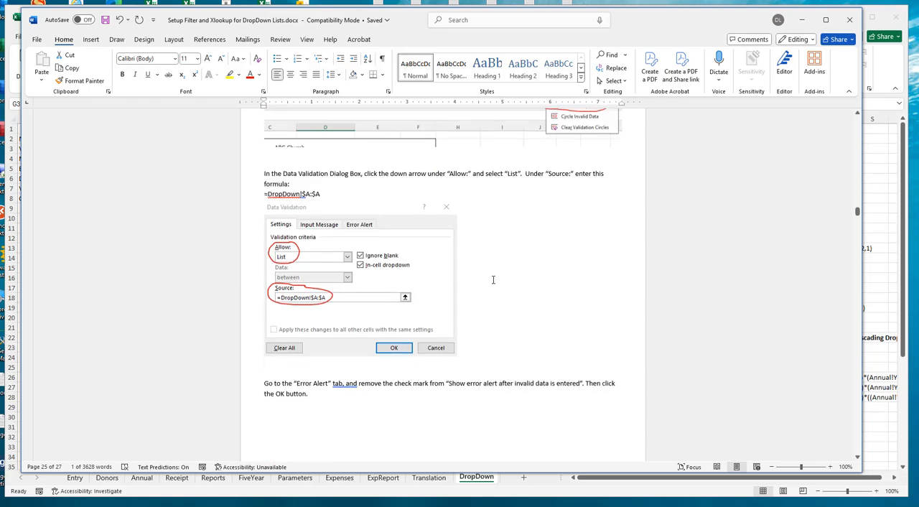
pyautogui.scroll(-6, 493, 279)
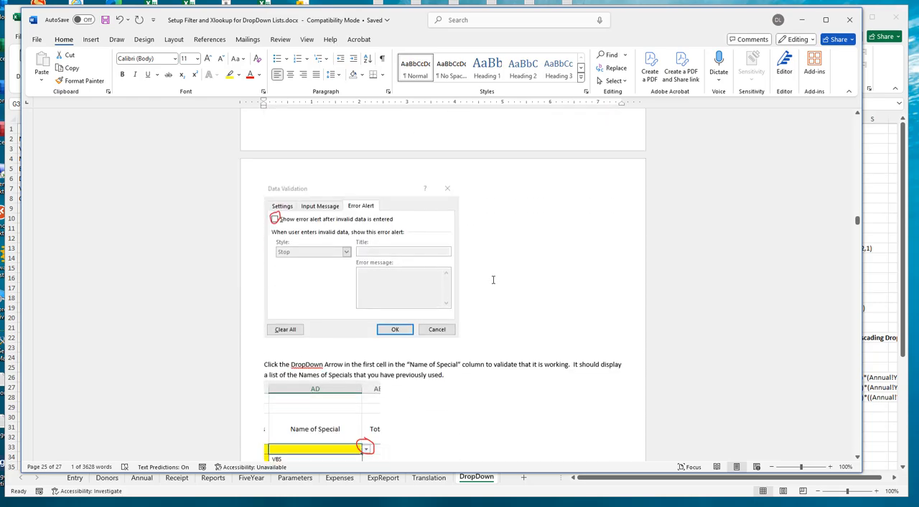
pyautogui.scroll(-4, 493, 280)
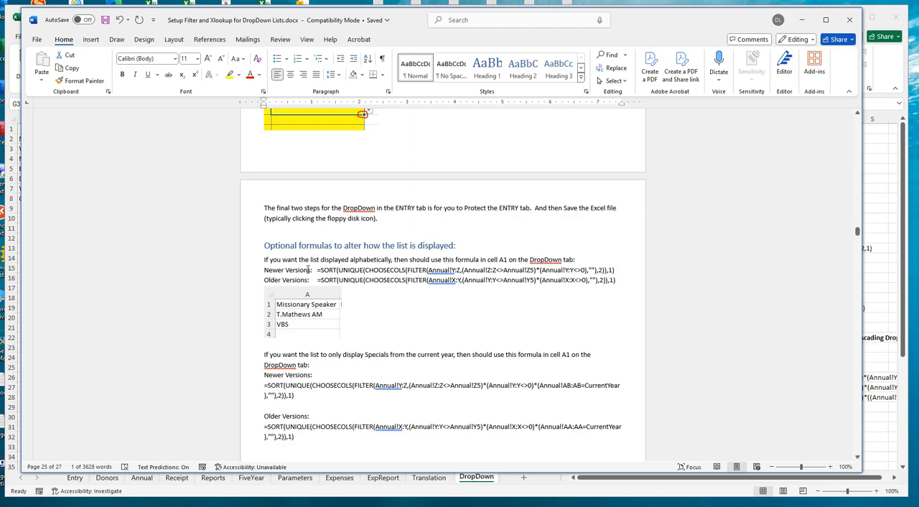
pyautogui.moveTo(616, 270); pyautogui.dragTo(339, 271)
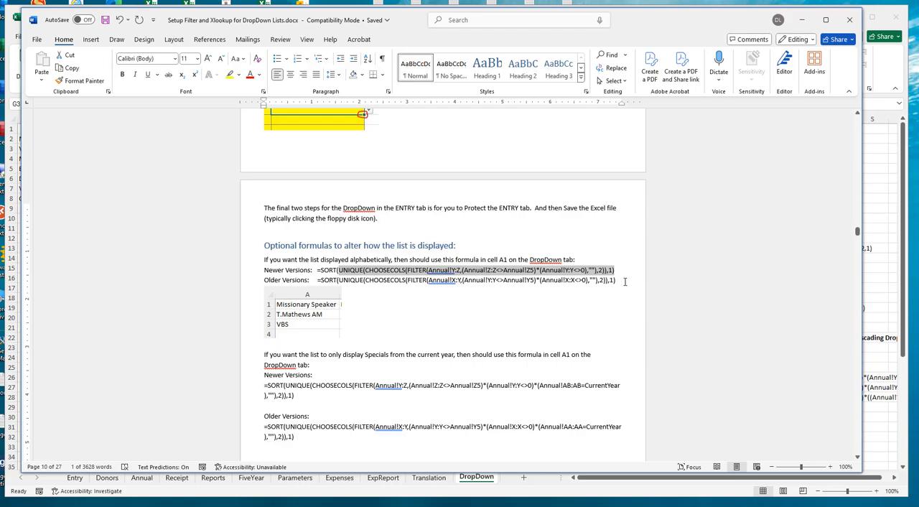
pyautogui.moveTo(616, 280); pyautogui.dragTo(328, 285)
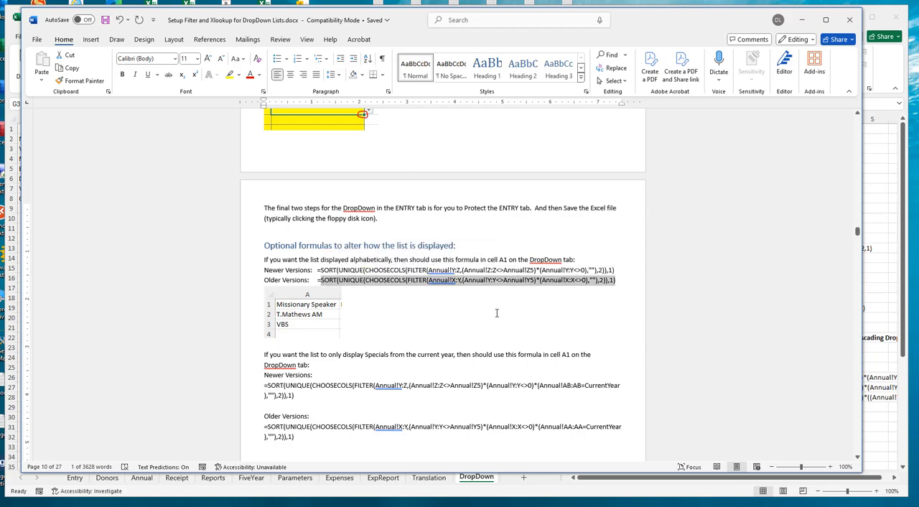
# - Examine the instructions for cascading dropdown lists on the EXPENSES tab, including the named ranges, XLOOKUP data validation and SubCategory check
pyautogui.scroll(-8, 480, 318)
pyautogui.scroll(-10, 481, 318)
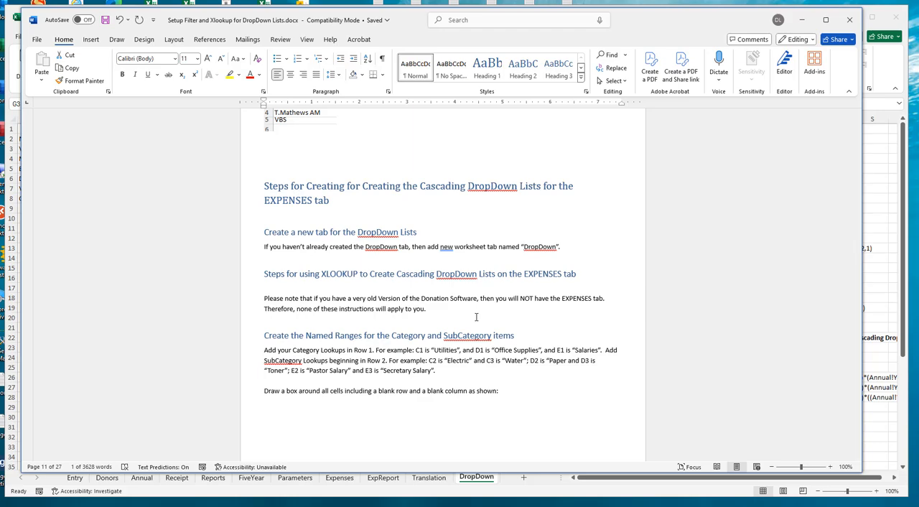
pyautogui.scroll(-3, 638, 278)
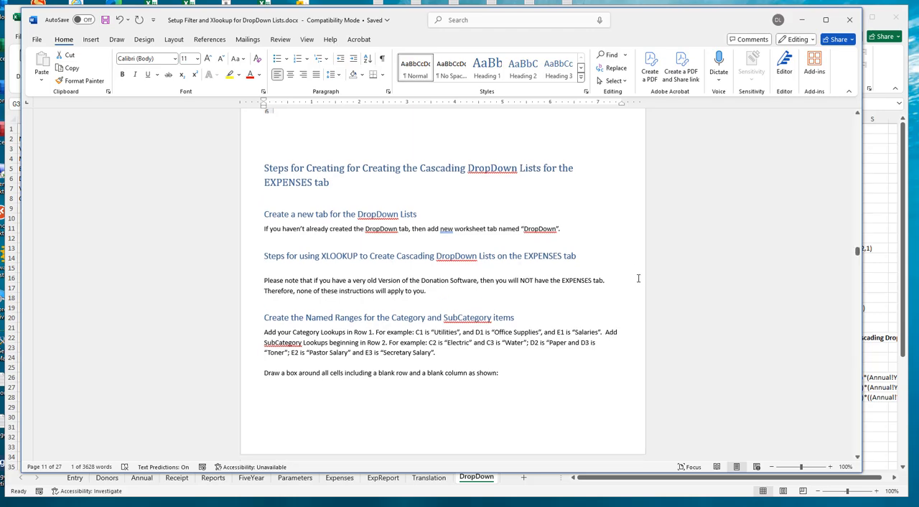
pyautogui.scroll(-3, 639, 278)
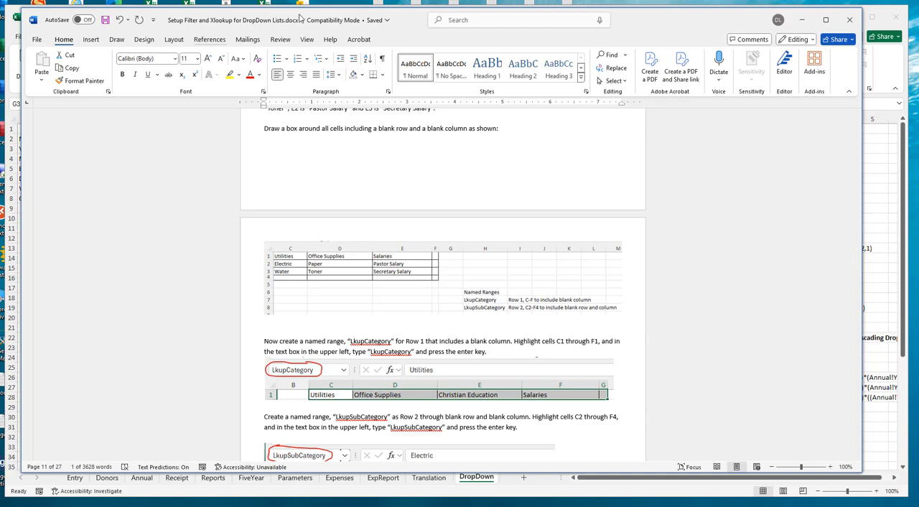
pyautogui.scroll(-1, 667, 337)
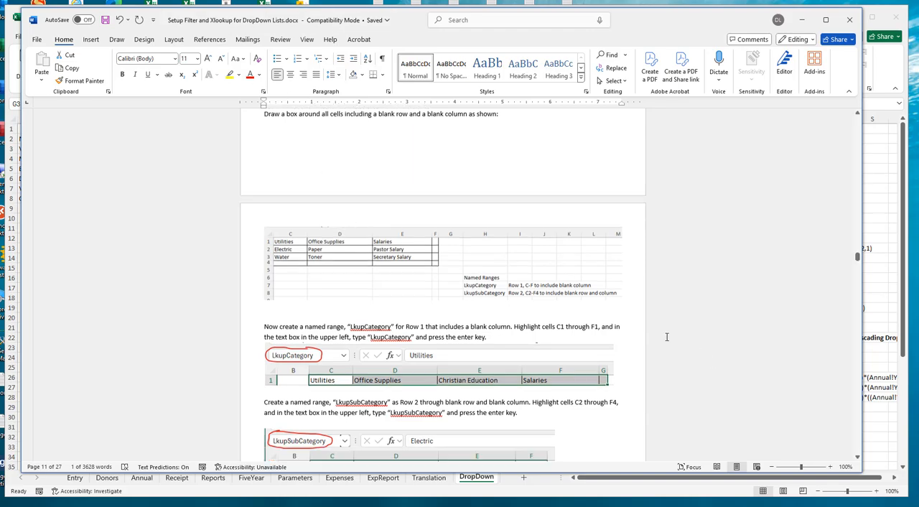
pyautogui.scroll(-20, 666, 336)
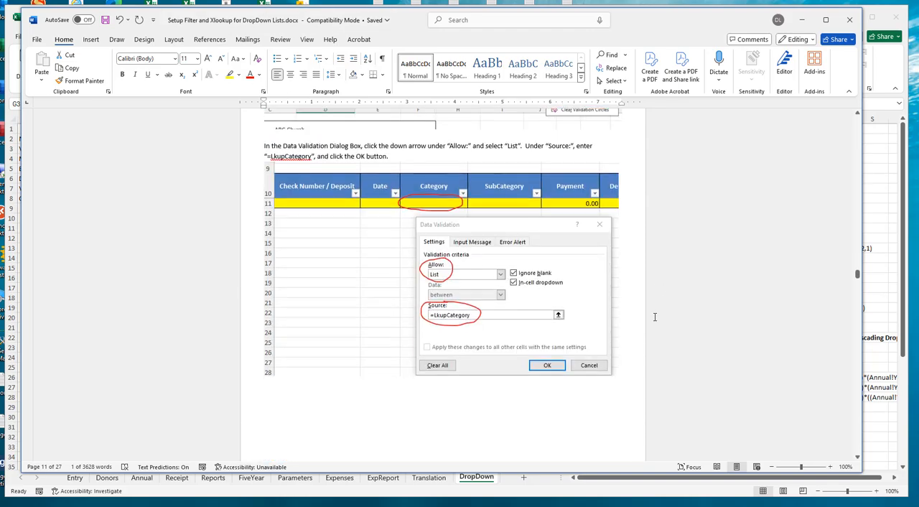
pyautogui.scroll(-15, 655, 320)
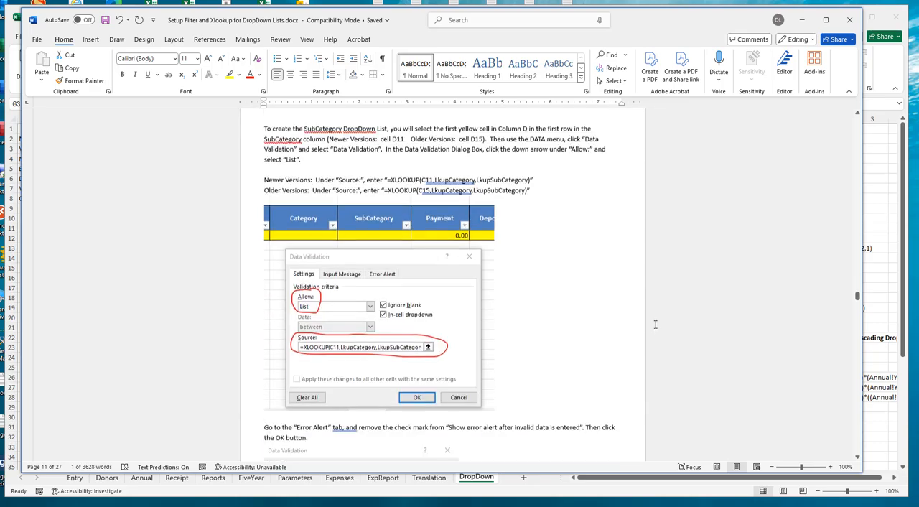
pyautogui.scroll(-15, 655, 324)
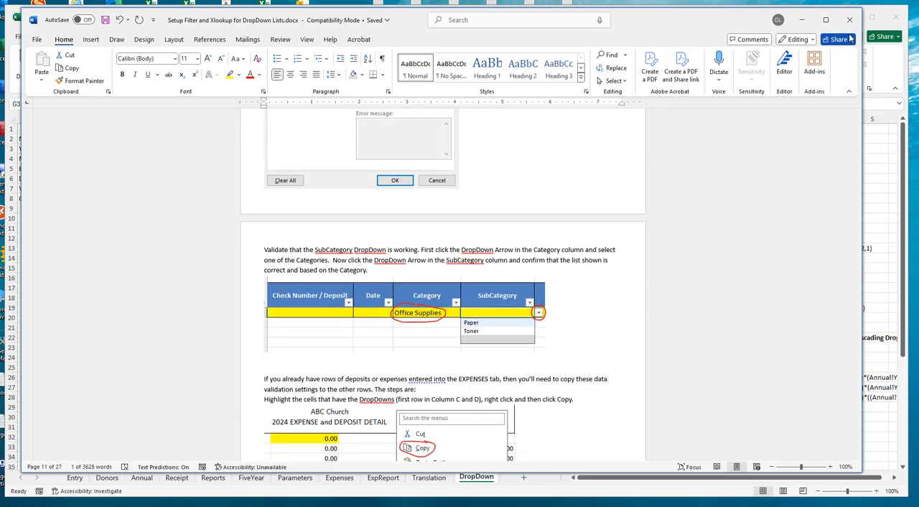